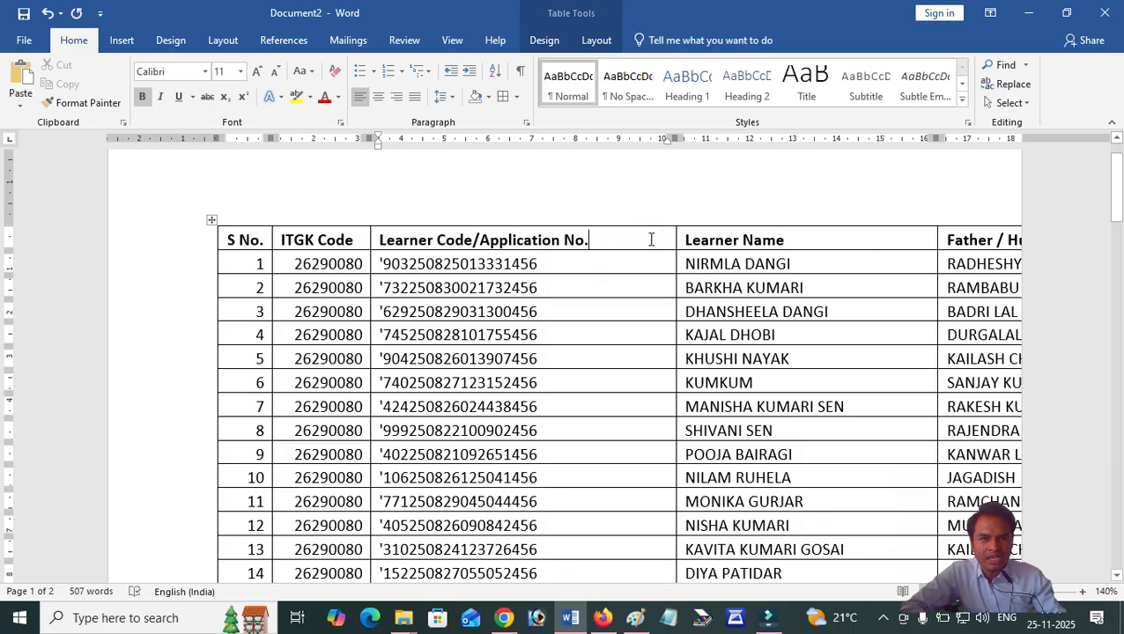
Step: Narrow the Learner Code/Application No. column to about 5 cm
scroll(651, 239, "down", 1)
left_click(662, 180)
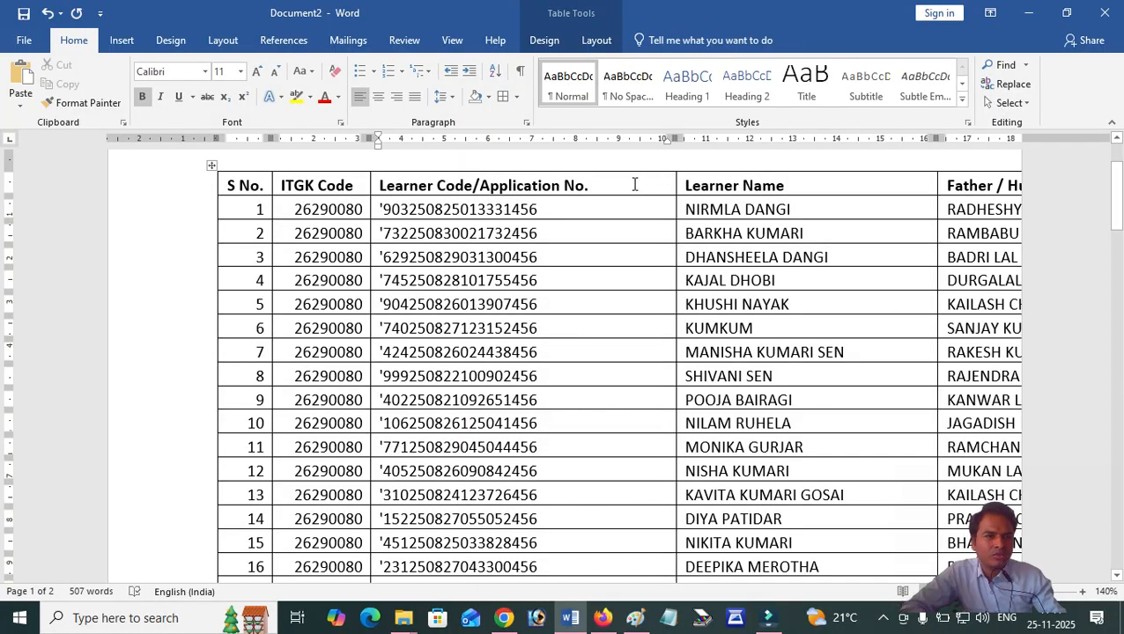
left_click_drag(672, 137, 590, 138)
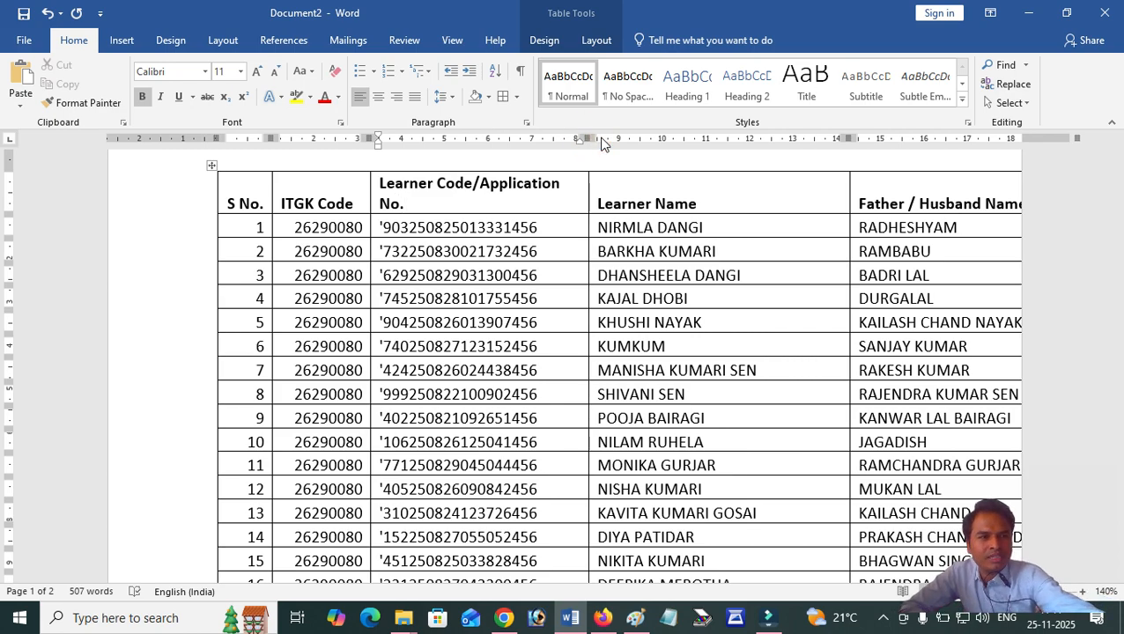
left_click(586, 138)
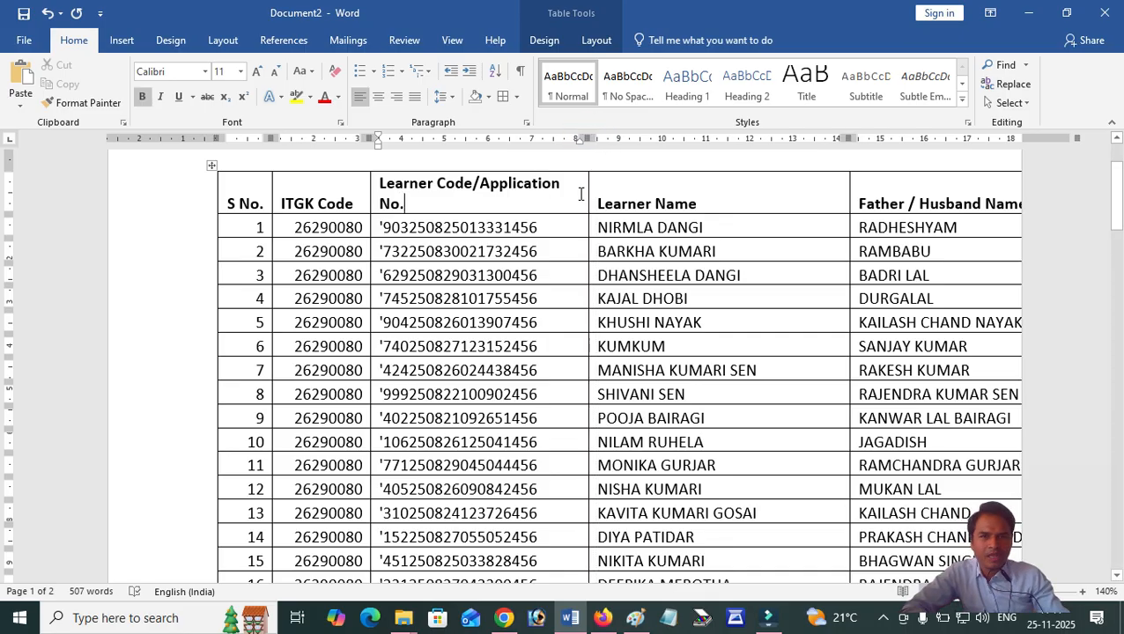
Step: Narrow the Learner Name column to about 4.75 cm, keeping room for the long names in the lower rows
scroll(764, 299, "down", 10)
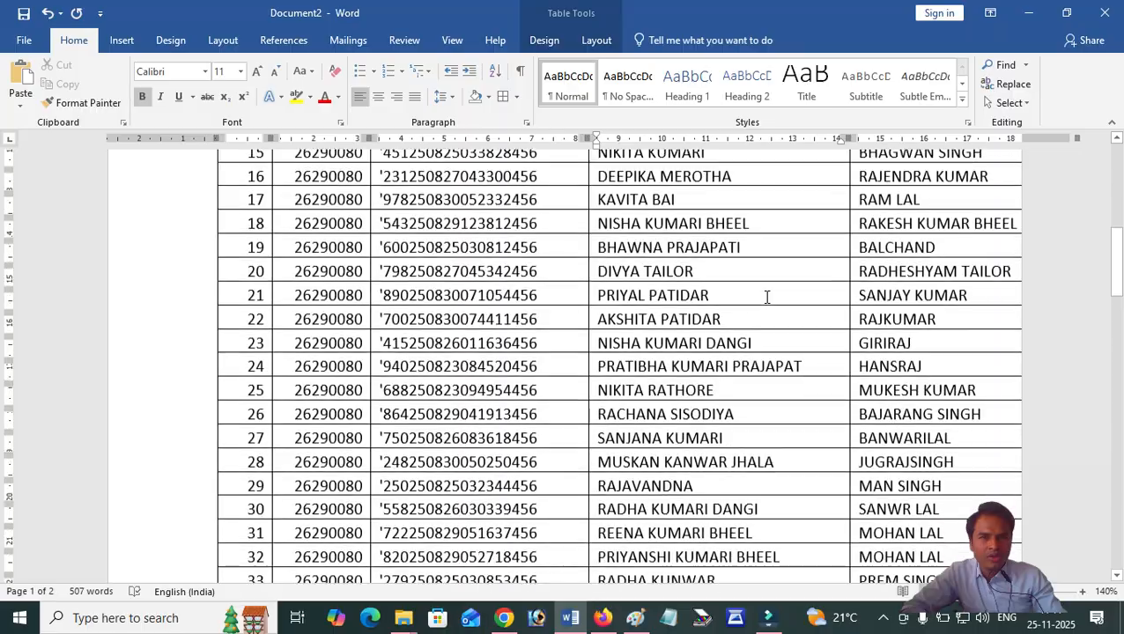
scroll(766, 297, "down", 10)
scroll(766, 325, "up", 7)
scroll(766, 325, "up", 15)
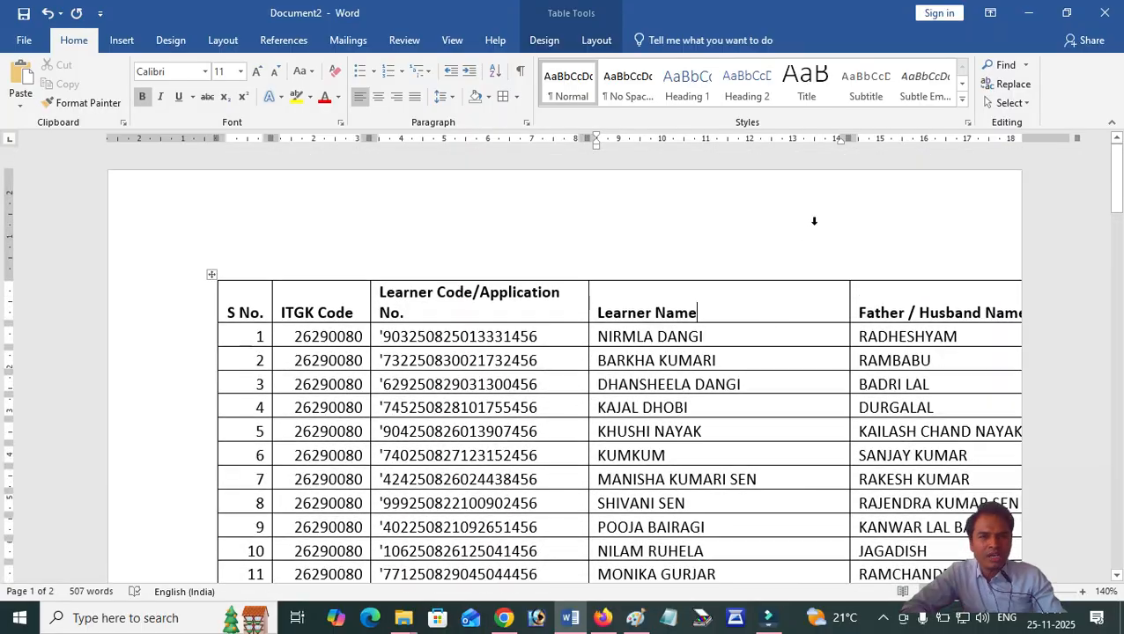
mouse_move(847, 139)
left_mouse_down()
mouse_move(785, 134)
mouse_move(806, 137)
left_mouse_up()
scroll(744, 295, "down", 10)
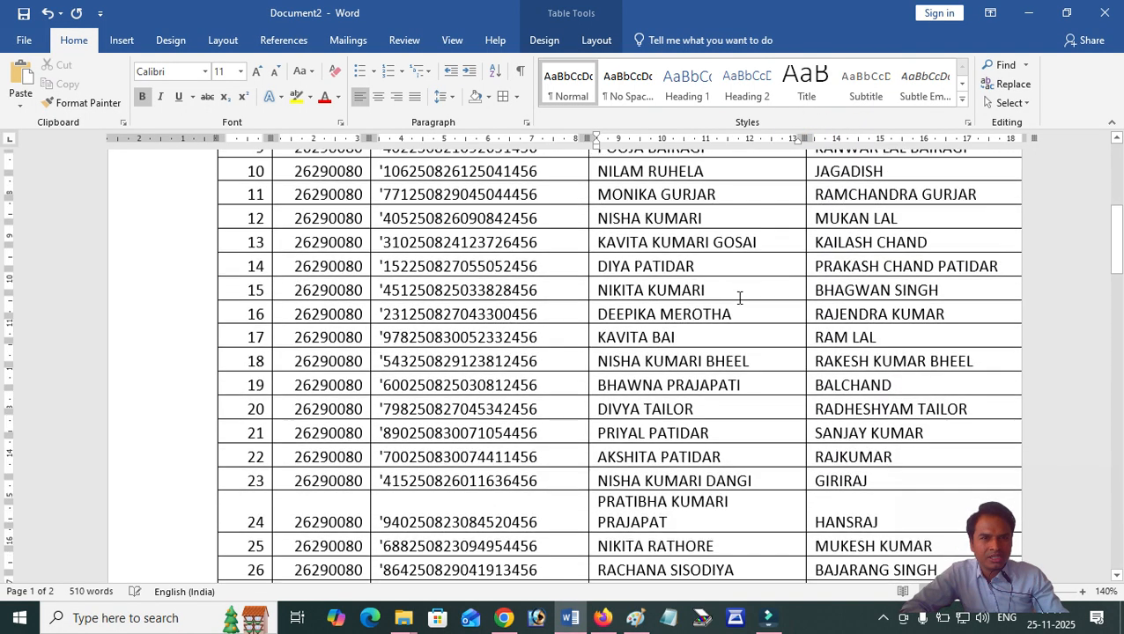
scroll(739, 298, "down", 1)
left_click_drag(802, 138, 794, 138)
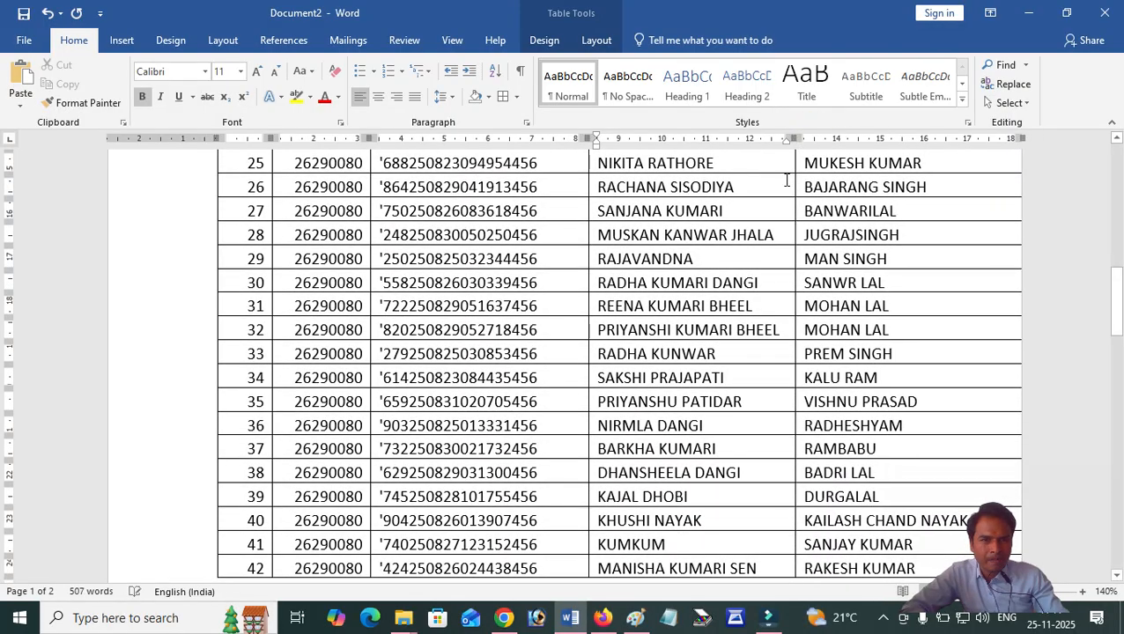
Step: Narrow the Father / Husband Name column to about 4.5 cm so the table's outer edge stays within the page
left_click_drag(1020, 138, 1000, 138)
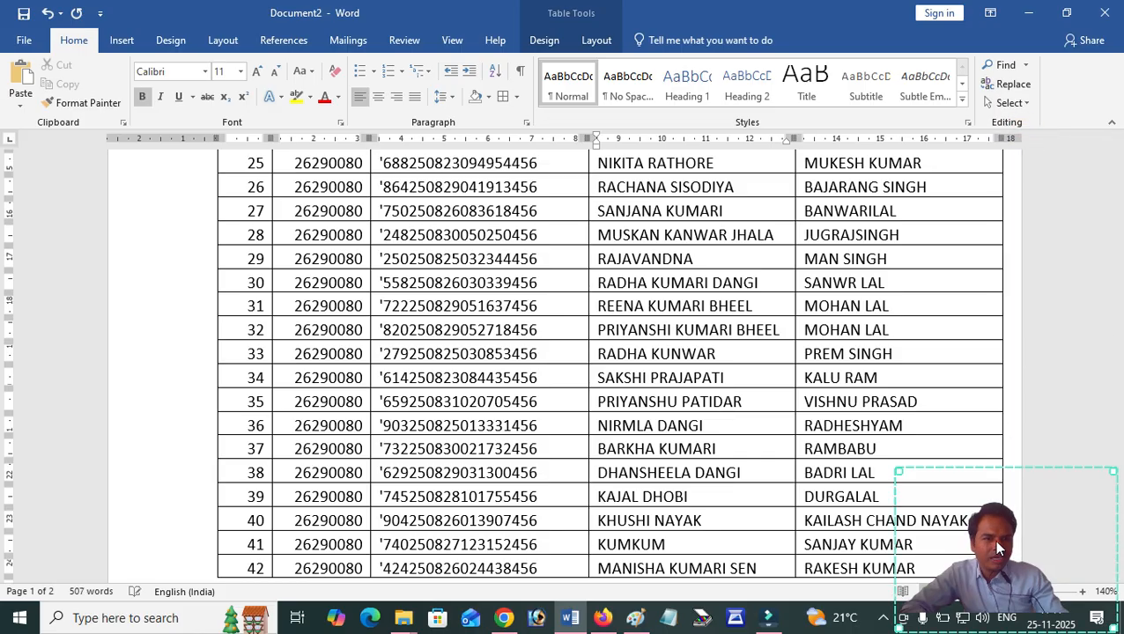
scroll(582, 288, "down", 3)
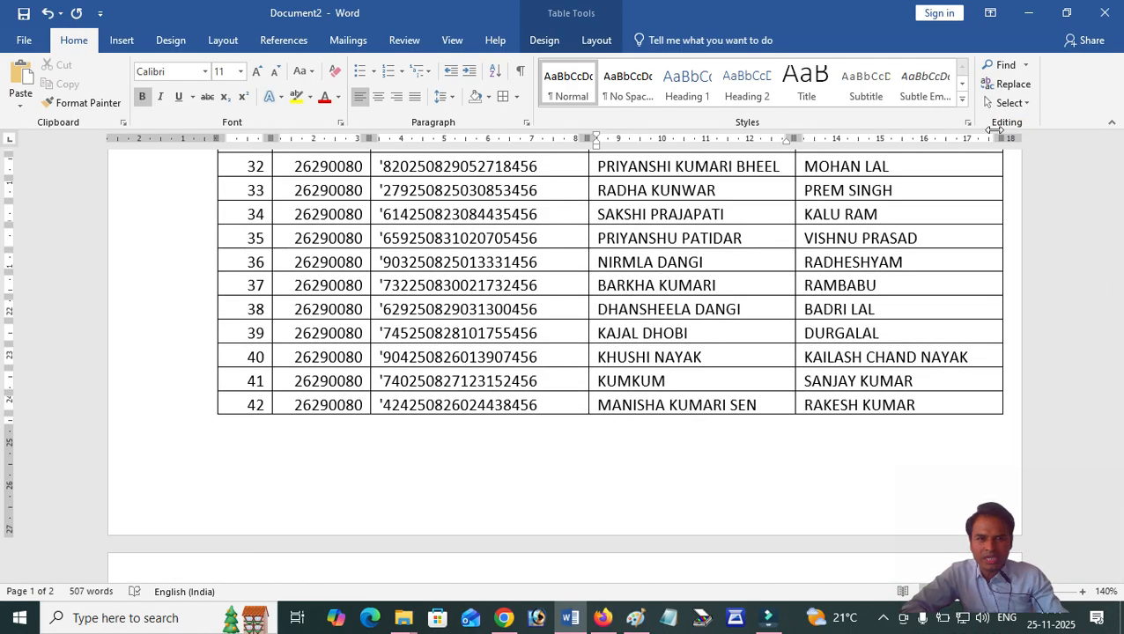
left_click_drag(1005, 138, 994, 138)
Step: Shift the whole table about 0.5 cm to the left to balance it on the page
scroll(582, 264, "up", 1)
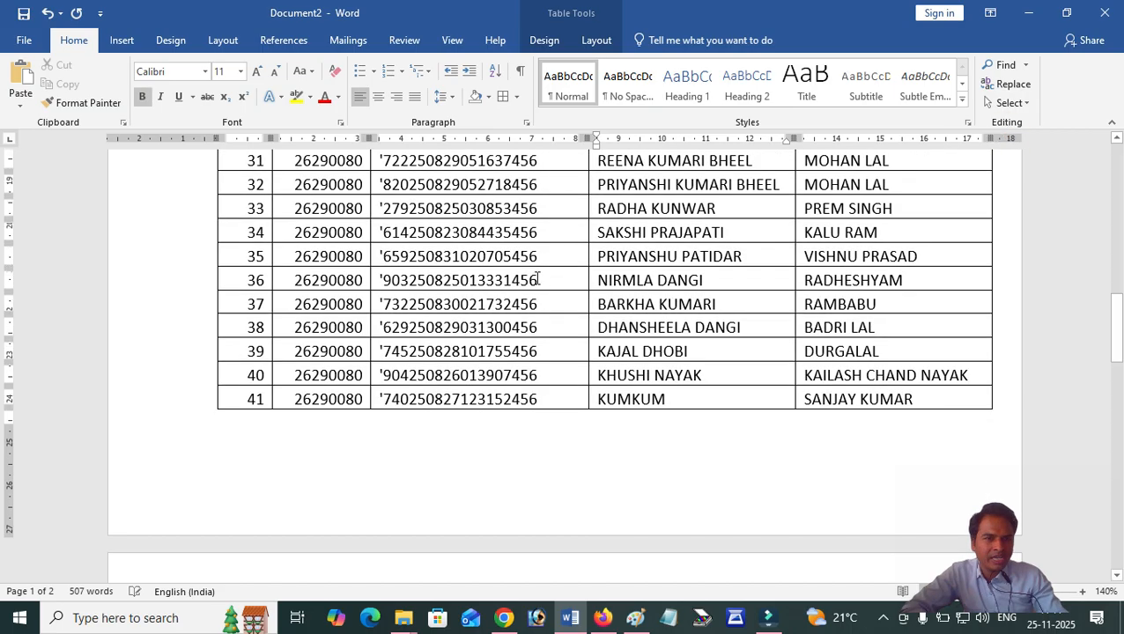
scroll(423, 297, "up", 4)
scroll(423, 297, "up", 8)
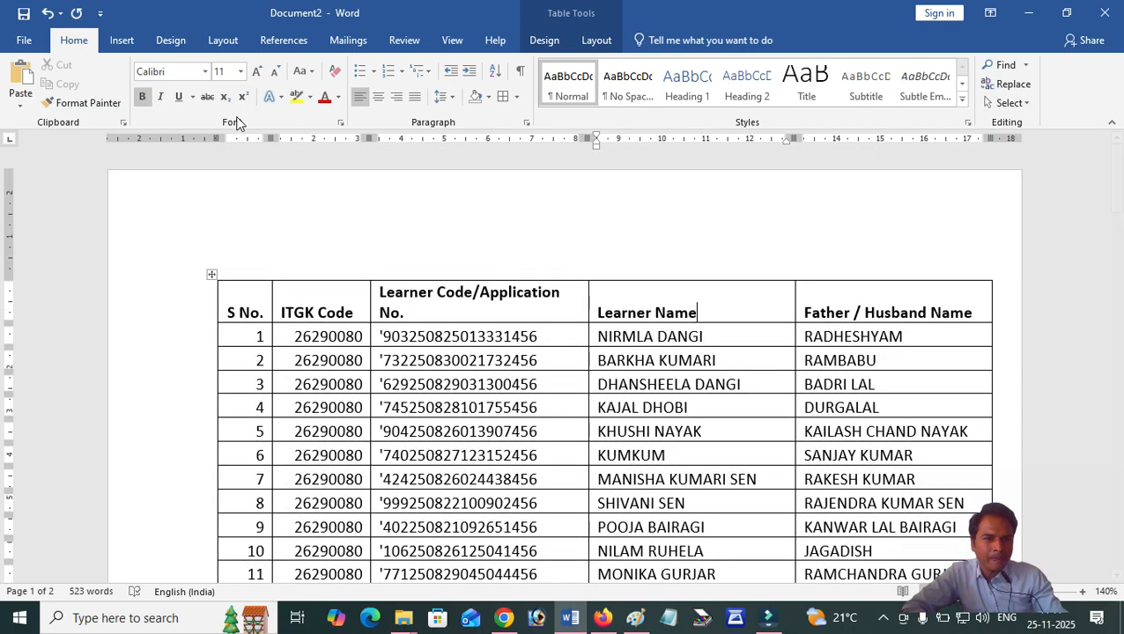
double_click(216, 161)
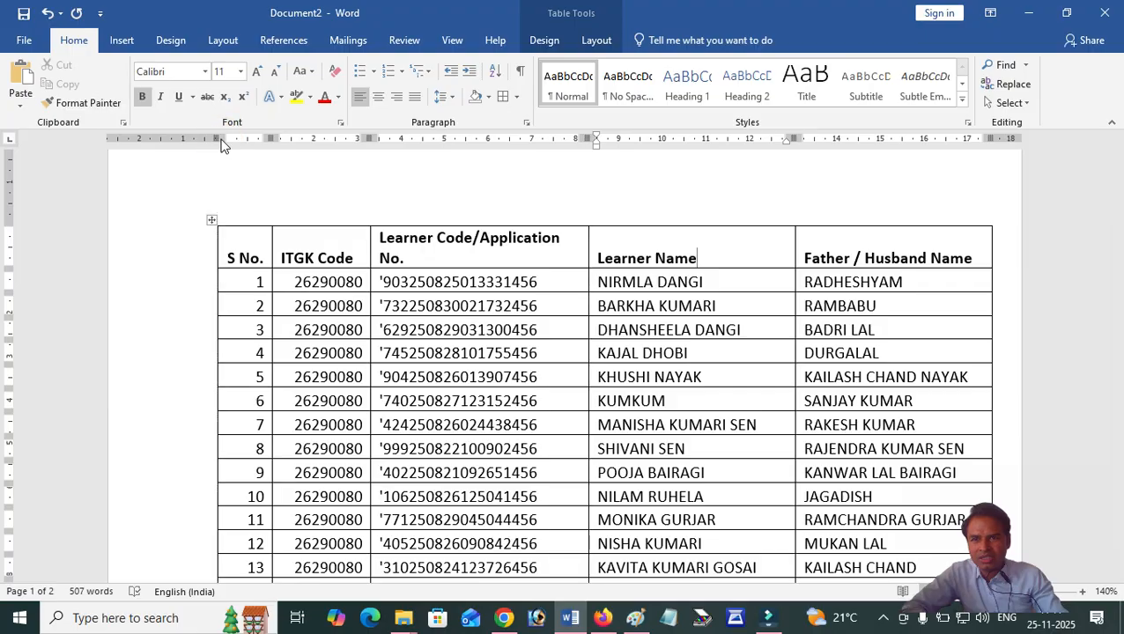
left_click_drag(216, 139, 193, 138)
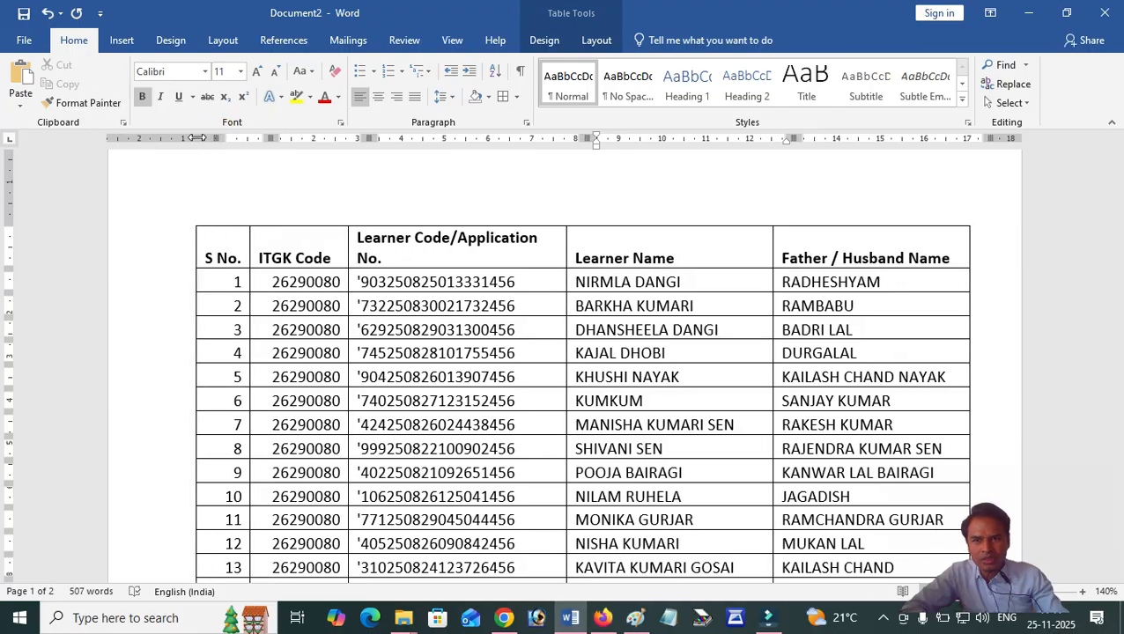
Step: Review the table's layout across both pages, from the header row to the last record
scroll(499, 256, "down", 1)
scroll(501, 262, "down", 15)
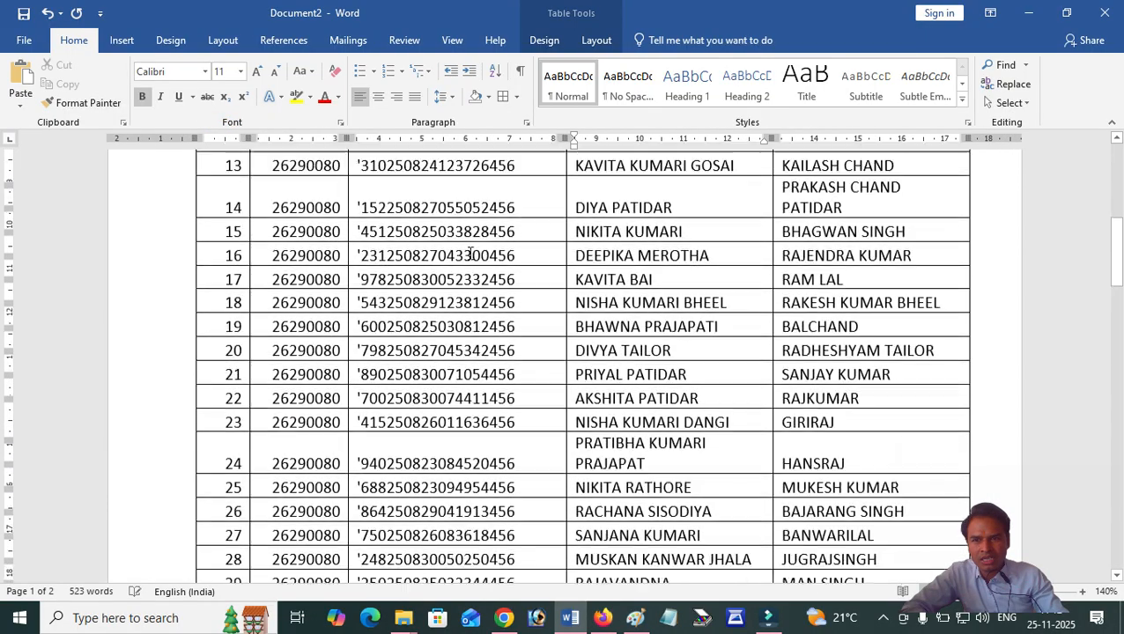
scroll(470, 254, "down", 15)
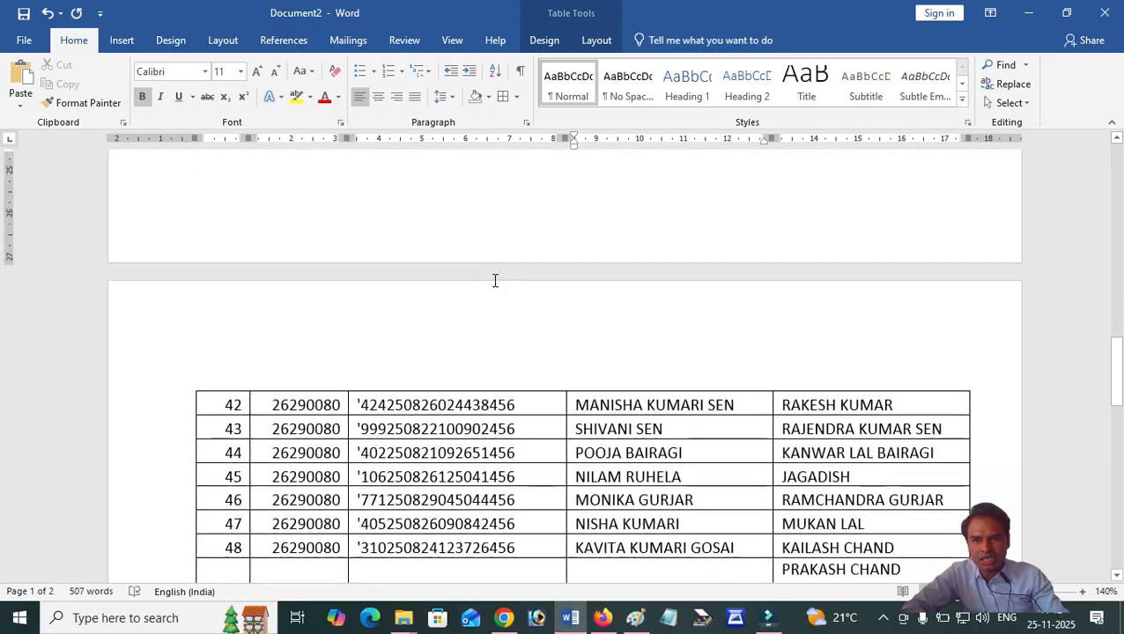
scroll(506, 307, "down", 11)
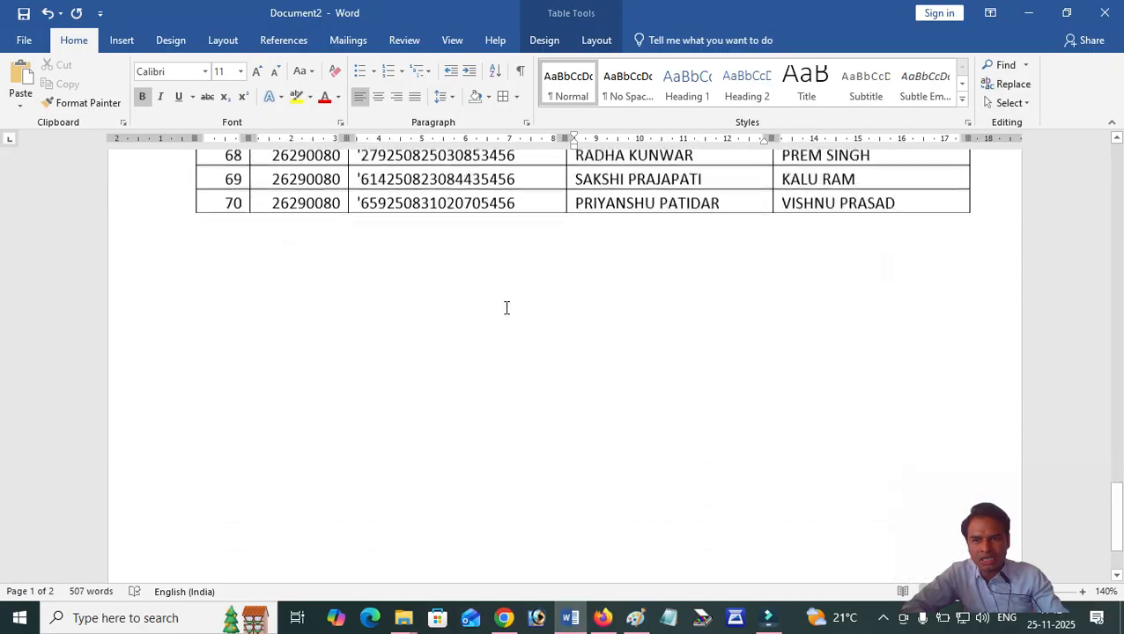
scroll(506, 306, "up", 9)
scroll(509, 305, "up", 20)
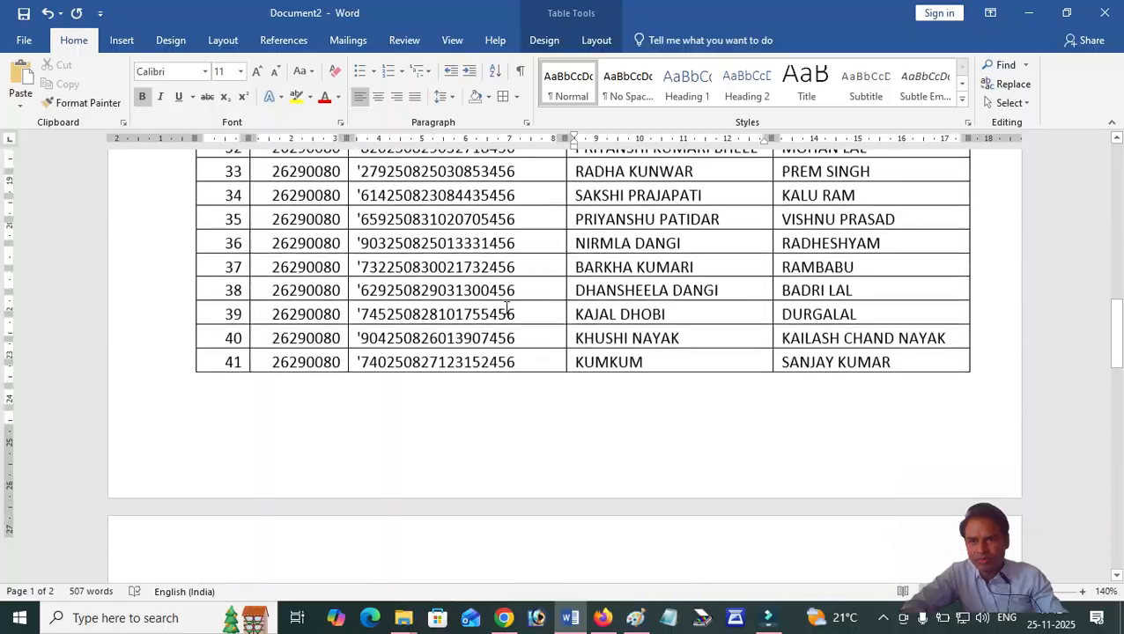
scroll(508, 307, "up", 4)
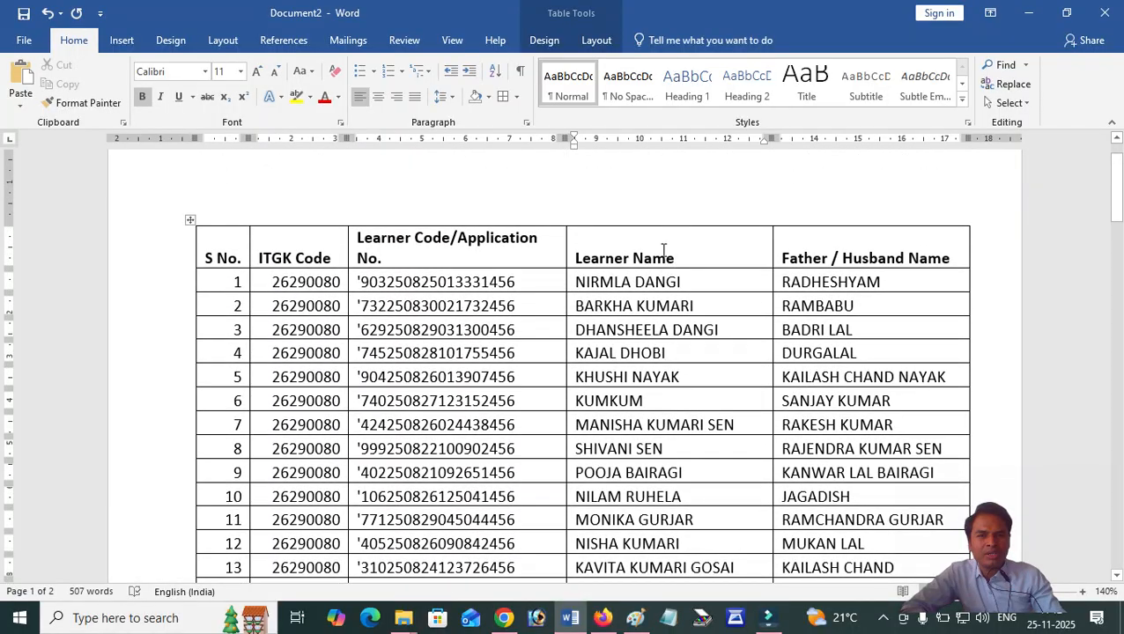
Step: Examine the order of the entries in the Learner Name and Father / Husband Name columns
left_click(571, 284)
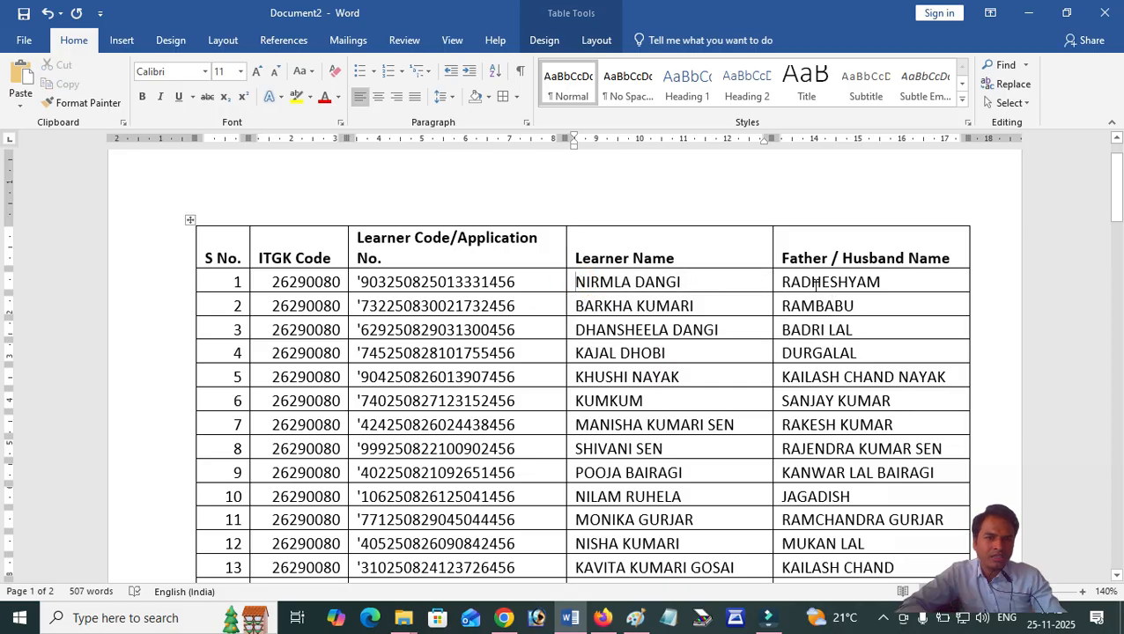
left_click(829, 282)
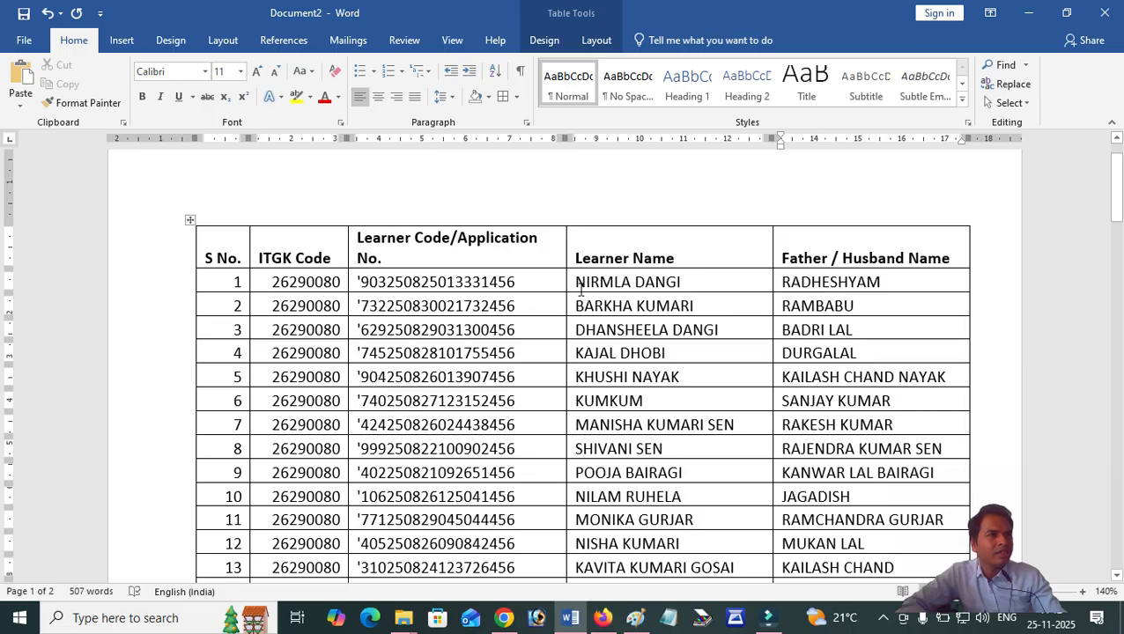
left_click_drag(584, 280, 689, 278)
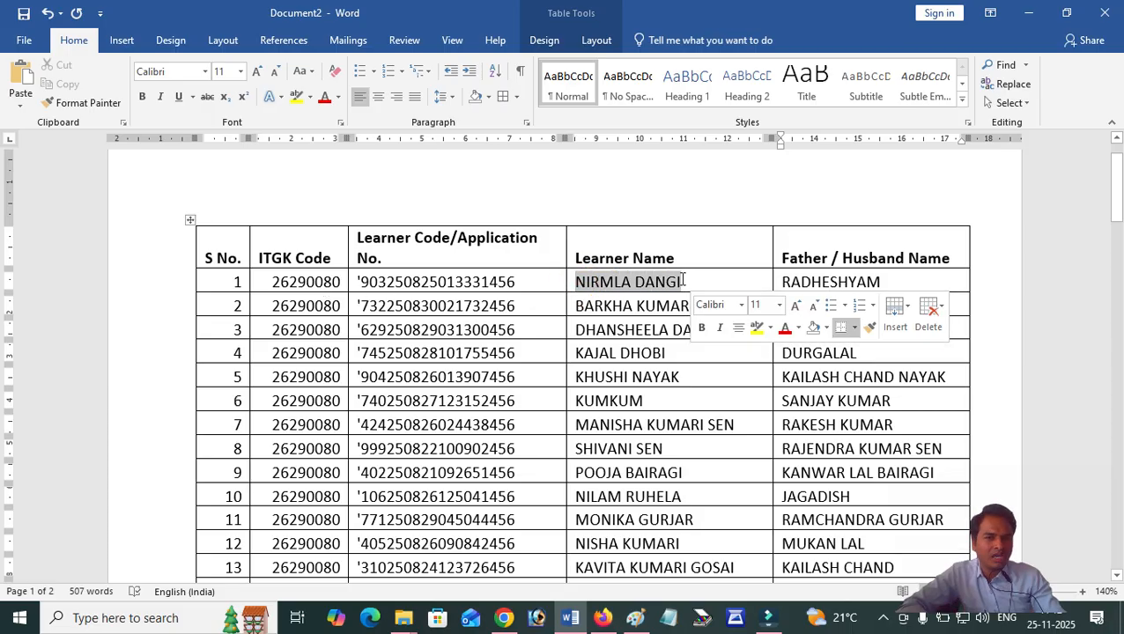
scroll(629, 335, "down", 1)
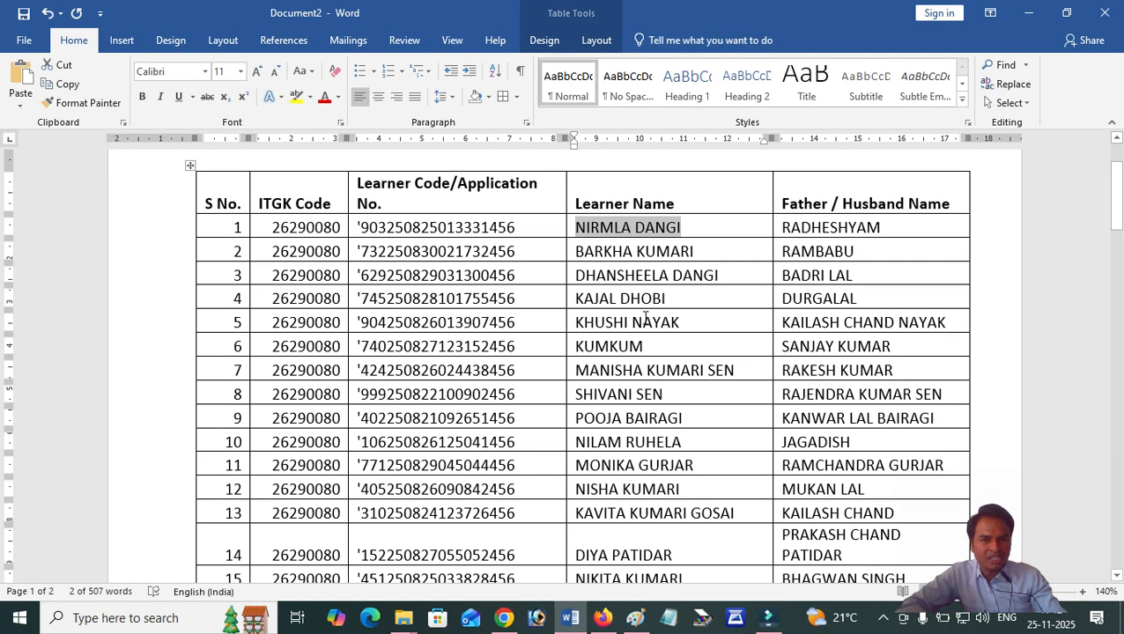
scroll(645, 318, "down", 3)
scroll(645, 319, "down", 5)
scroll(645, 350, "down", 8)
scroll(646, 349, "up", 12)
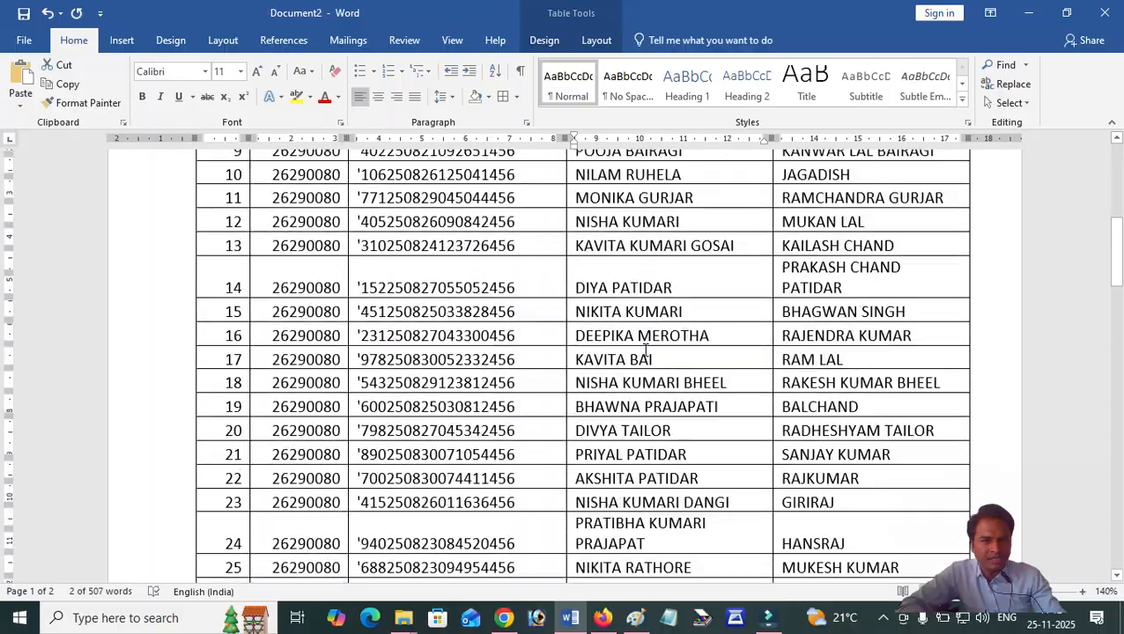
scroll(646, 350, "up", 5)
left_click(608, 338)
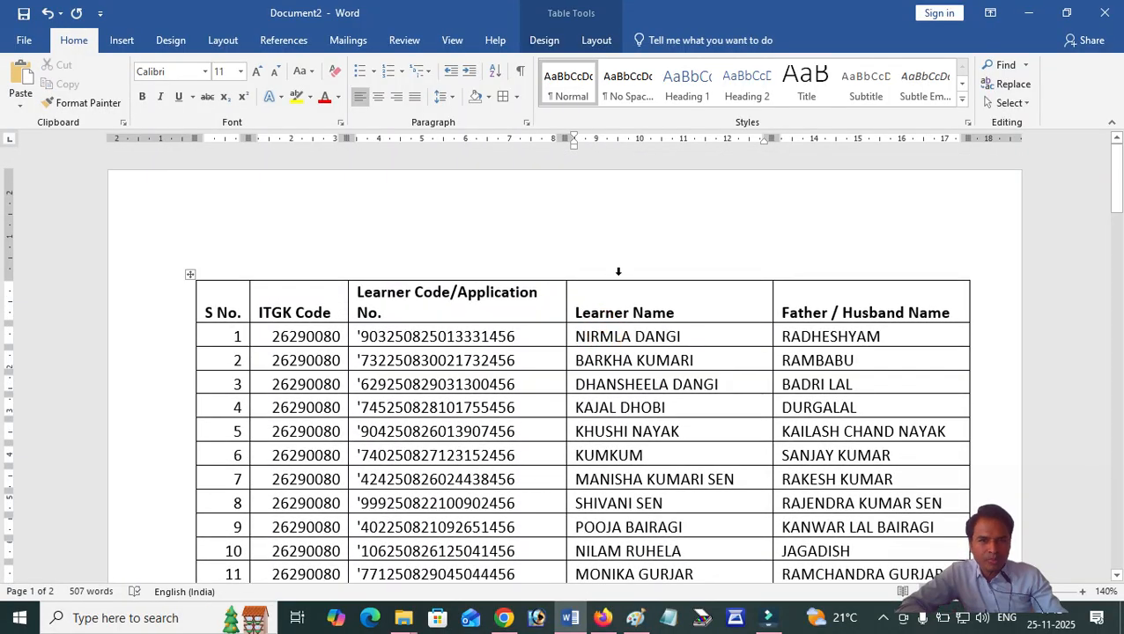
Step: Sort the table by the Learner Name column as text in ascending order, and check the reordered rows
left_click(616, 271)
left_click(627, 272)
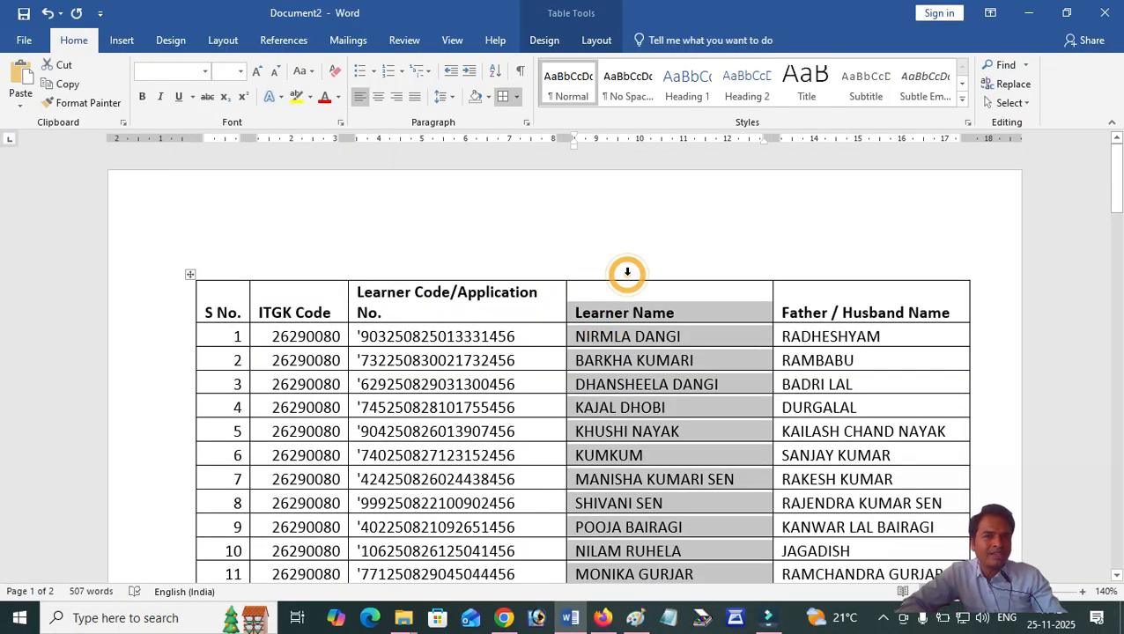
left_click(658, 273)
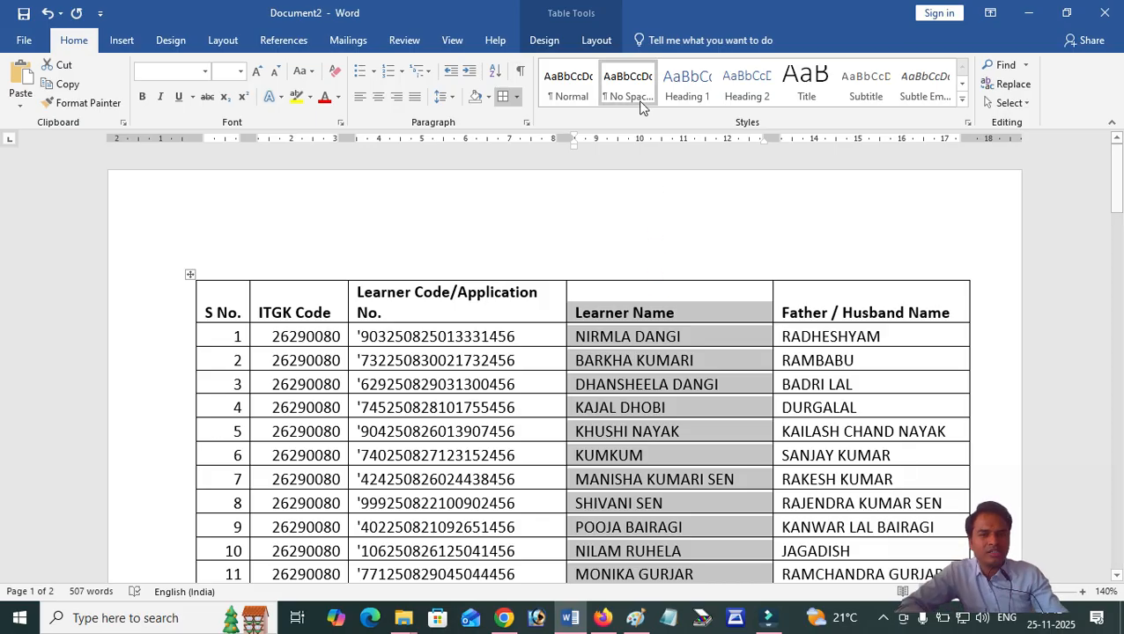
left_click(595, 41)
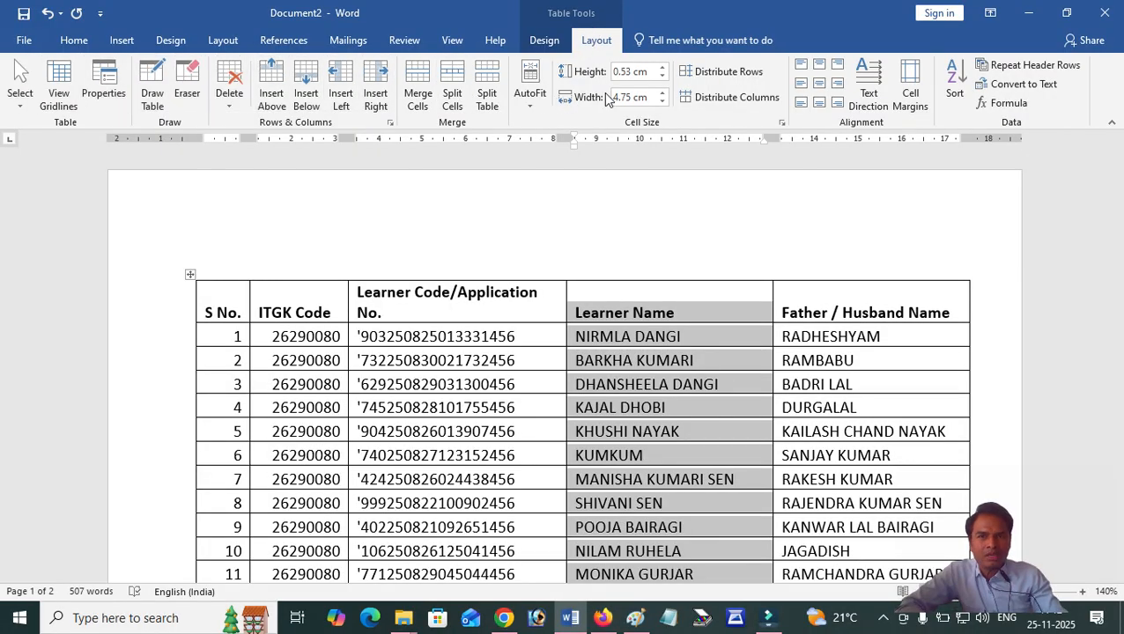
left_click(955, 95)
left_click_drag(524, 164, 279, 179)
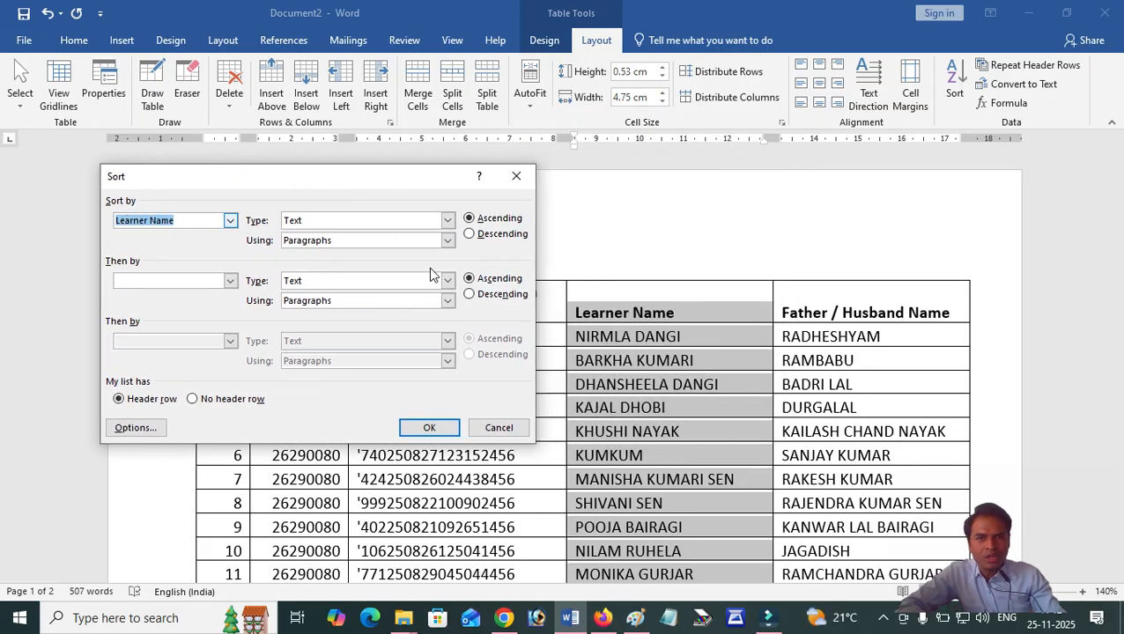
left_click(231, 222)
left_click(231, 222)
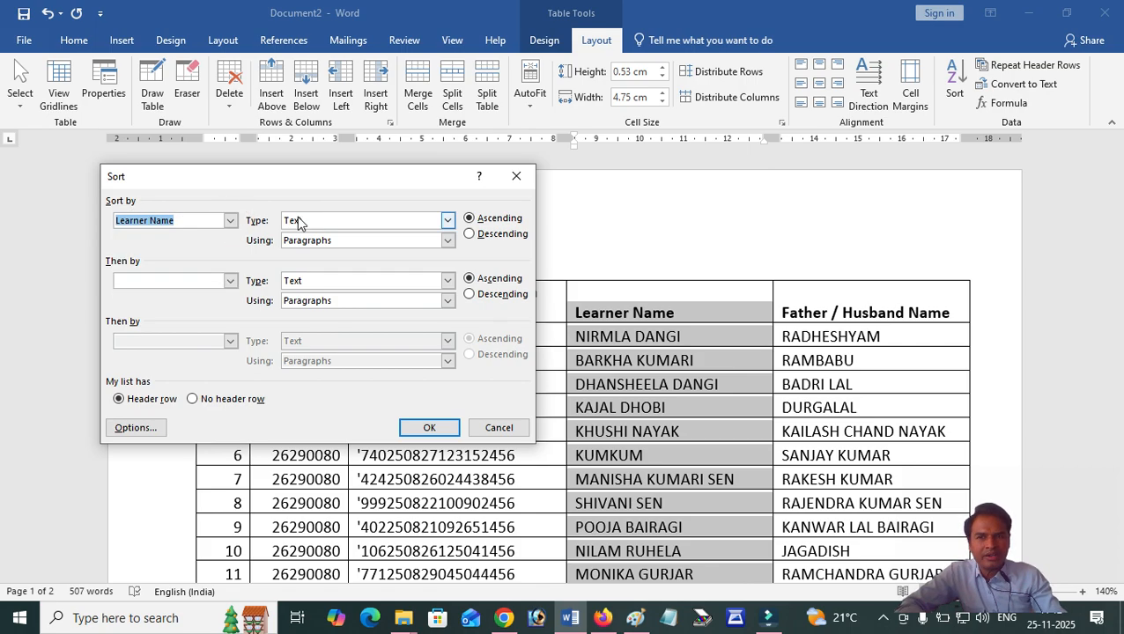
left_click(446, 221)
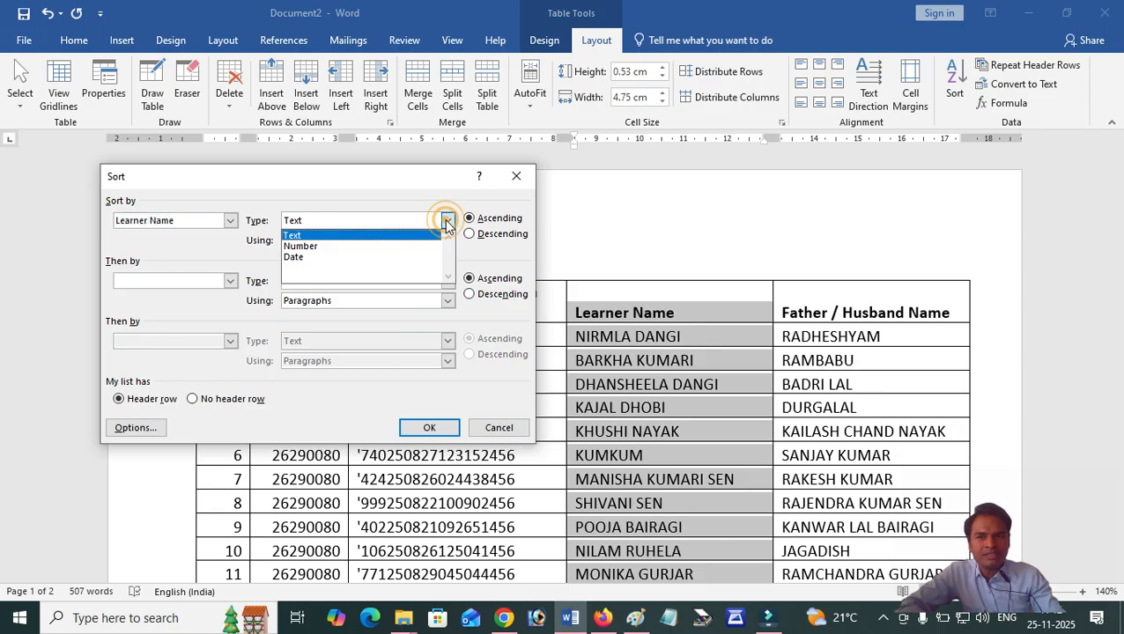
left_click(297, 236)
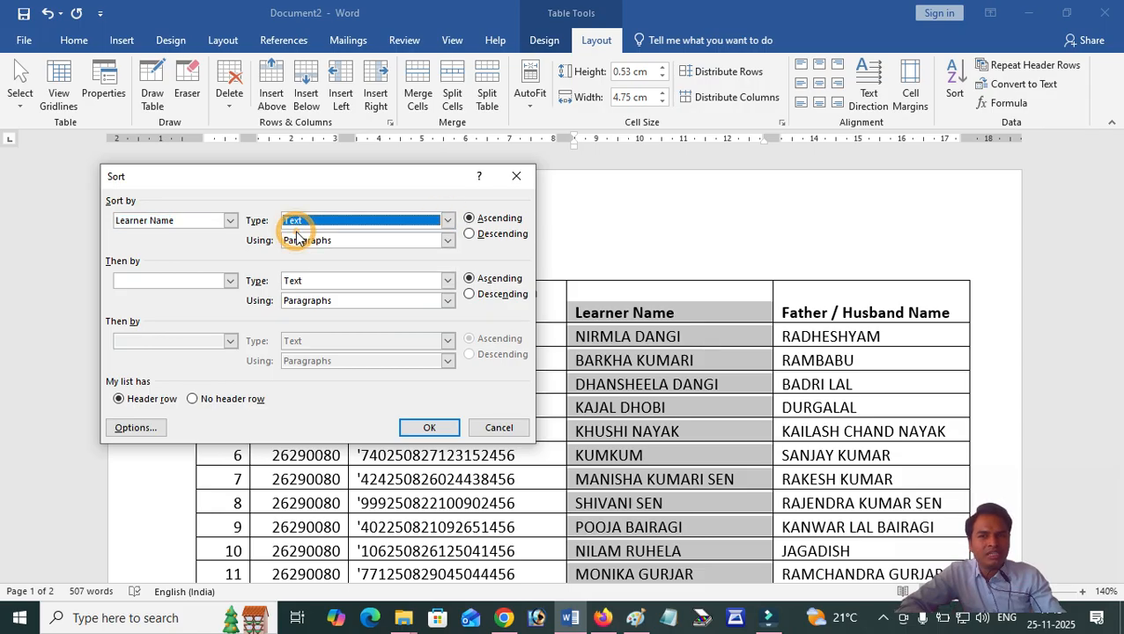
left_click(469, 219)
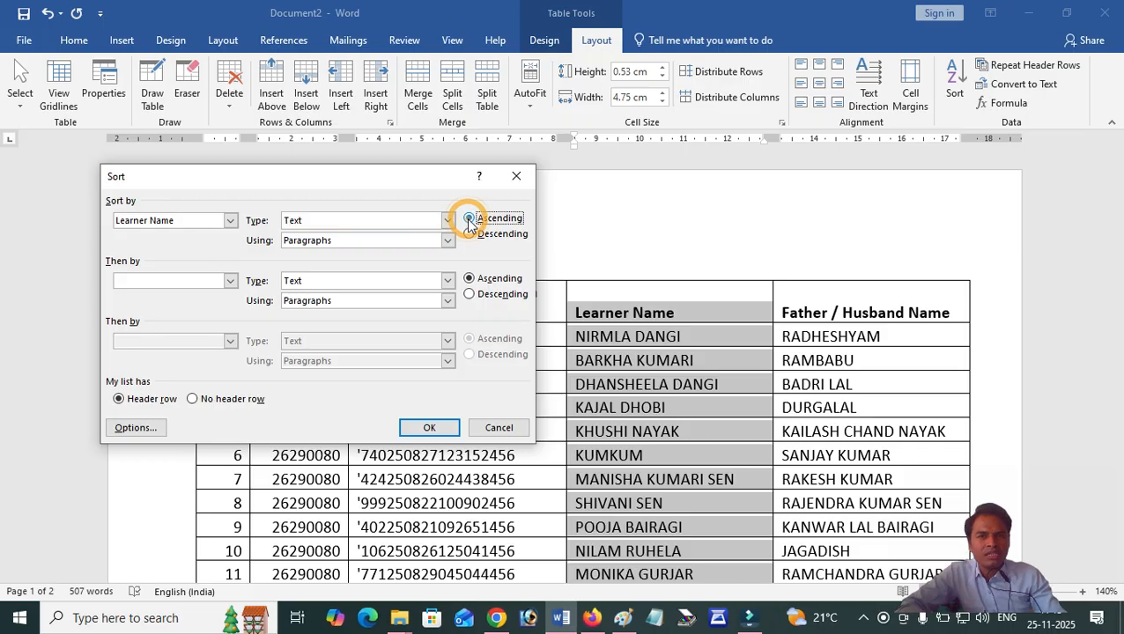
left_click(430, 428)
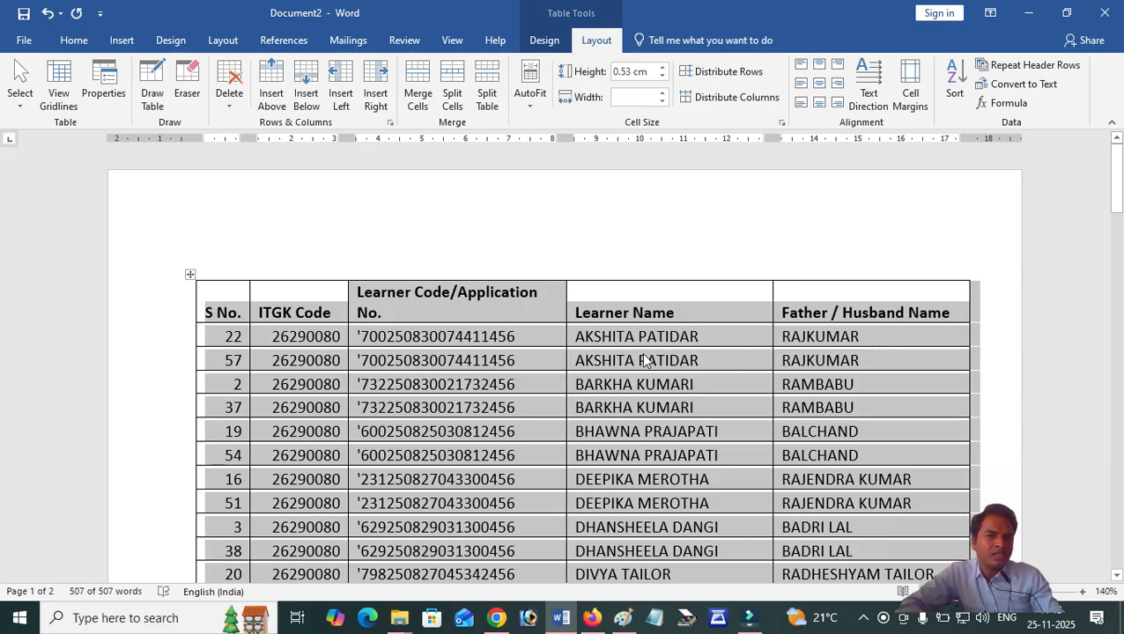
scroll(623, 398, "down", 4)
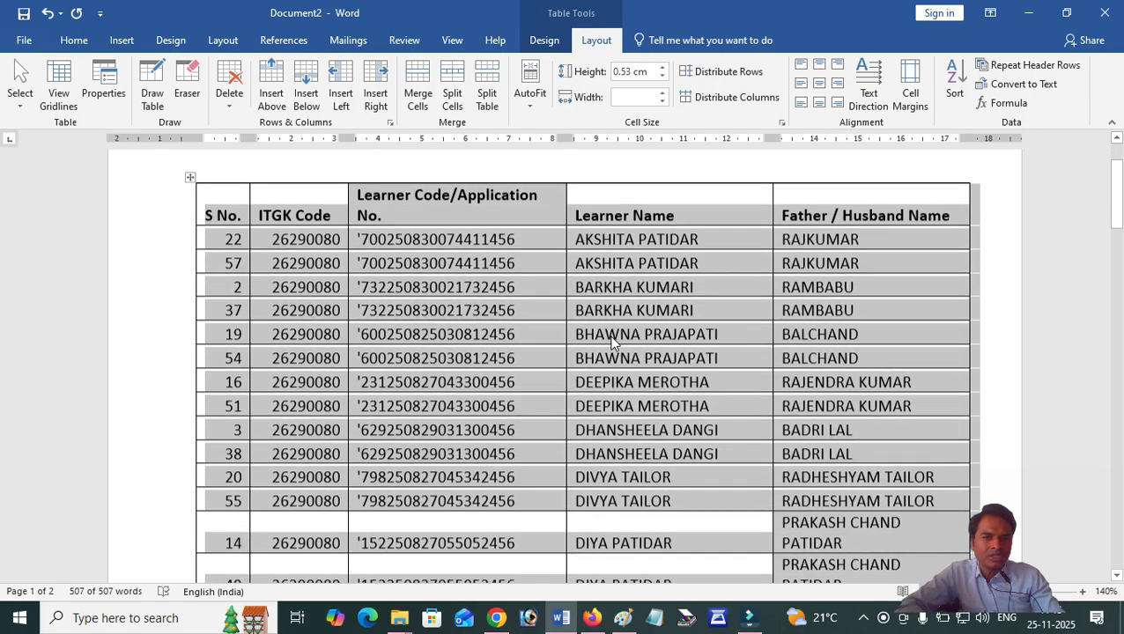
scroll(614, 350, "down", 10)
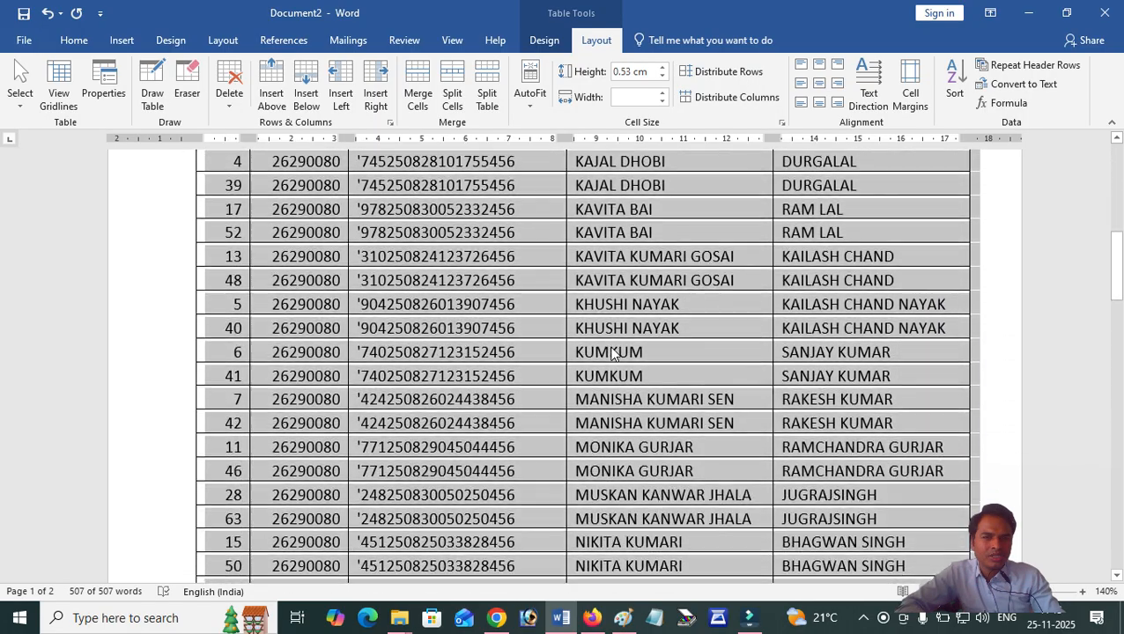
Step: Review the Learner Name order through both pages down to the last record and back to the header row
scroll(614, 354, "down", 12)
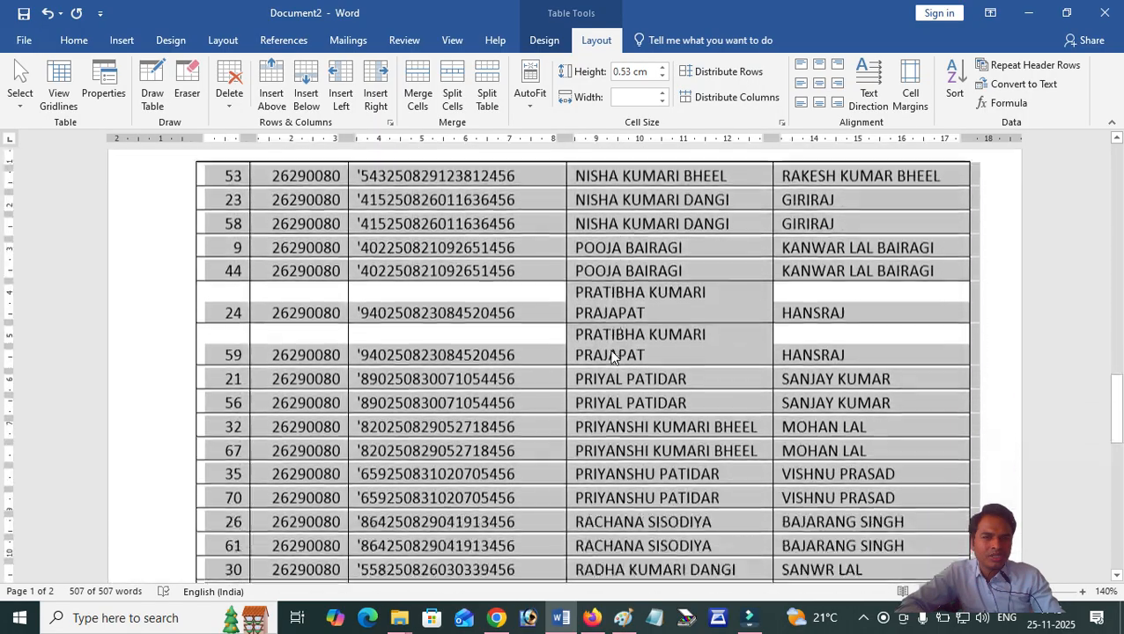
scroll(614, 354, "down", 3)
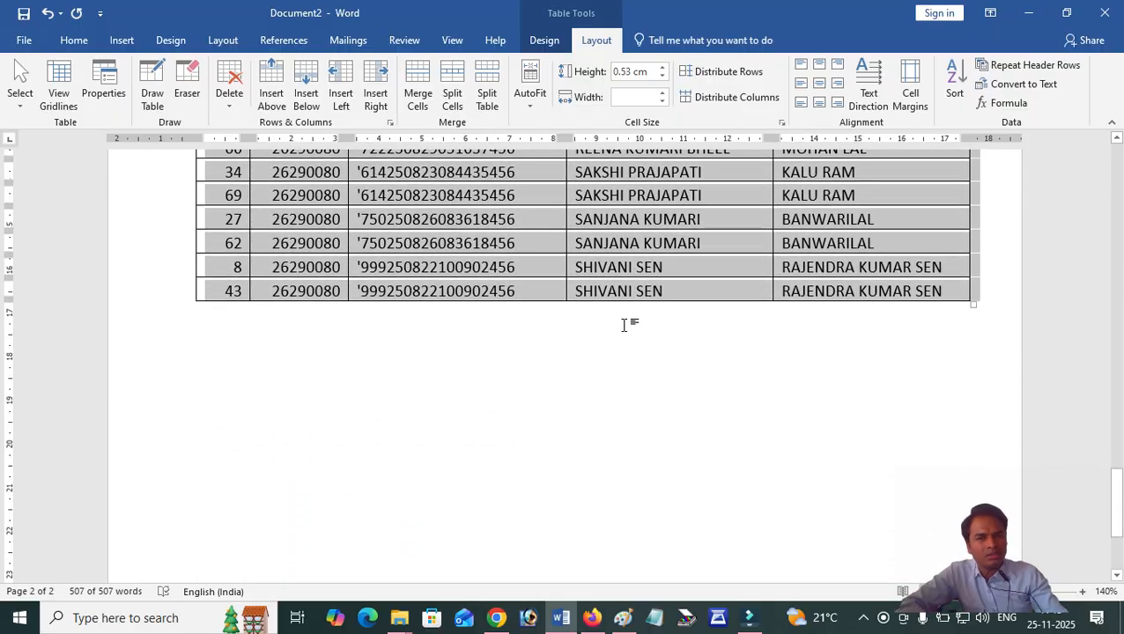
scroll(623, 325, "up", 7)
scroll(625, 329, "up", 18)
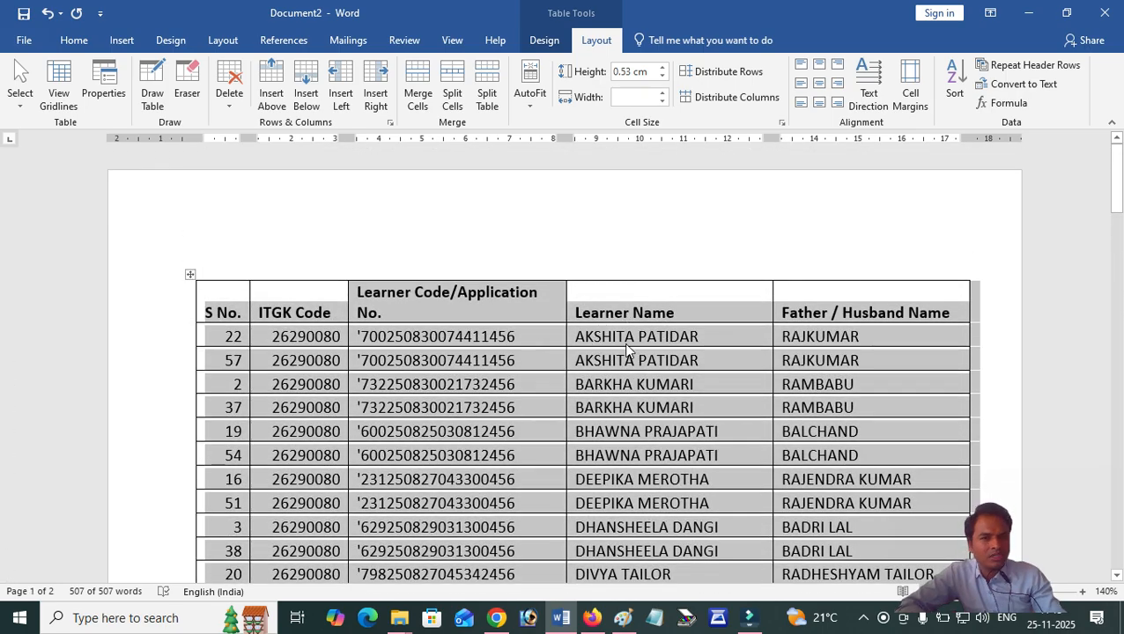
Step: Sort the table by the Learner Name column in descending order
left_click(954, 88)
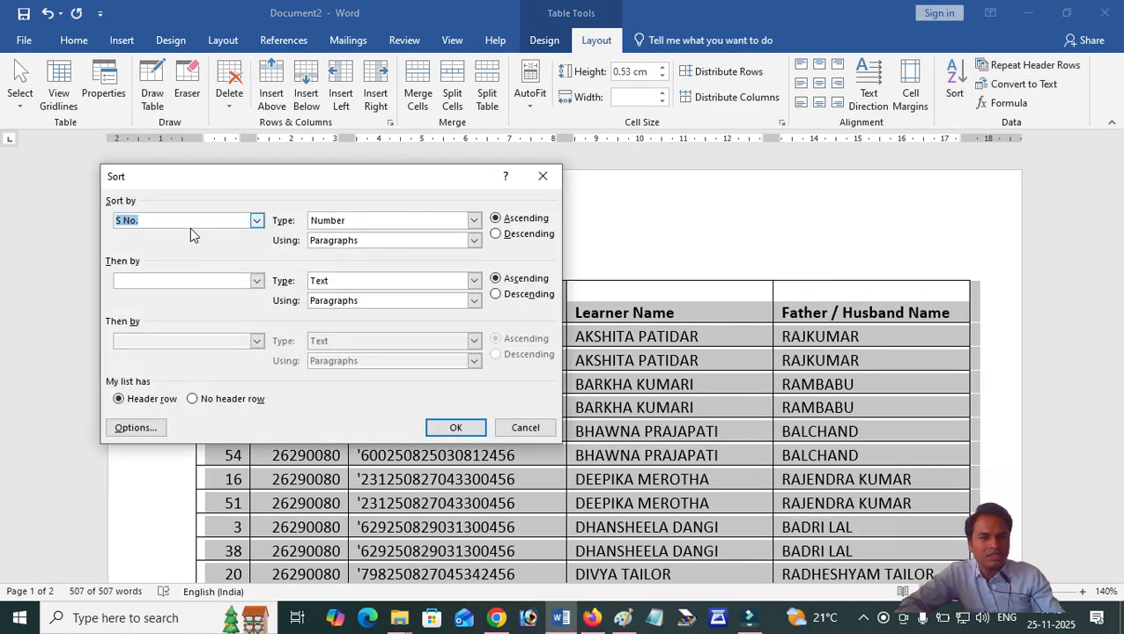
left_click(539, 176)
left_click(684, 293)
left_click(647, 272)
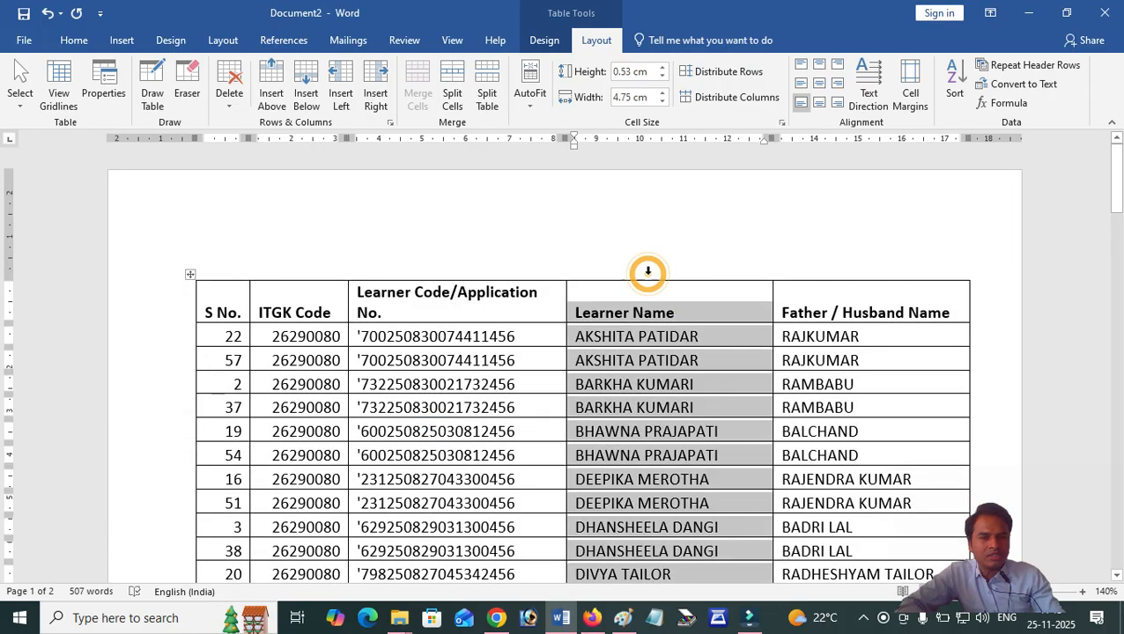
left_click(949, 93)
left_click(498, 234)
left_click(428, 428)
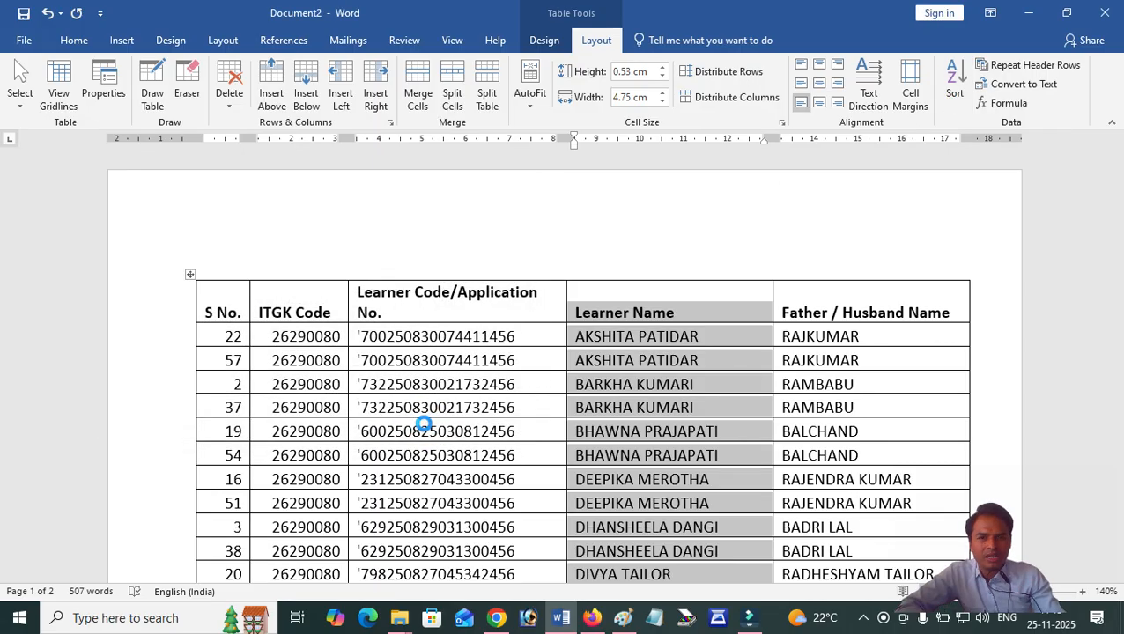
key("ctrl+a")
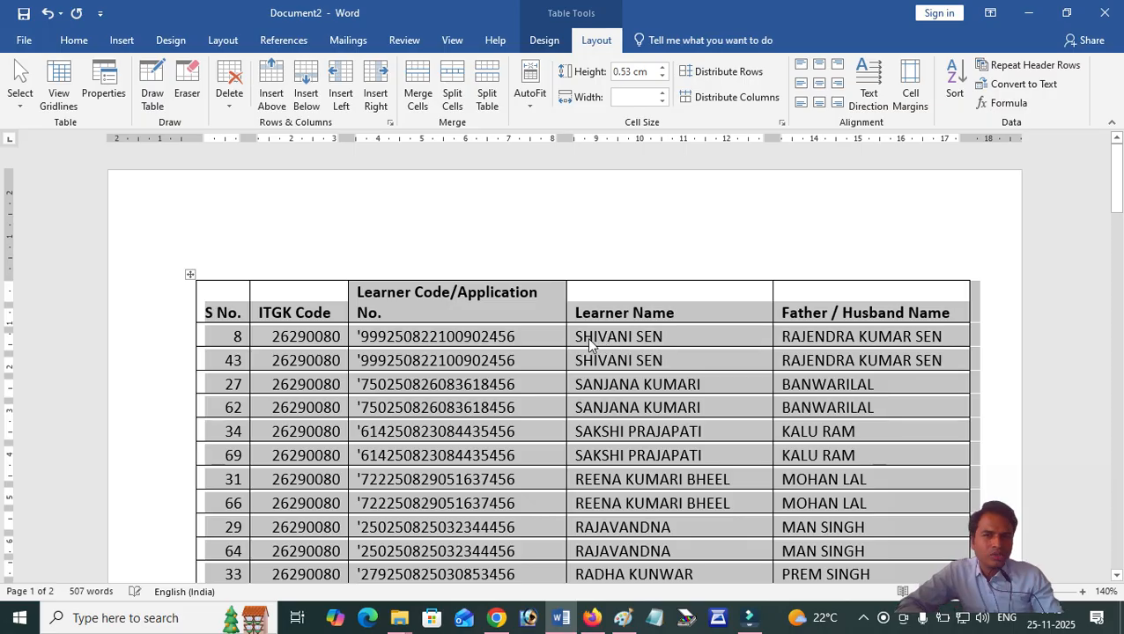
Step: Examine the reversed Learner Name order from the first record to the last one
scroll(652, 361, "down", 5)
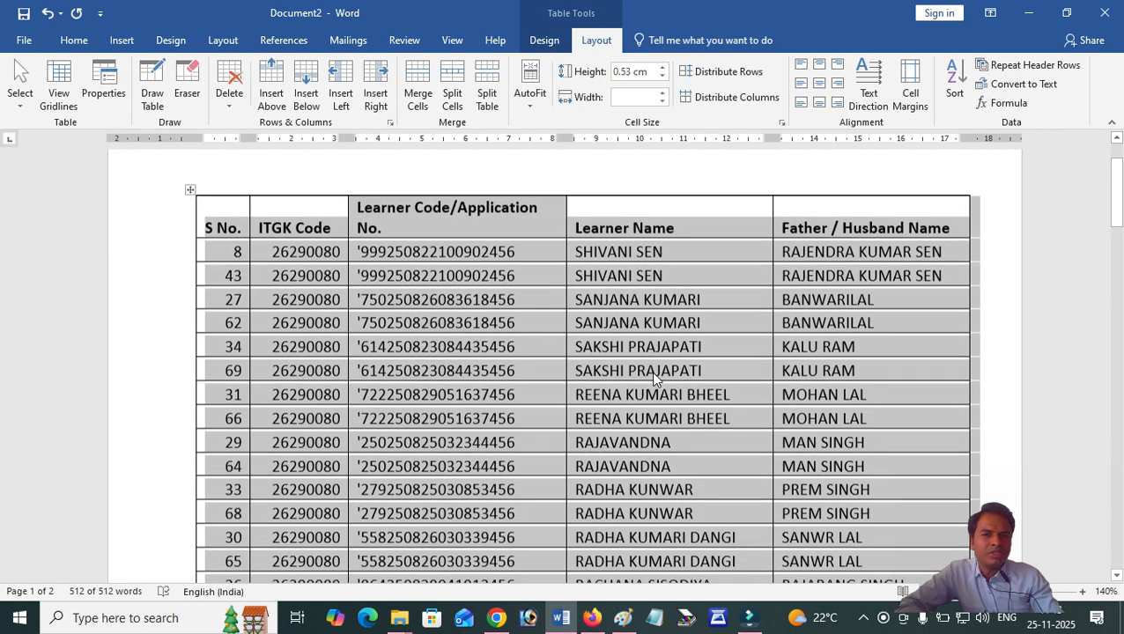
scroll(653, 381, "down", 15)
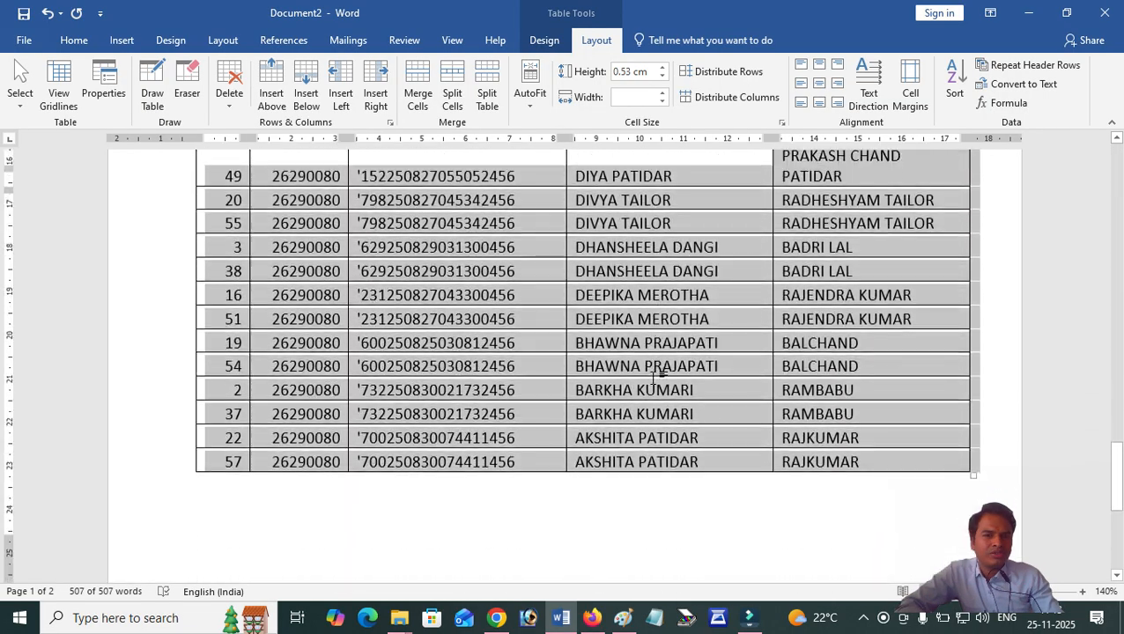
scroll(653, 377, "down", 3)
left_click(651, 377)
scroll(652, 378, "up", 18)
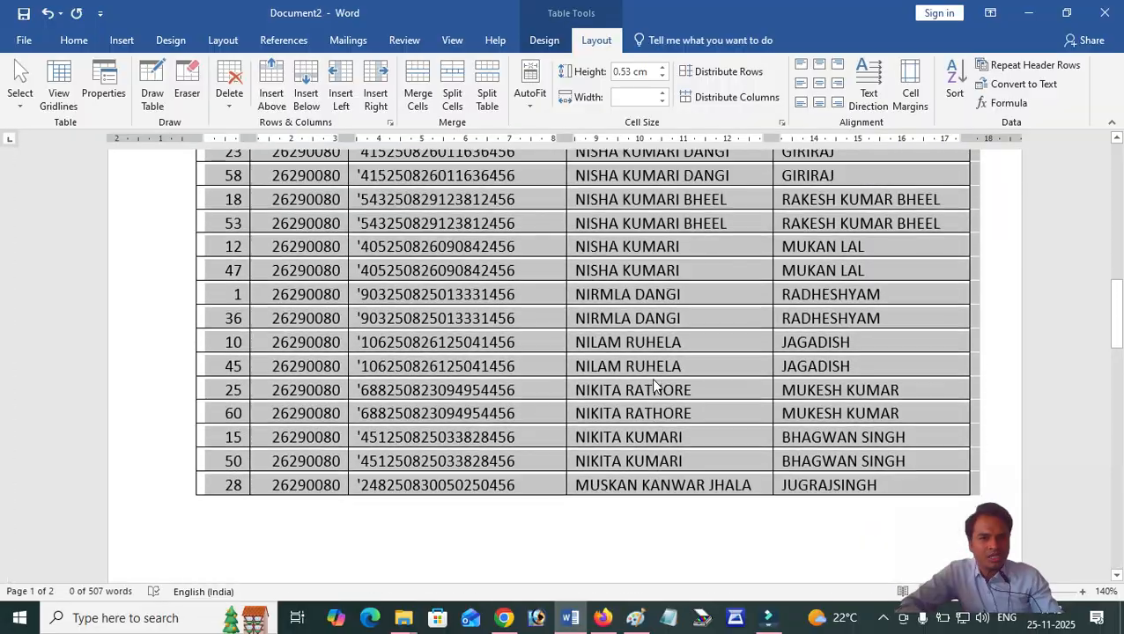
scroll(653, 387, "up", 3)
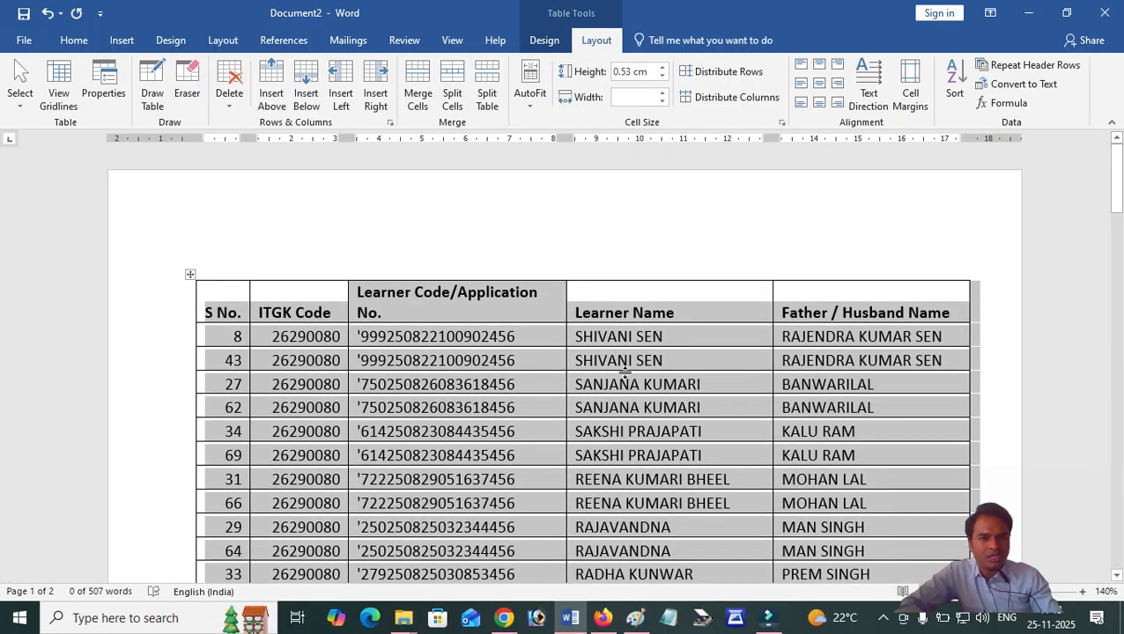
left_click(625, 314)
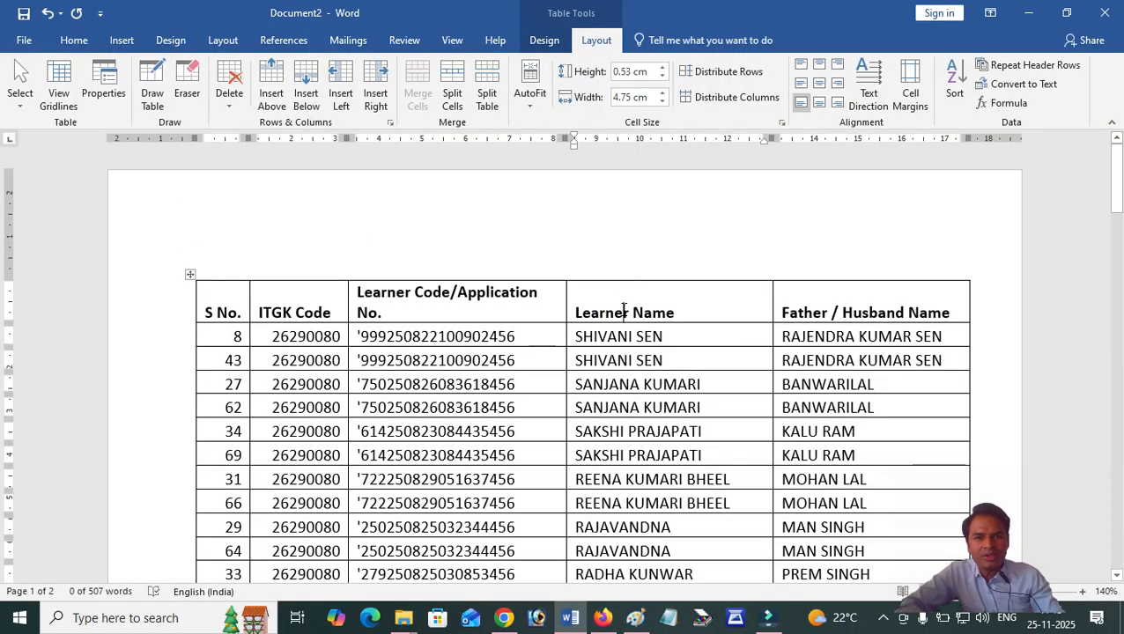
Step: Sort the table by the S No. column as numbers in ascending order, keeping the header row in place
left_click(225, 274)
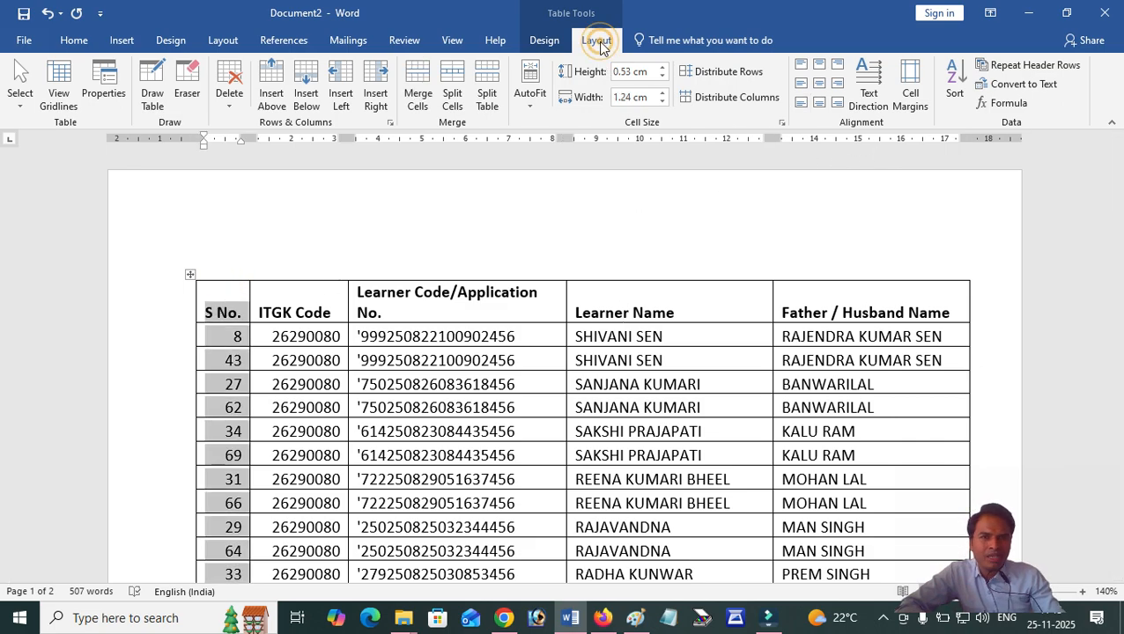
left_click(960, 92)
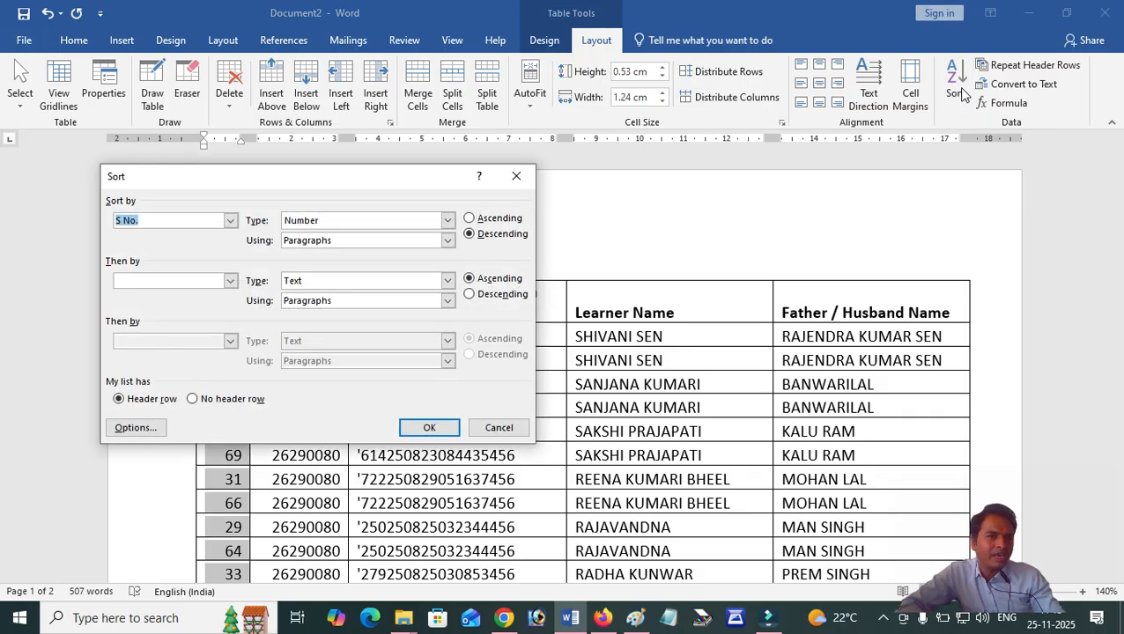
left_click(480, 219)
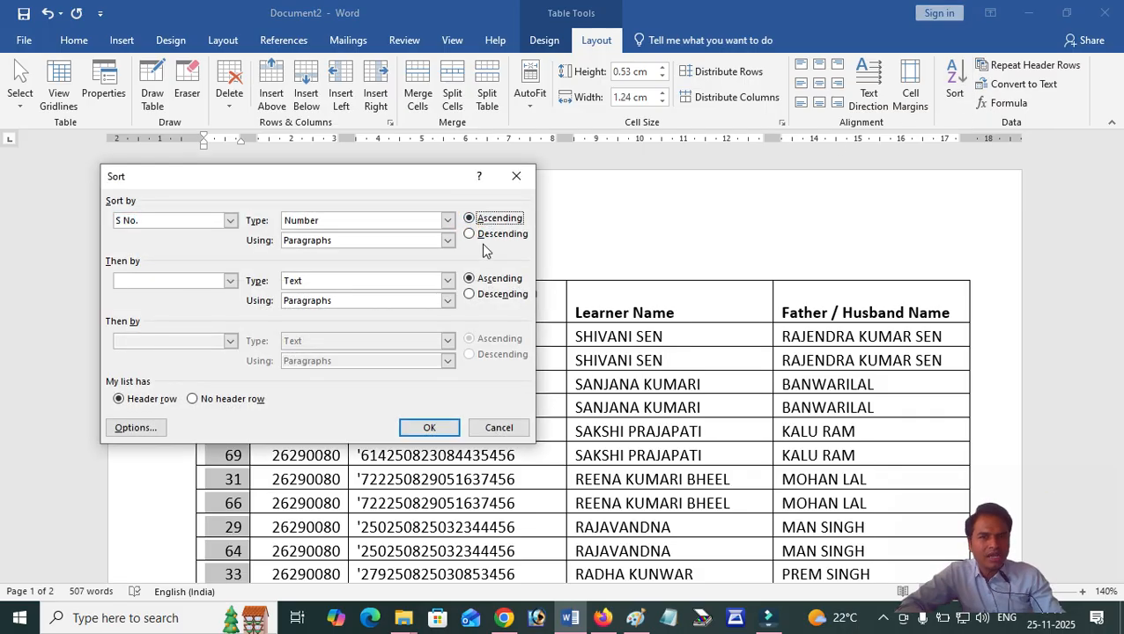
left_click(429, 427)
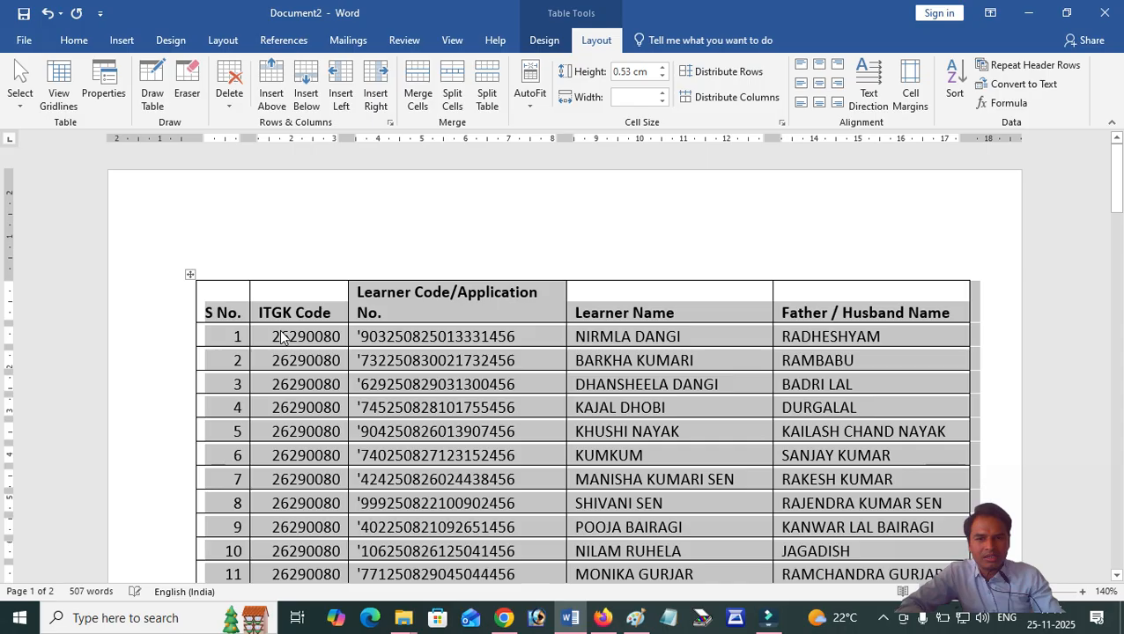
scroll(290, 361, "down", 2)
Step: Check the sequence of serial numbers in the S No. column and the column headings above them
left_click(272, 305)
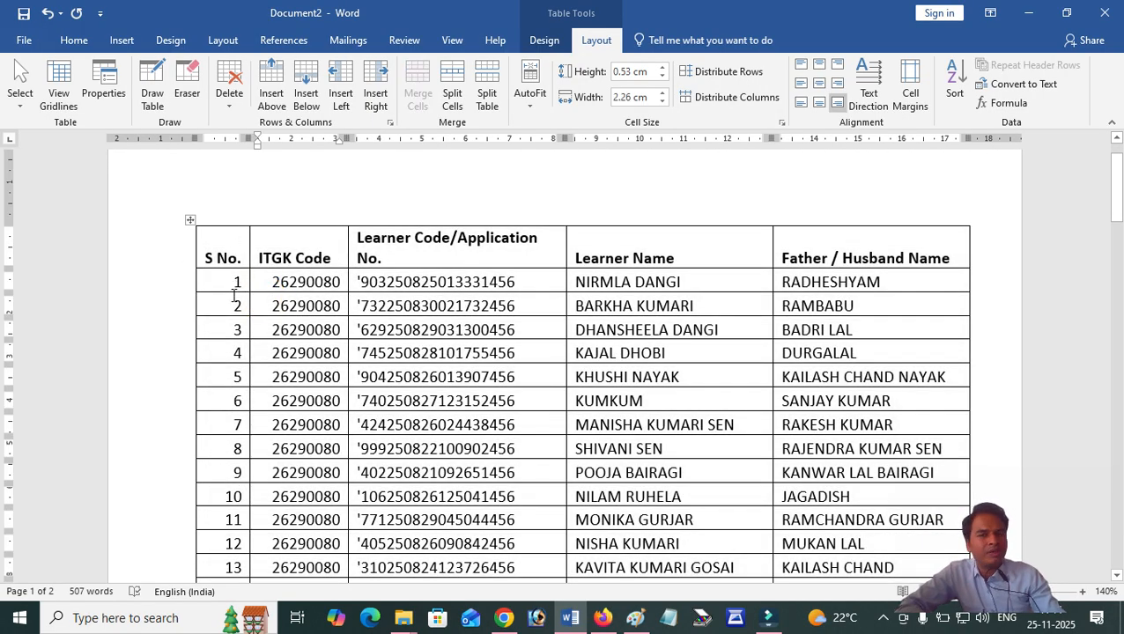
left_click(216, 280)
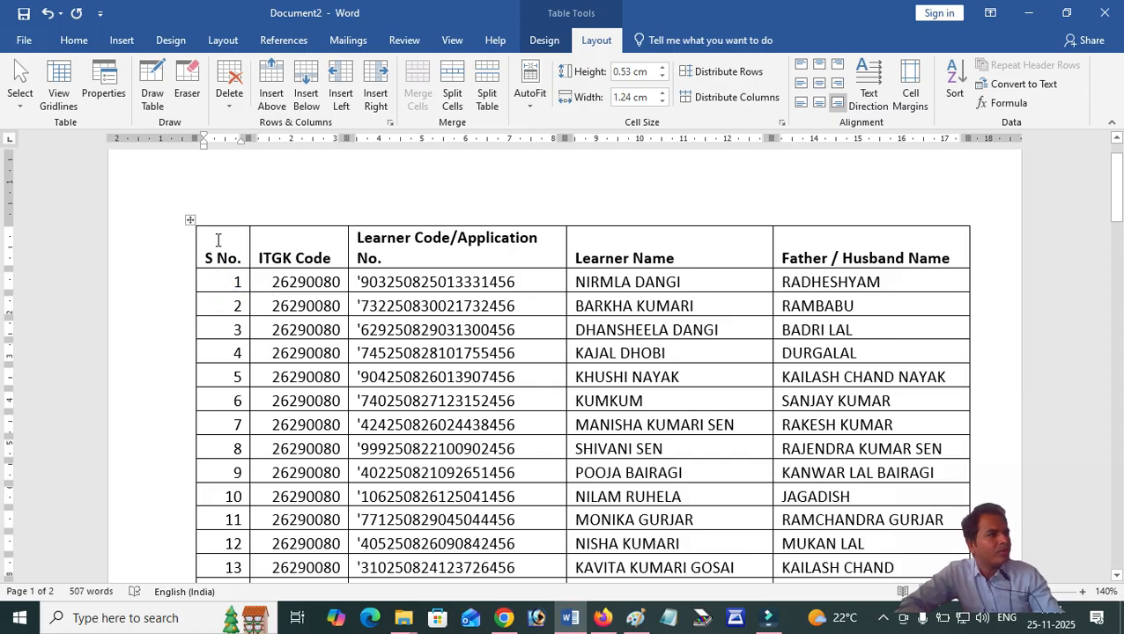
left_click_drag(234, 281, 228, 451)
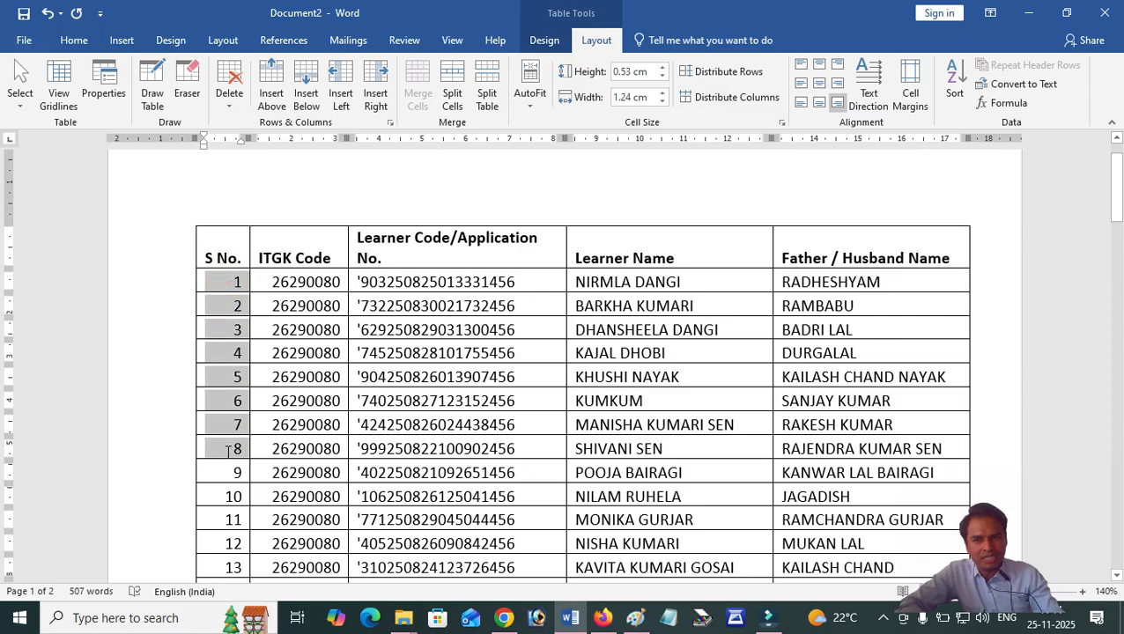
left_click(666, 282)
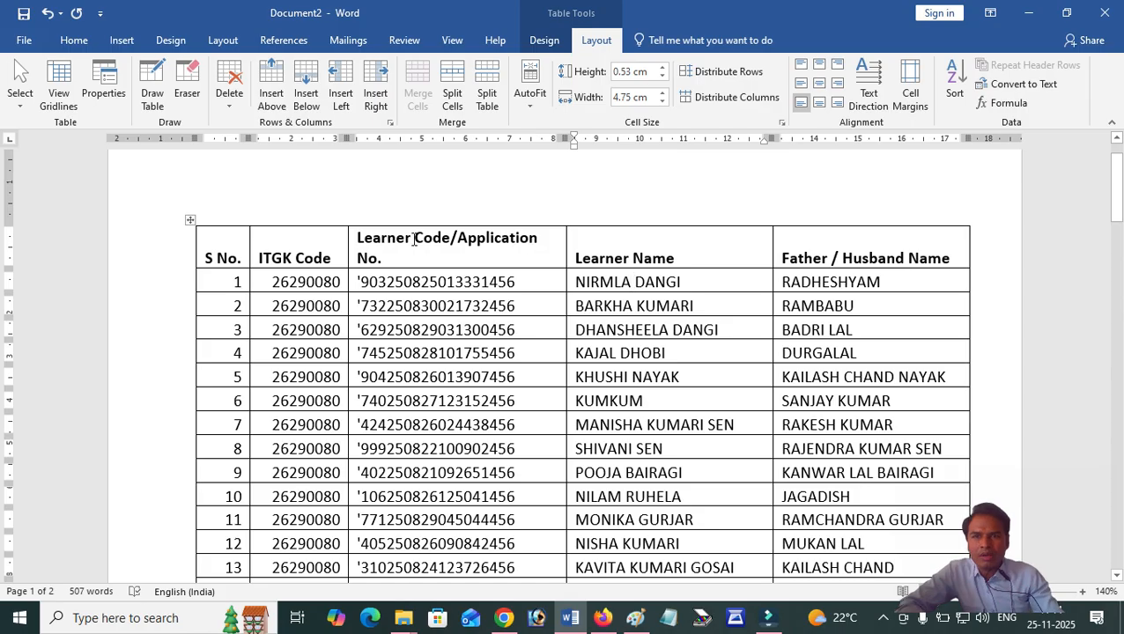
left_click(729, 256)
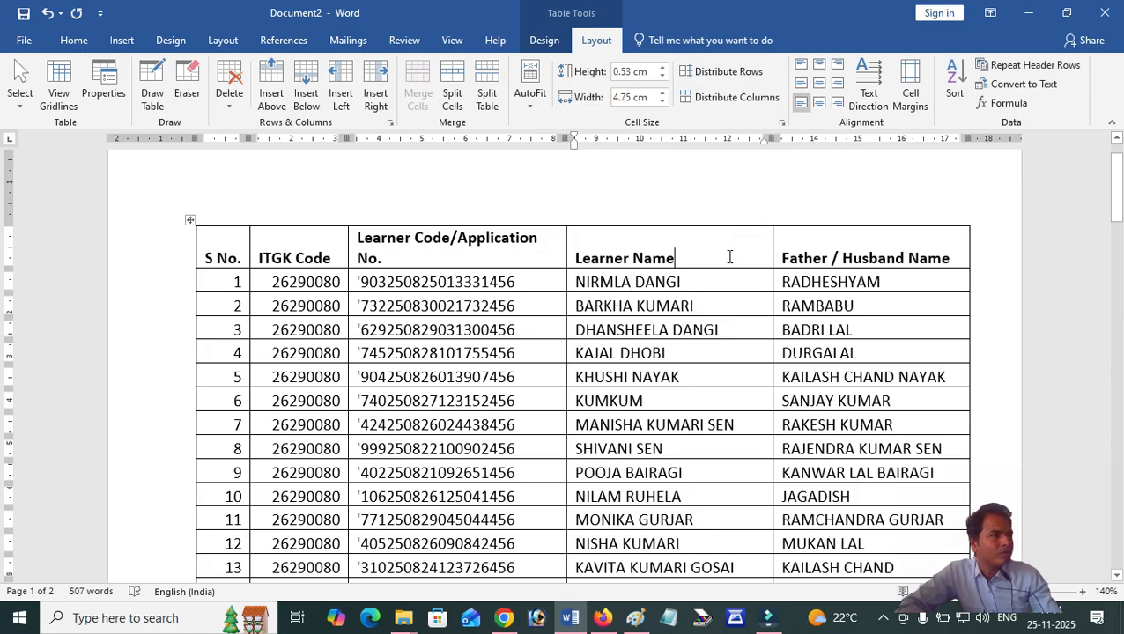
Step: Insert an empty row above the table's header row
left_click(957, 253)
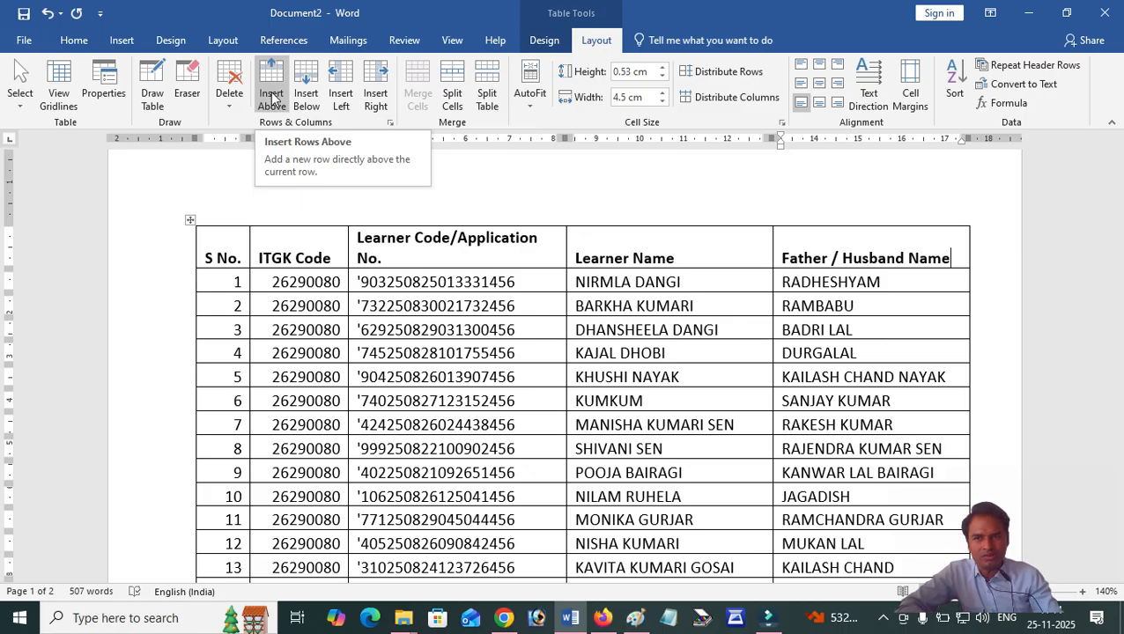
left_click(547, 244)
left_click(225, 246)
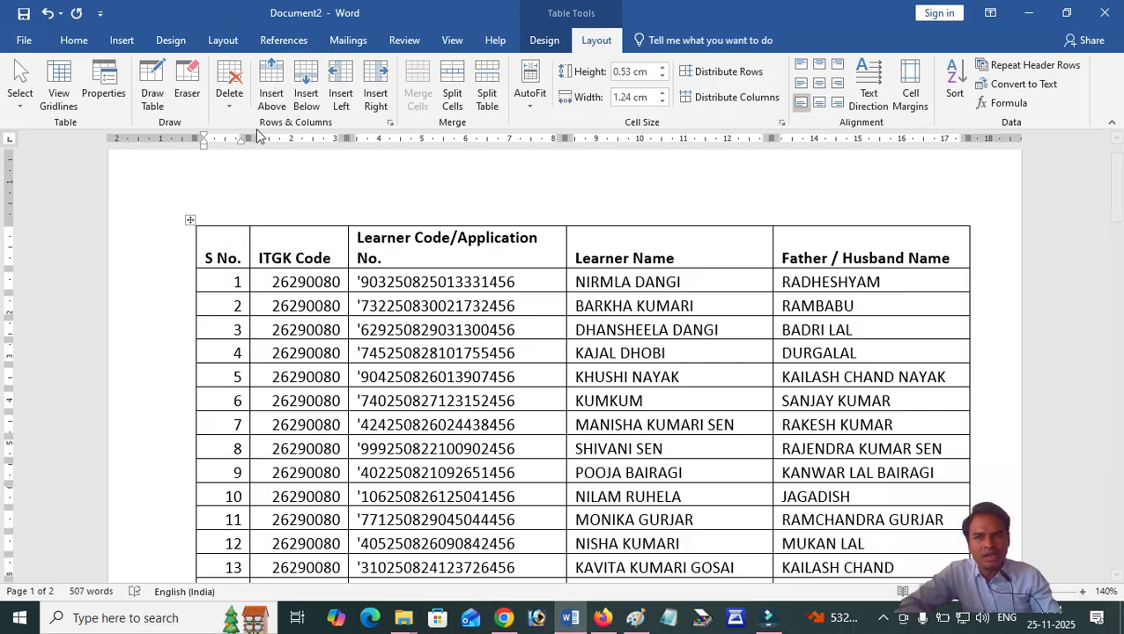
left_click(273, 99)
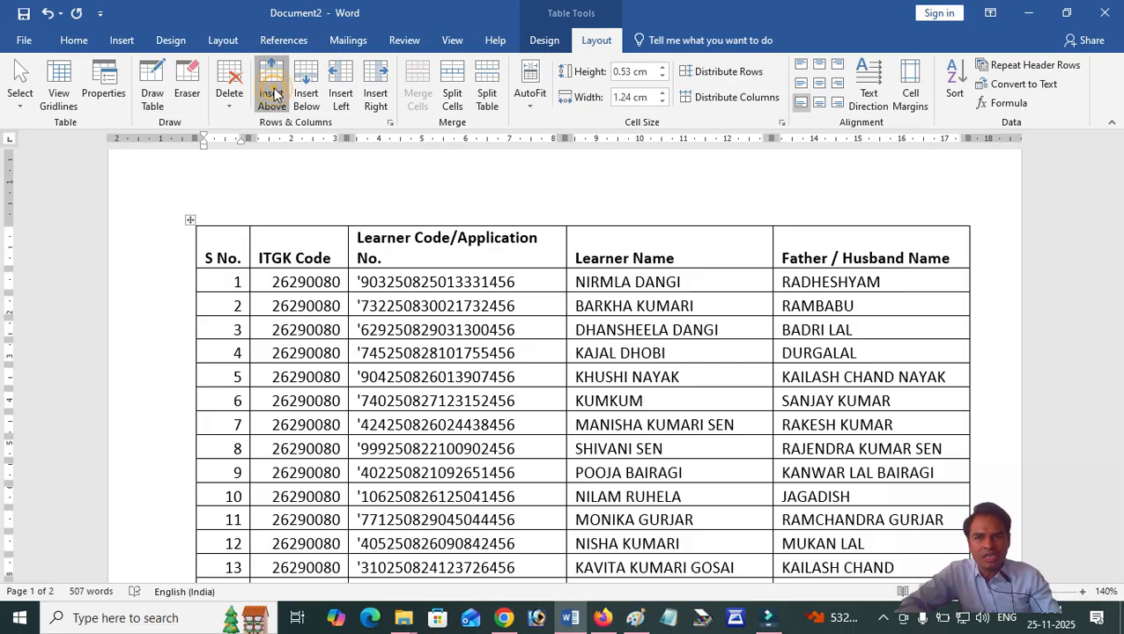
left_click(283, 238)
Step: Merge all five cells of the new top row into a single cell
left_click_drag(230, 239, 839, 238)
left_click_drag(221, 250, 817, 249)
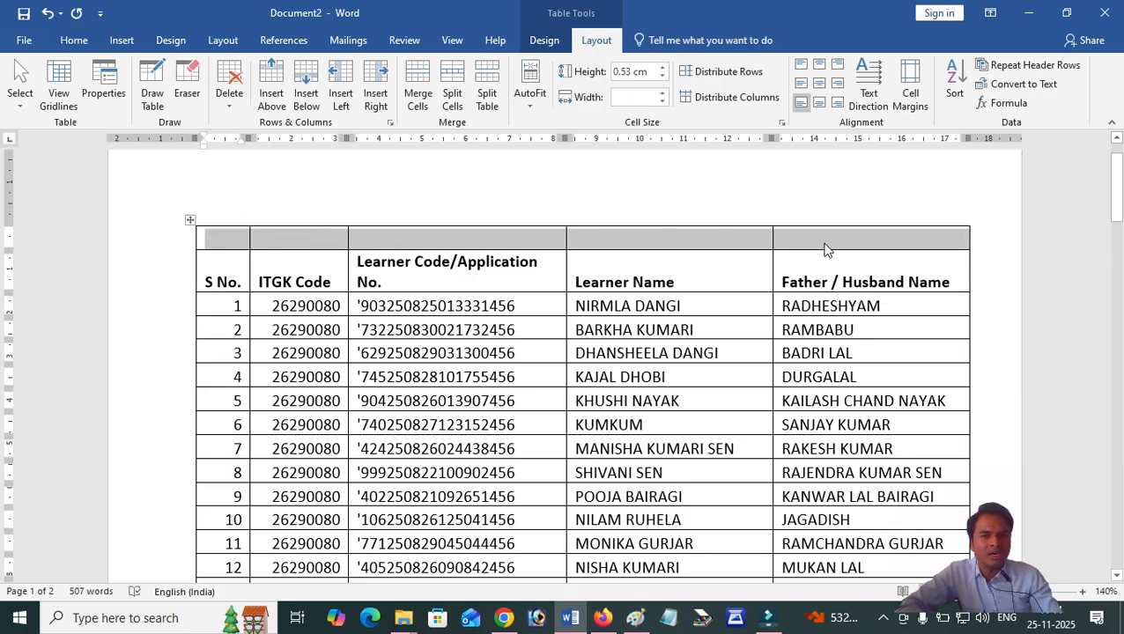
mouse_move(236, 238)
left_mouse_down()
mouse_move(822, 238)
mouse_move(793, 244)
left_mouse_up()
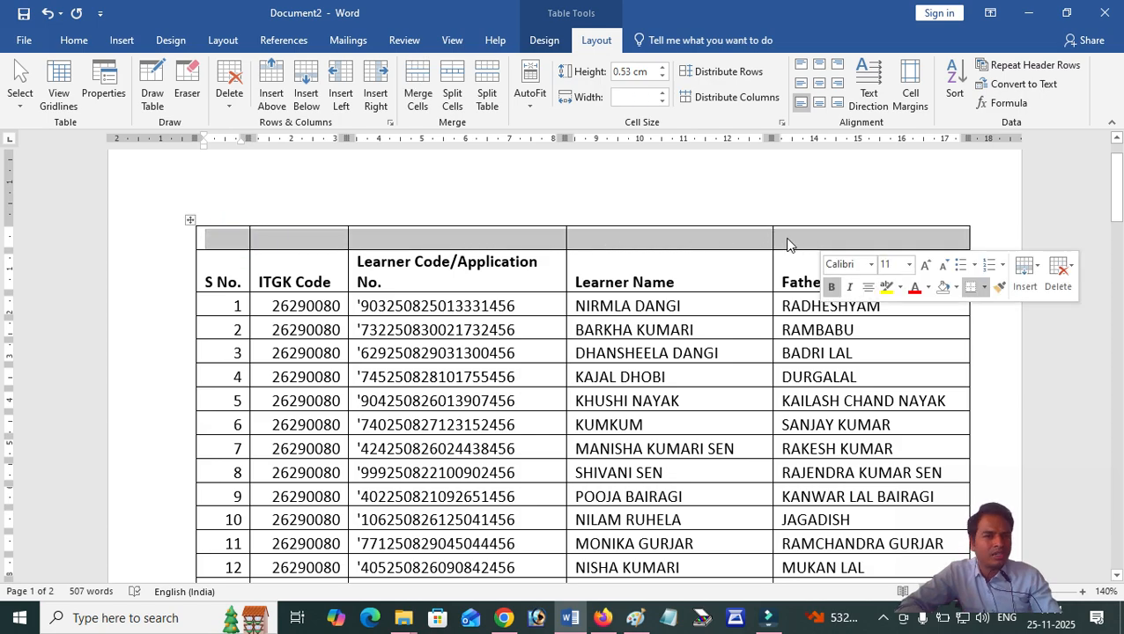
left_click(419, 88)
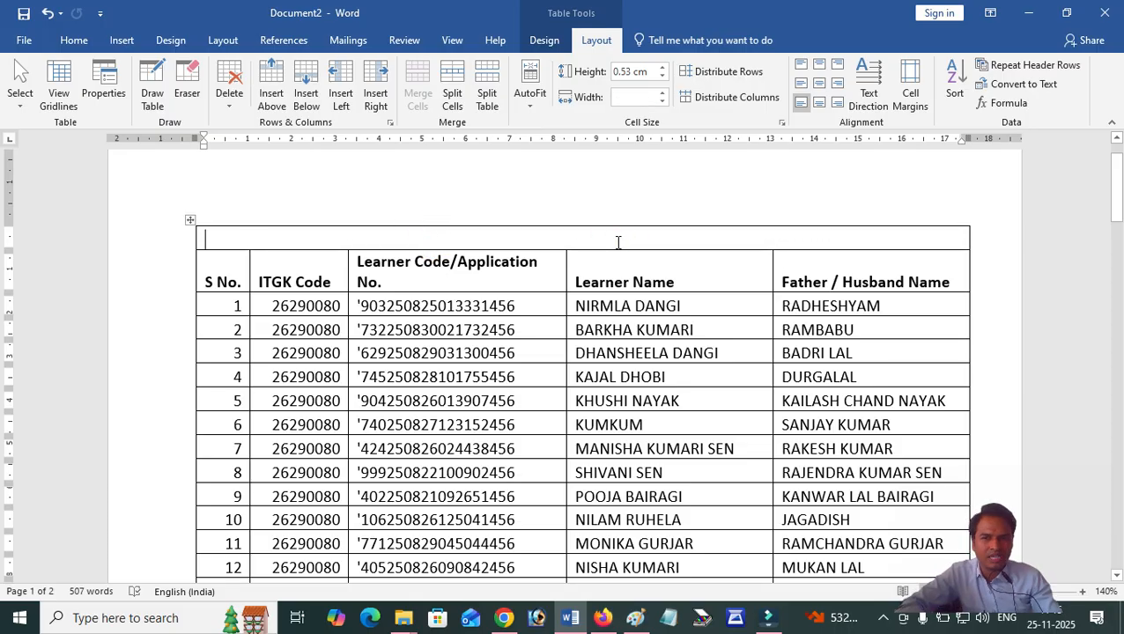
Step: Enter the title "MDS Computer Raipur" in the merged top row and center it
type("MDS Compu")
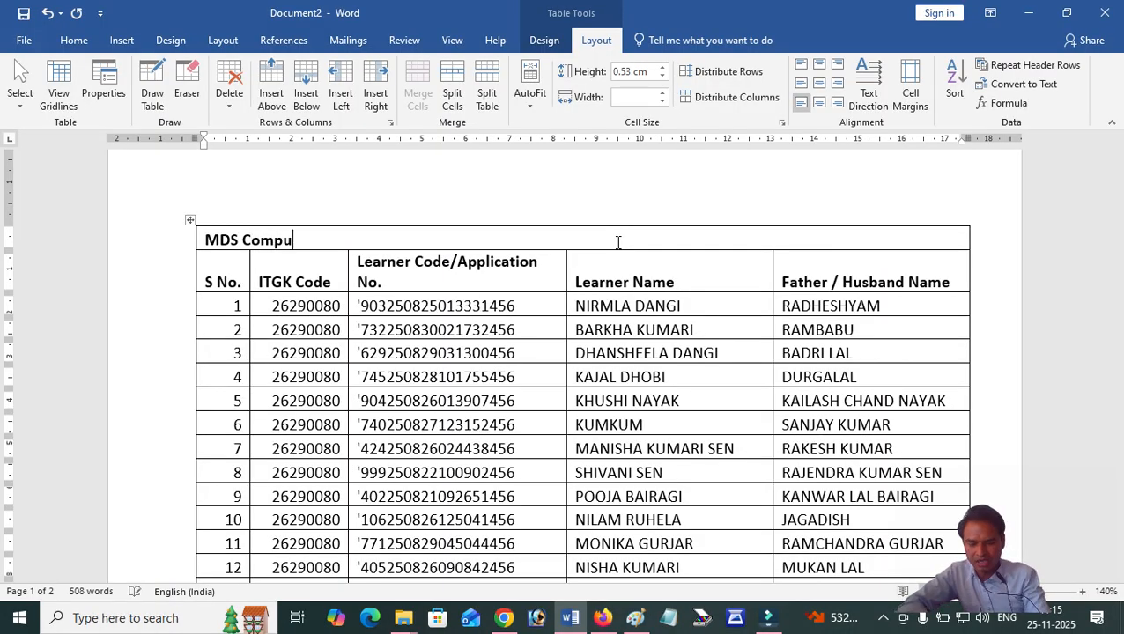
type("ter Raipur")
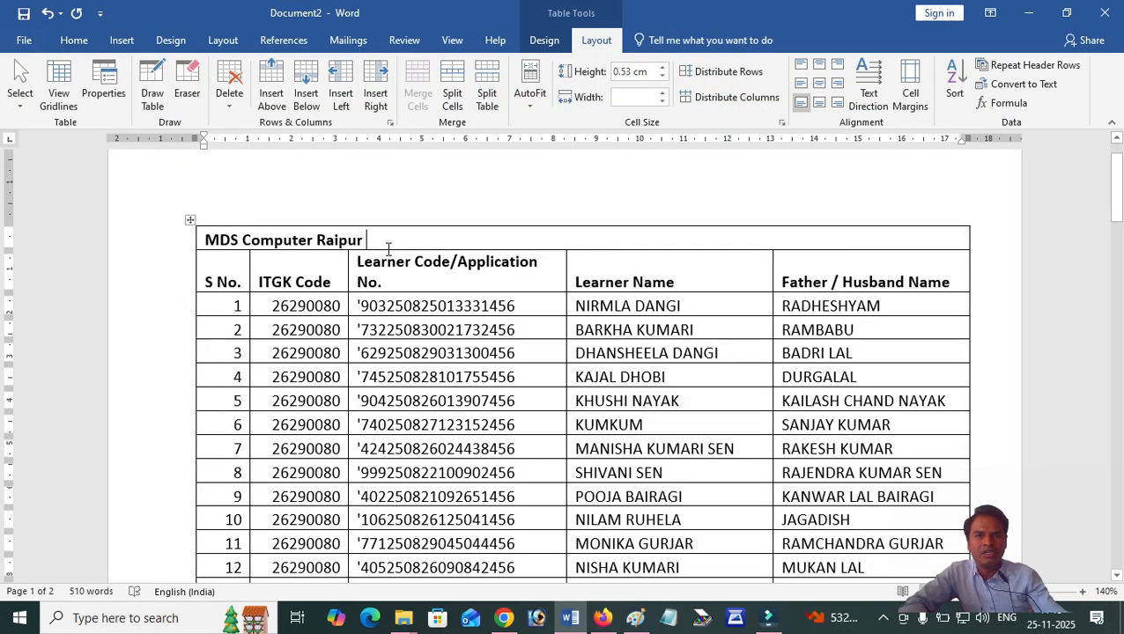
left_click_drag(386, 245, 213, 241)
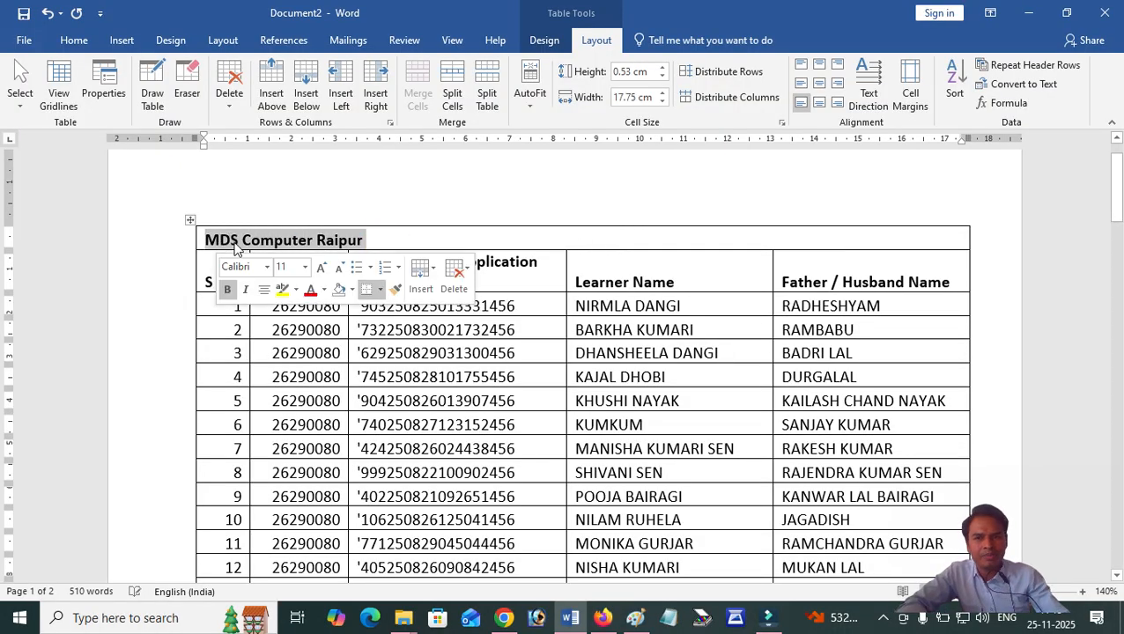
left_click(74, 42)
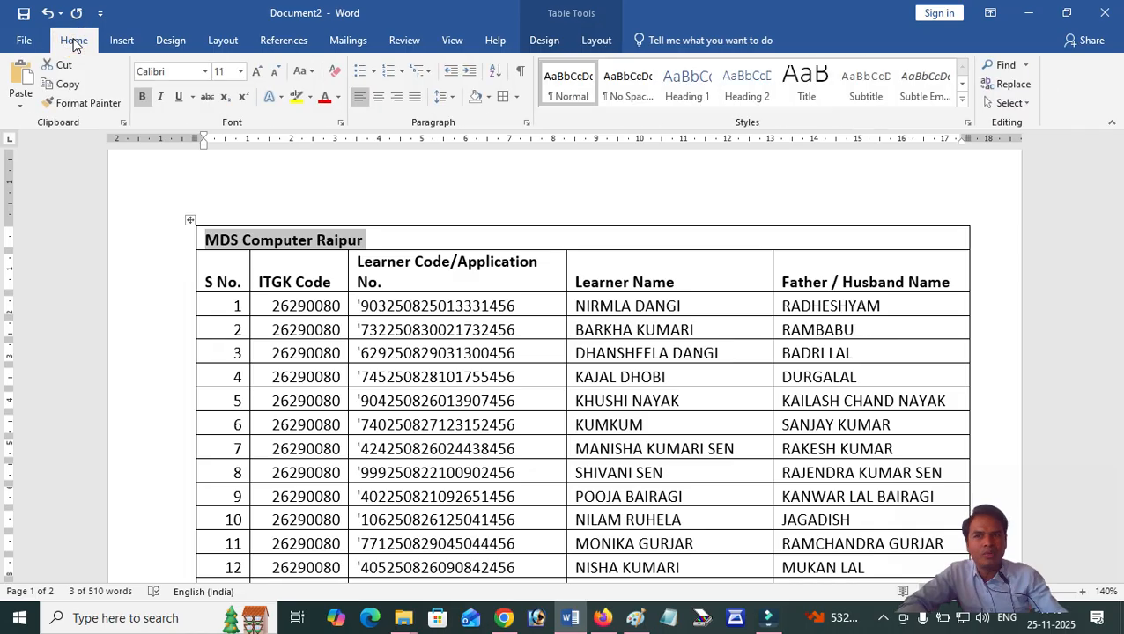
left_click(376, 99)
left_click(690, 236)
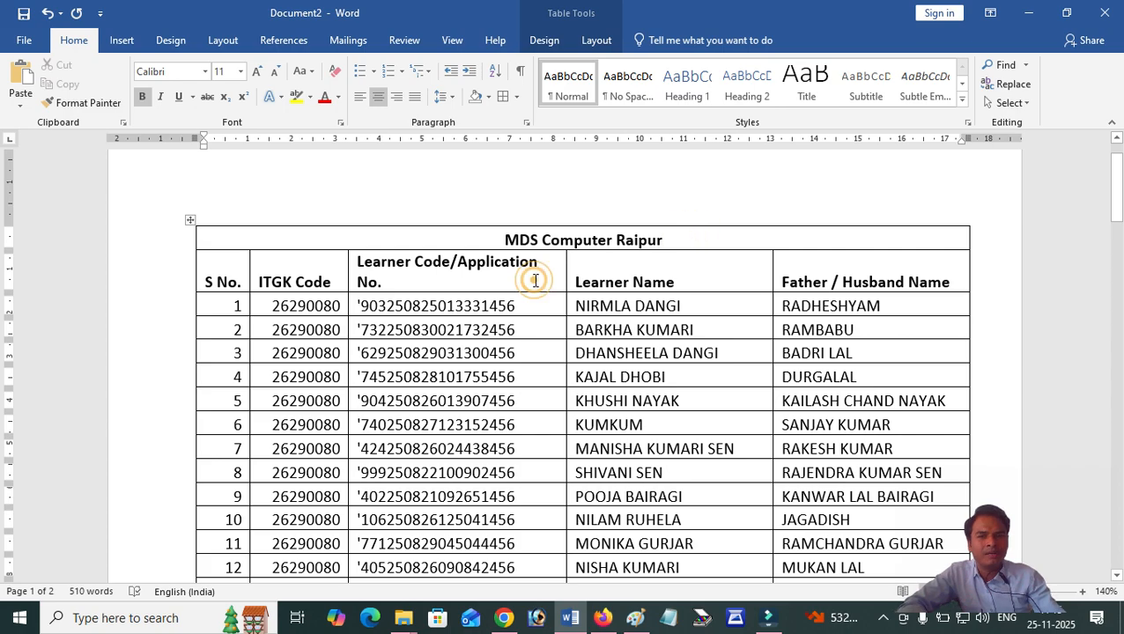
Step: Widen the Learner Code/Application No. column slightly so its heading fits on one line
left_click(535, 280)
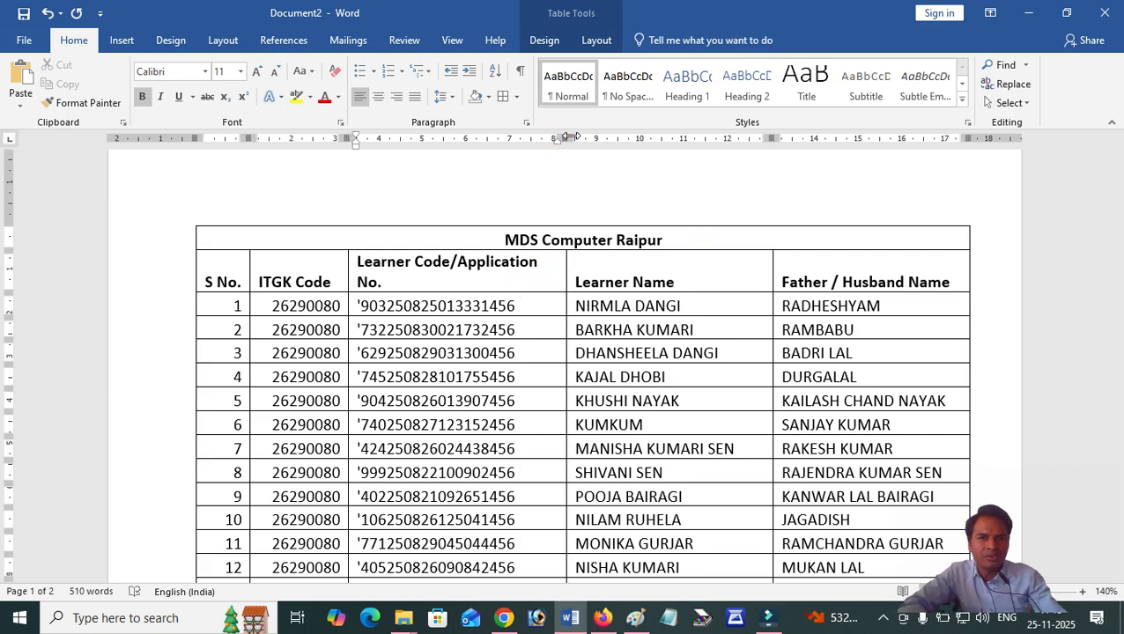
left_click_drag(565, 139, 575, 139)
left_click(693, 236)
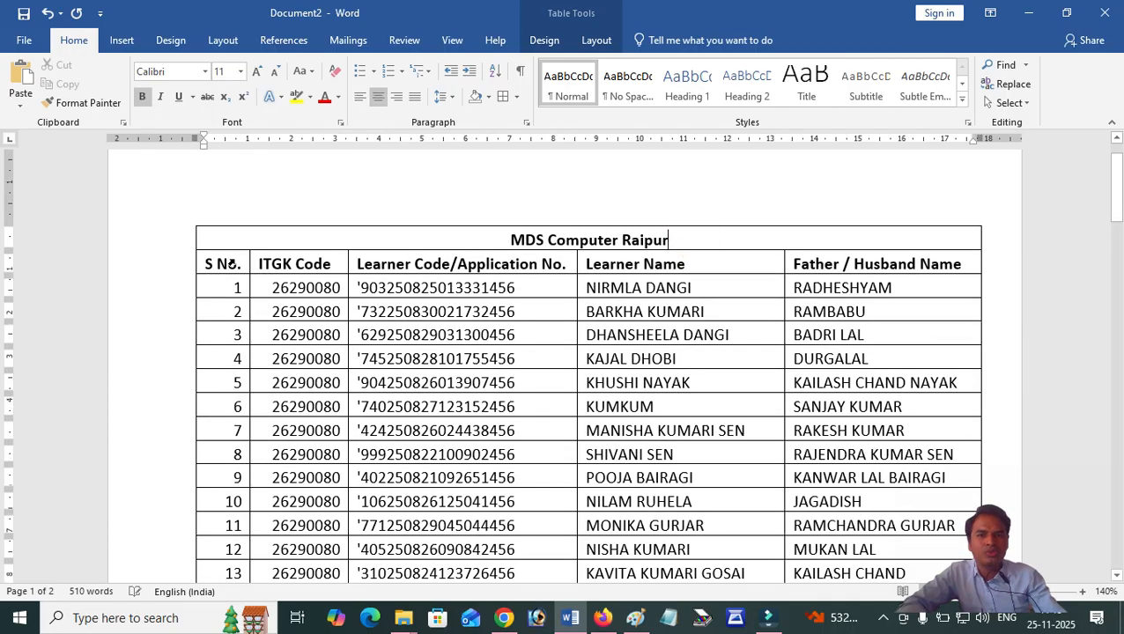
Step: Shade the merged title row and the column heading row of the table yellow
left_click(176, 242)
left_click_drag(176, 242, 181, 261)
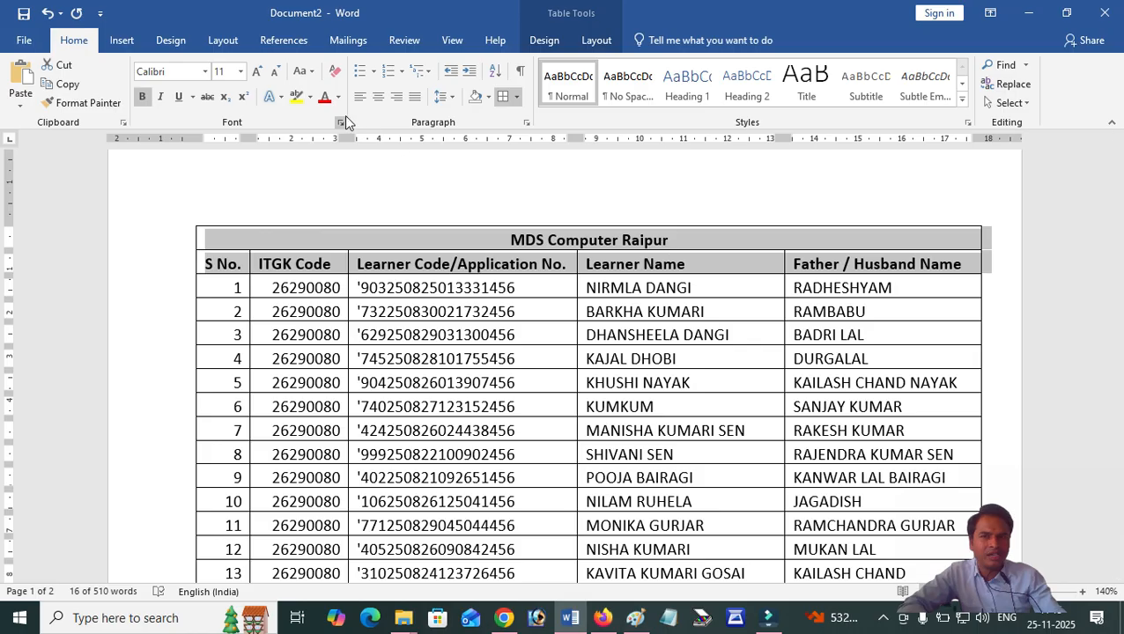
left_click(490, 100)
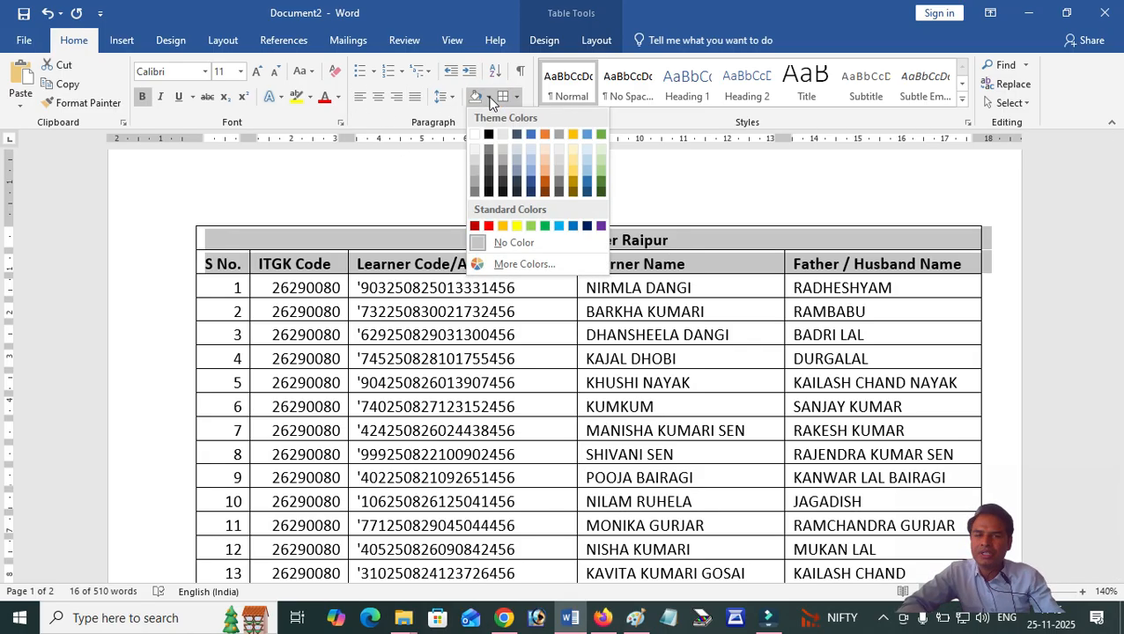
left_click(514, 224)
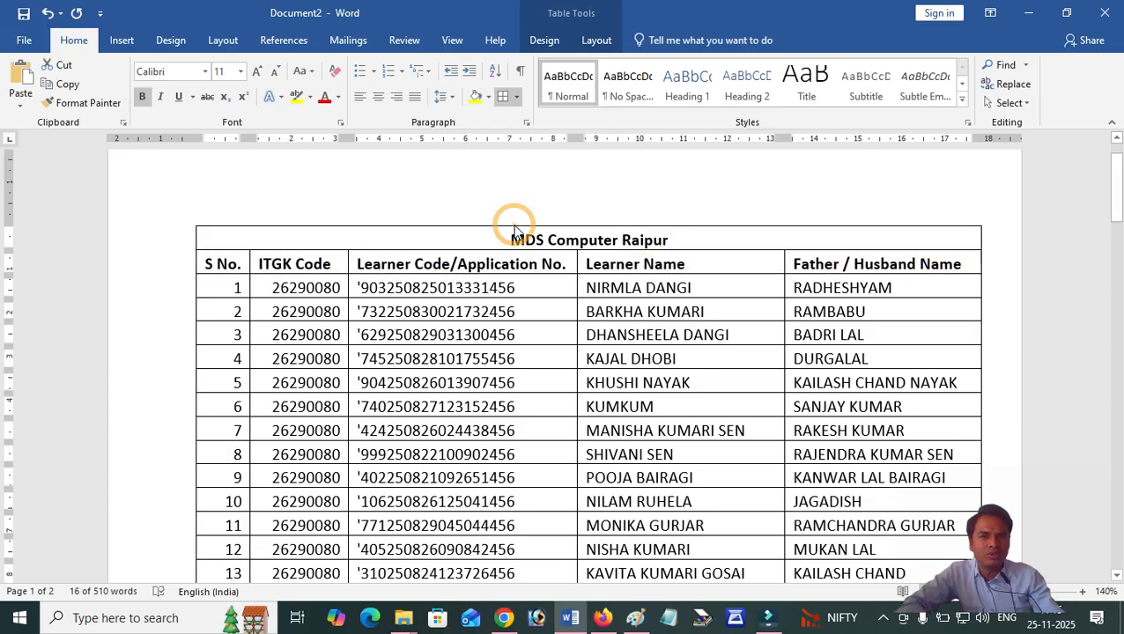
left_click(694, 234)
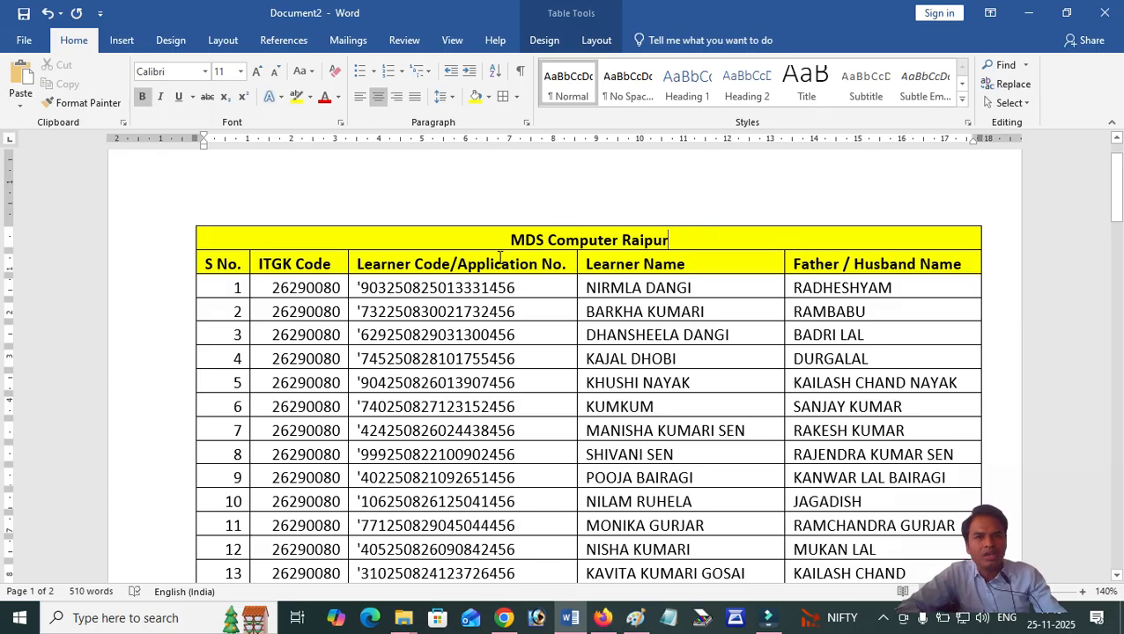
Step: Examine the table rows at the end of the first page and the start of the second for column headings
scroll(499, 257, "down", 10)
scroll(520, 303, "down", 8)
scroll(457, 269, "up", 4)
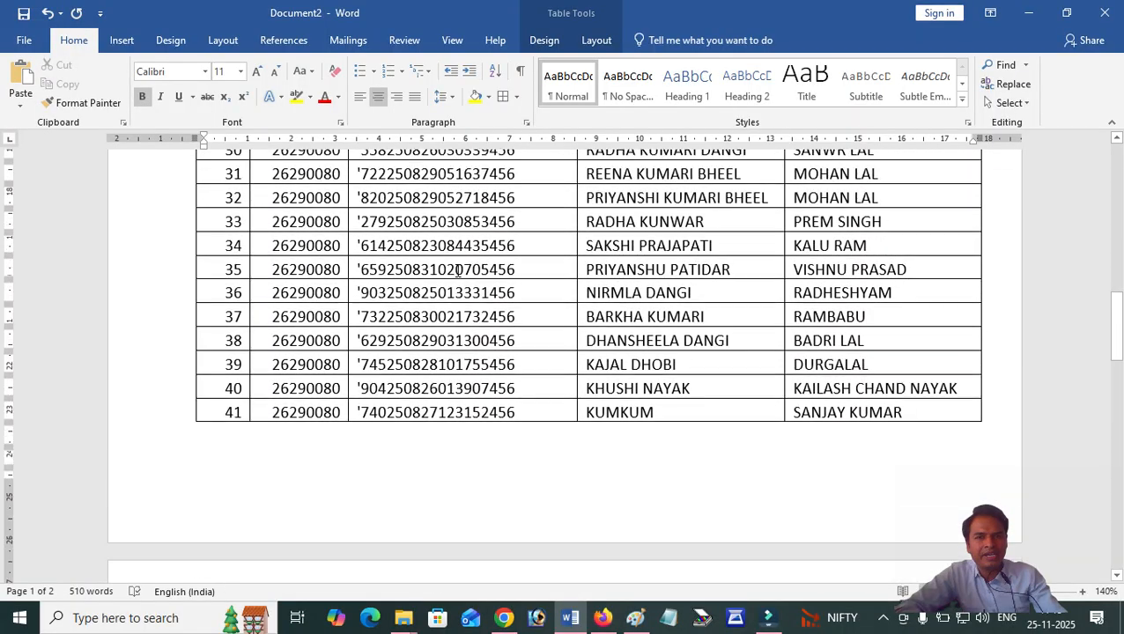
scroll(457, 269, "up", 1)
left_click(226, 292)
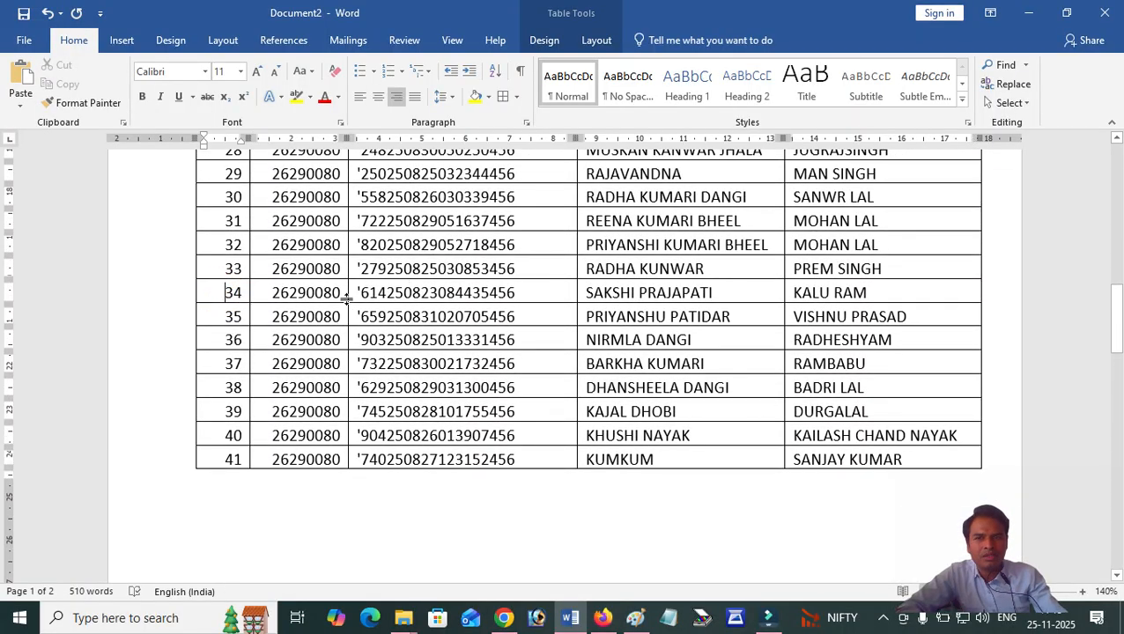
left_click(339, 291)
left_click(511, 292)
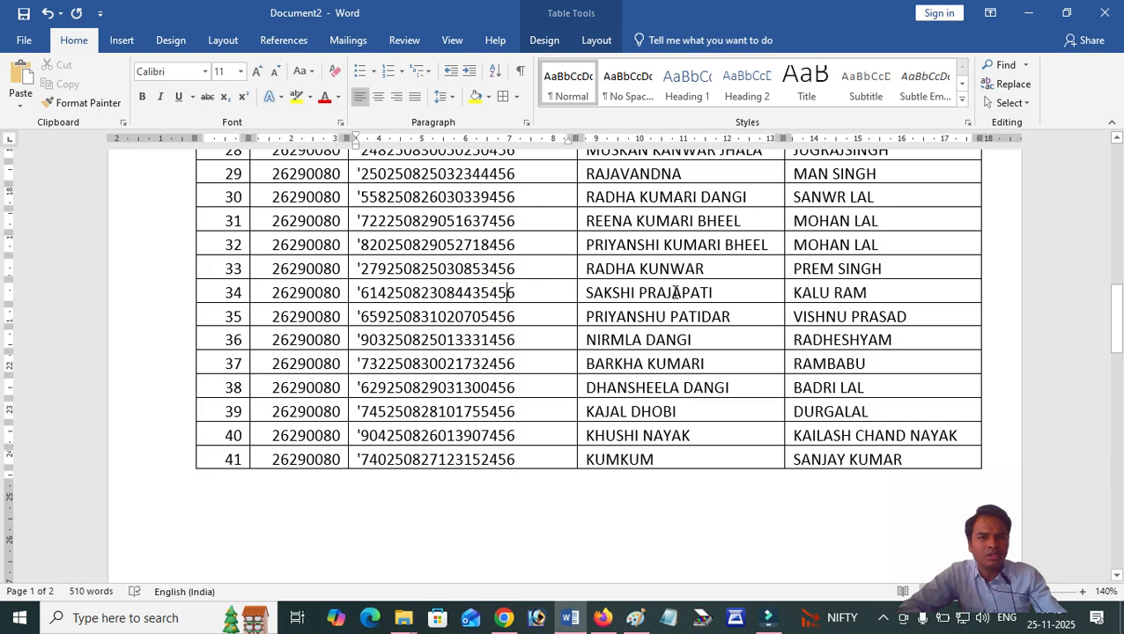
left_click(675, 292)
left_click(878, 293)
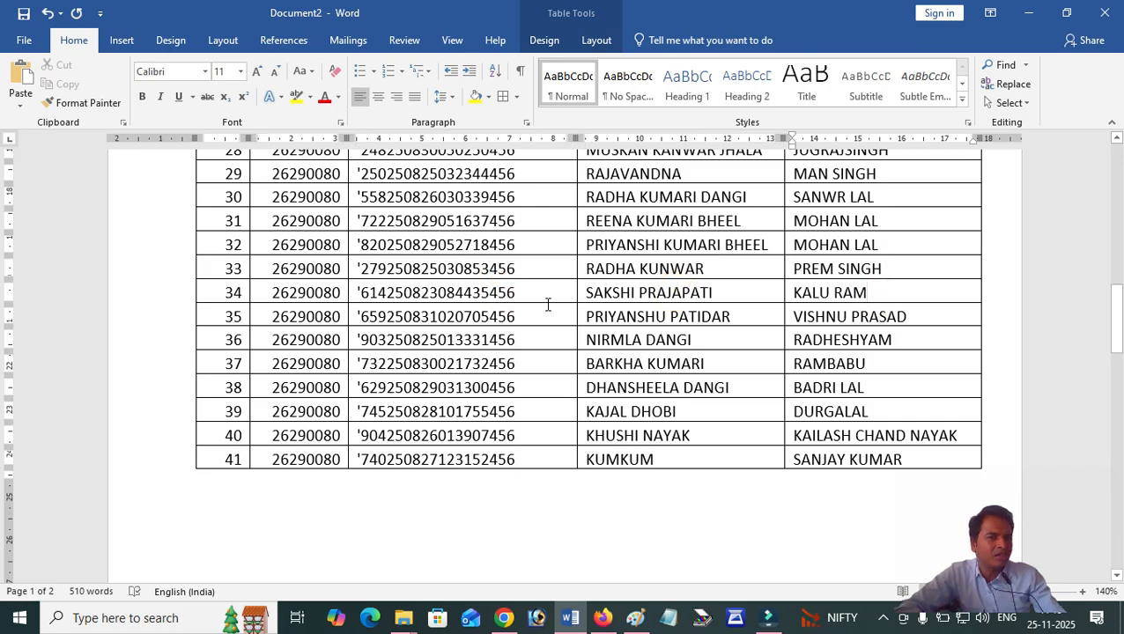
scroll(549, 306, "down", 6)
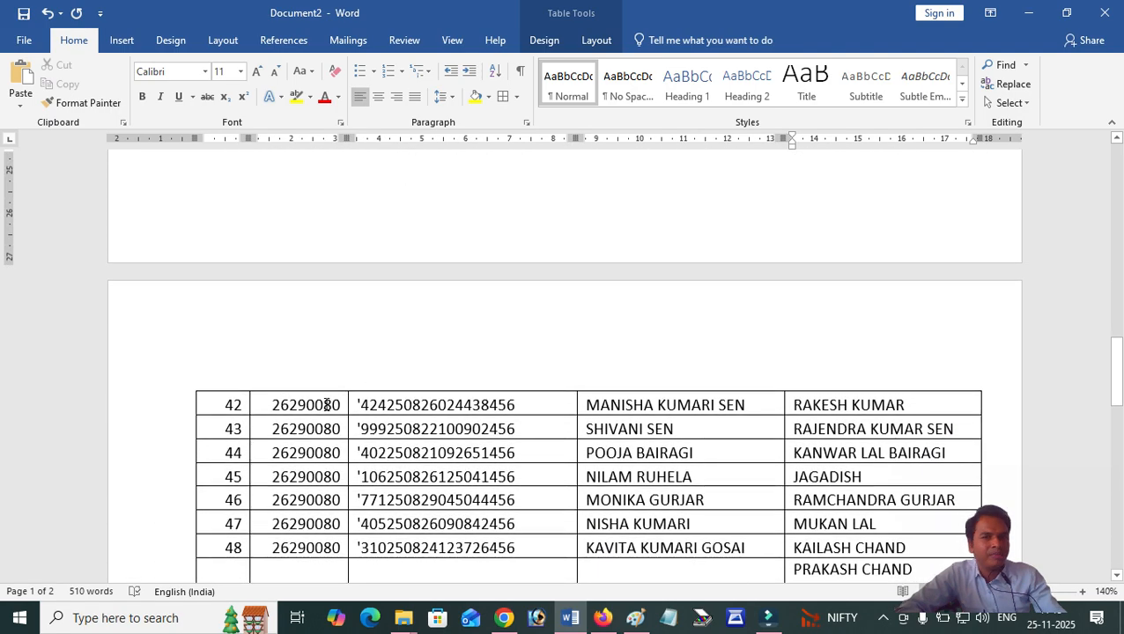
left_click(326, 404)
scroll(249, 335, "down", 3)
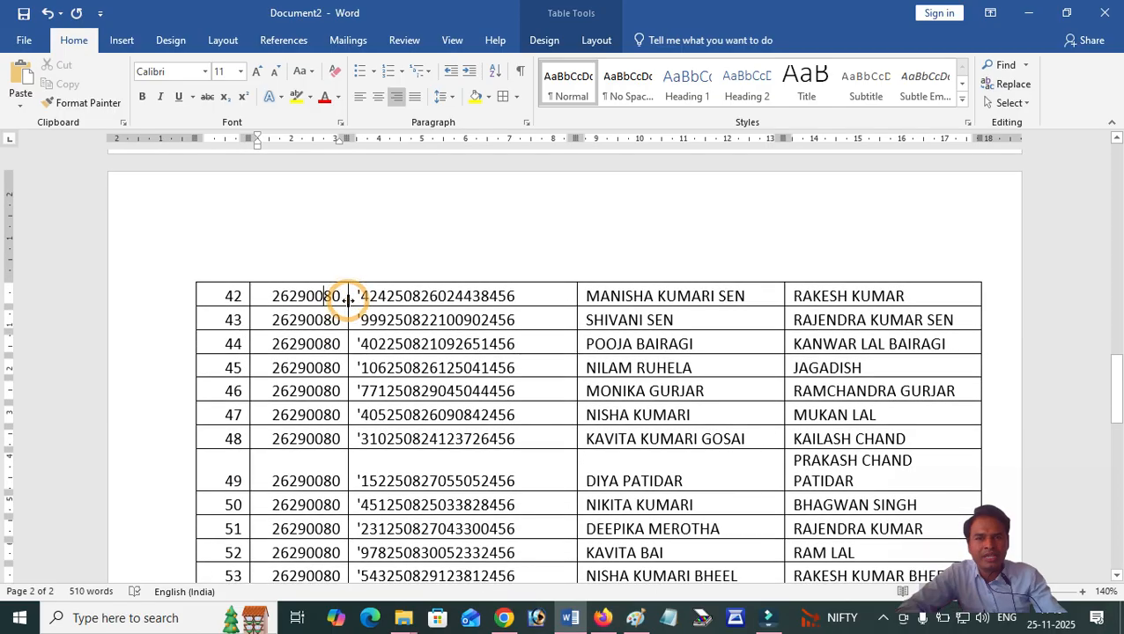
Step: Make the title row and the column heading row repeat as header rows on every page of the table
left_click(595, 42)
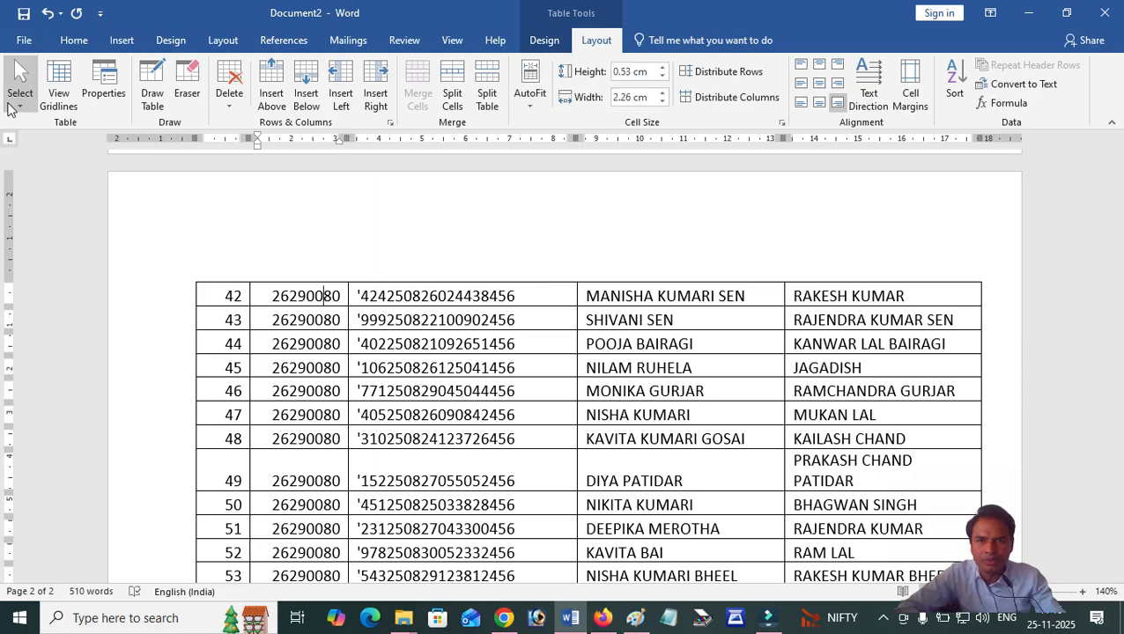
left_click(547, 42)
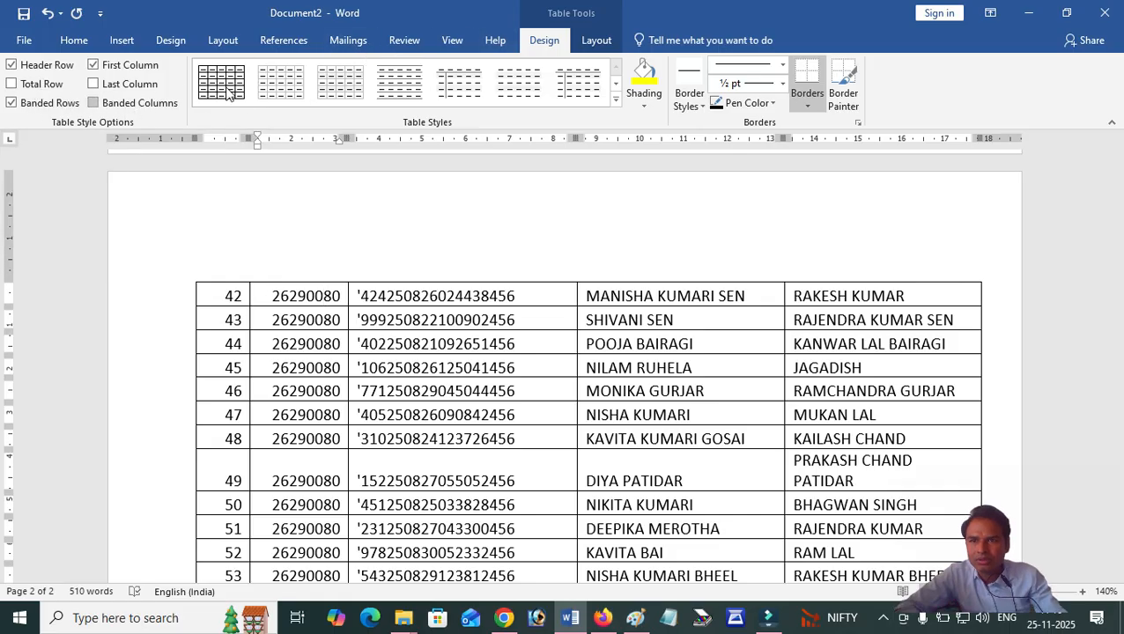
left_click(594, 44)
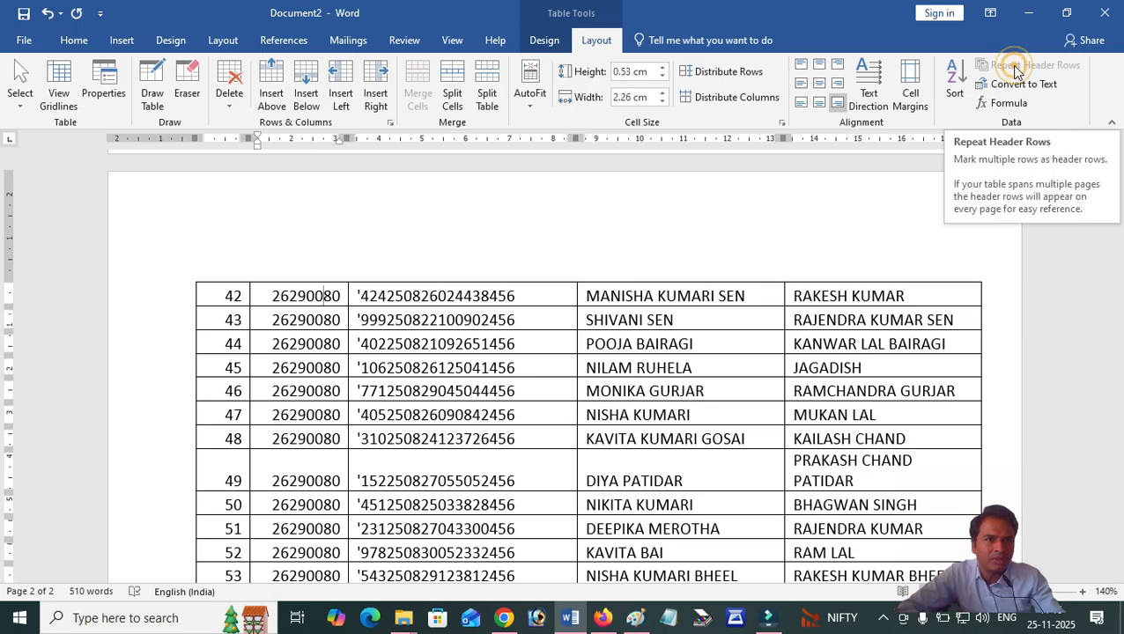
scroll(525, 271, "up", 15)
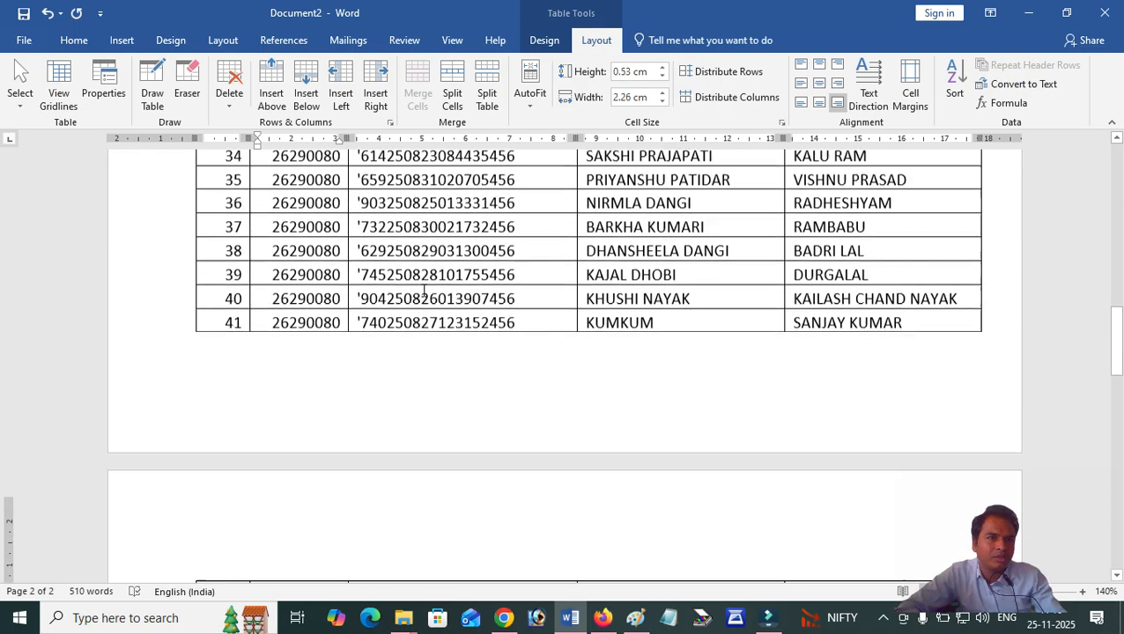
left_click_drag(168, 292, 358, 324)
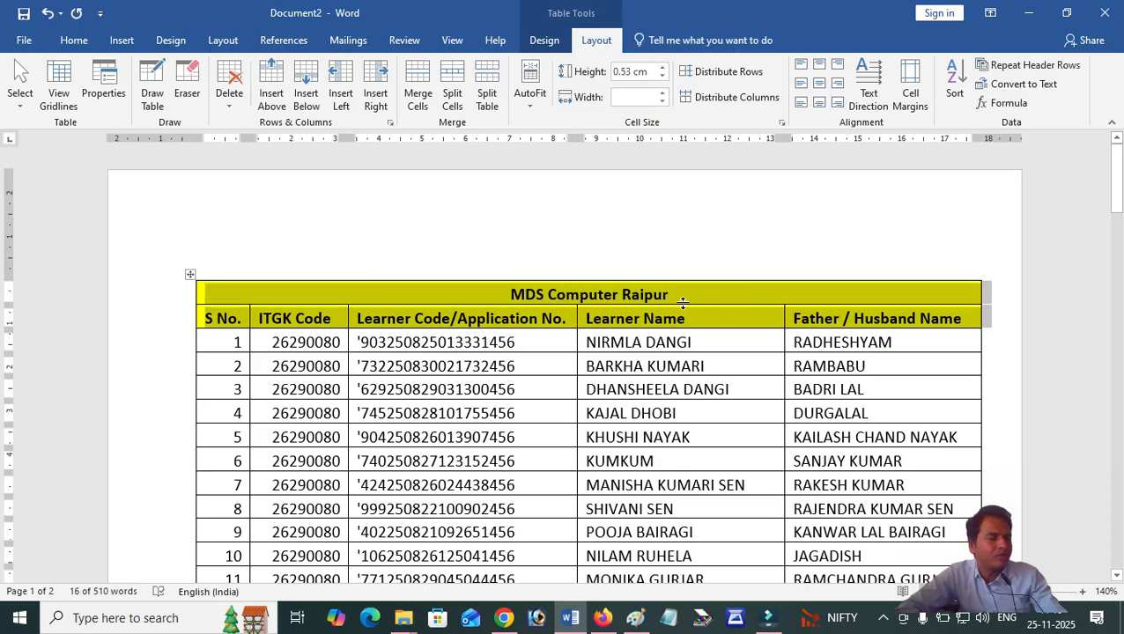
scroll(686, 308, "down", 15)
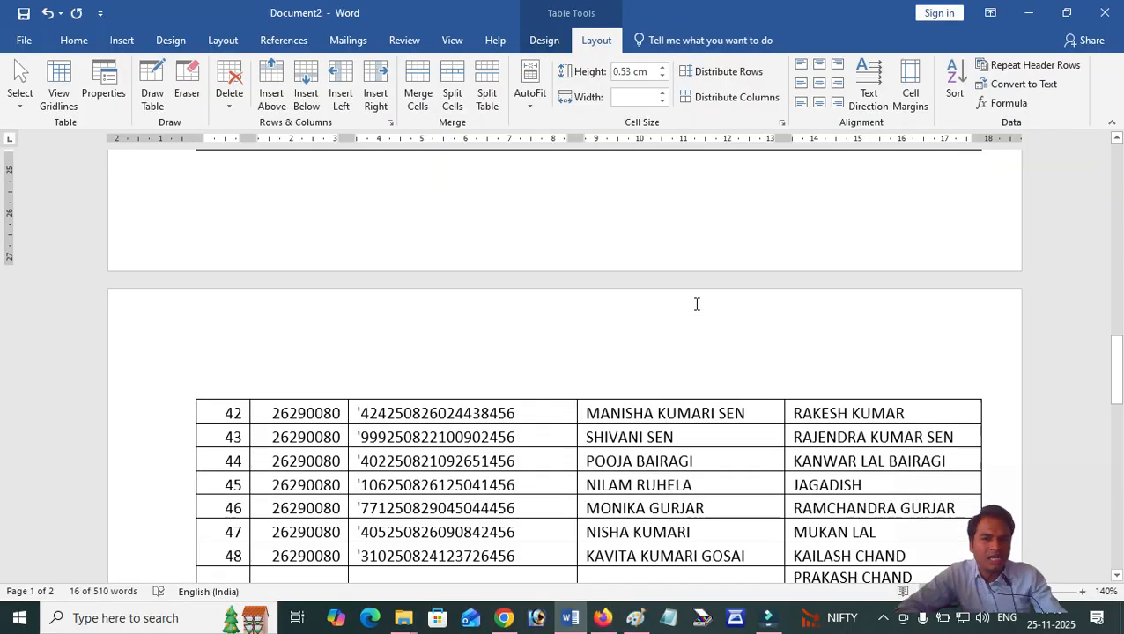
scroll(695, 304, "down", 3)
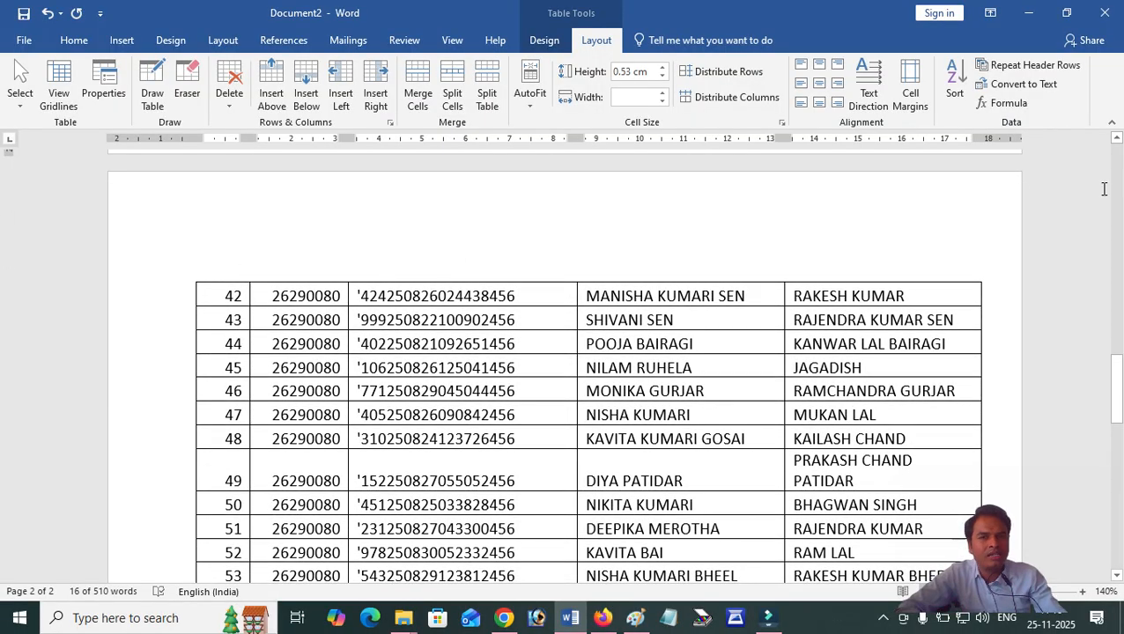
left_click(1055, 67)
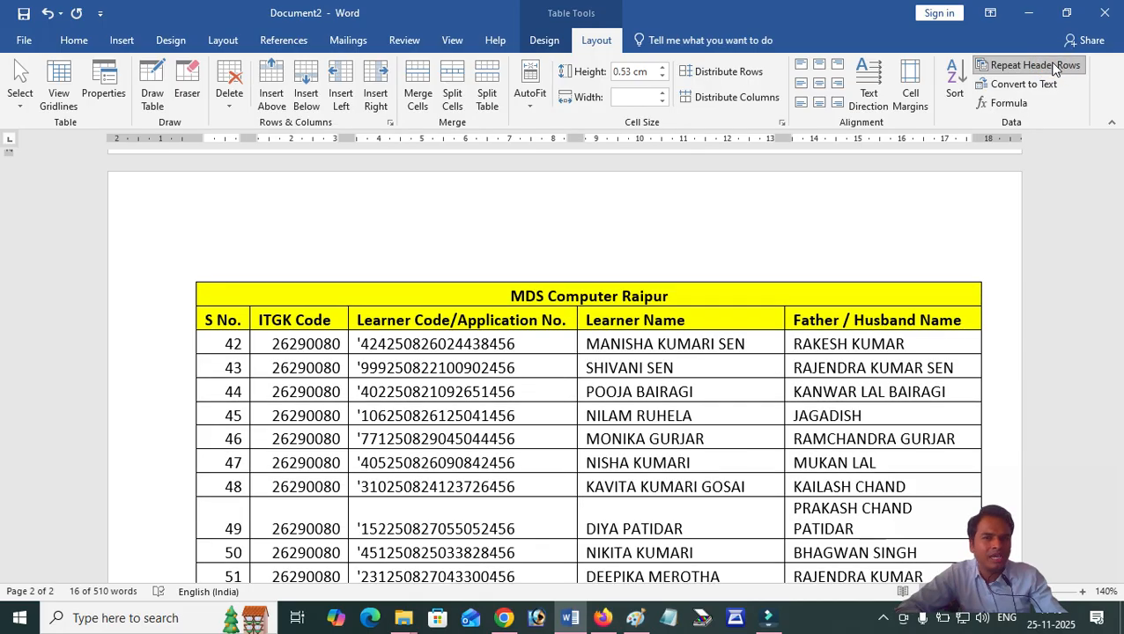
left_click(768, 300)
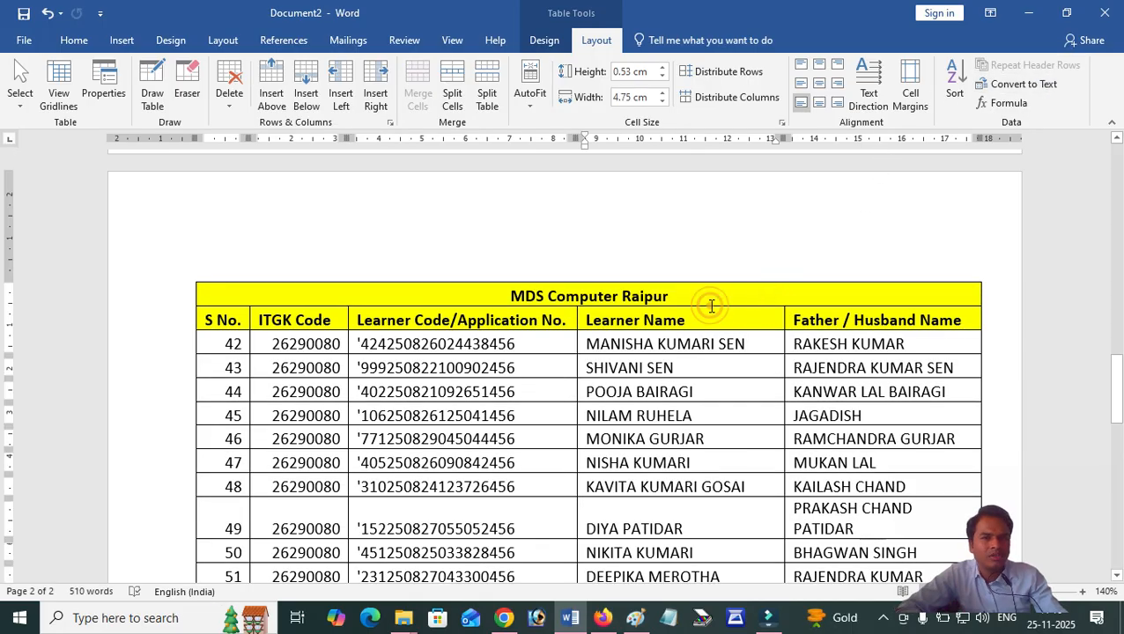
scroll(712, 306, "up", 6)
scroll(707, 324, "down", 5)
Step: Add empty rows after row 70 until the table continues onto a third page with six empty rows there
scroll(707, 324, "down", 12)
scroll(572, 343, "down", 3)
scroll(449, 303, "up", 3)
left_click(933, 255)
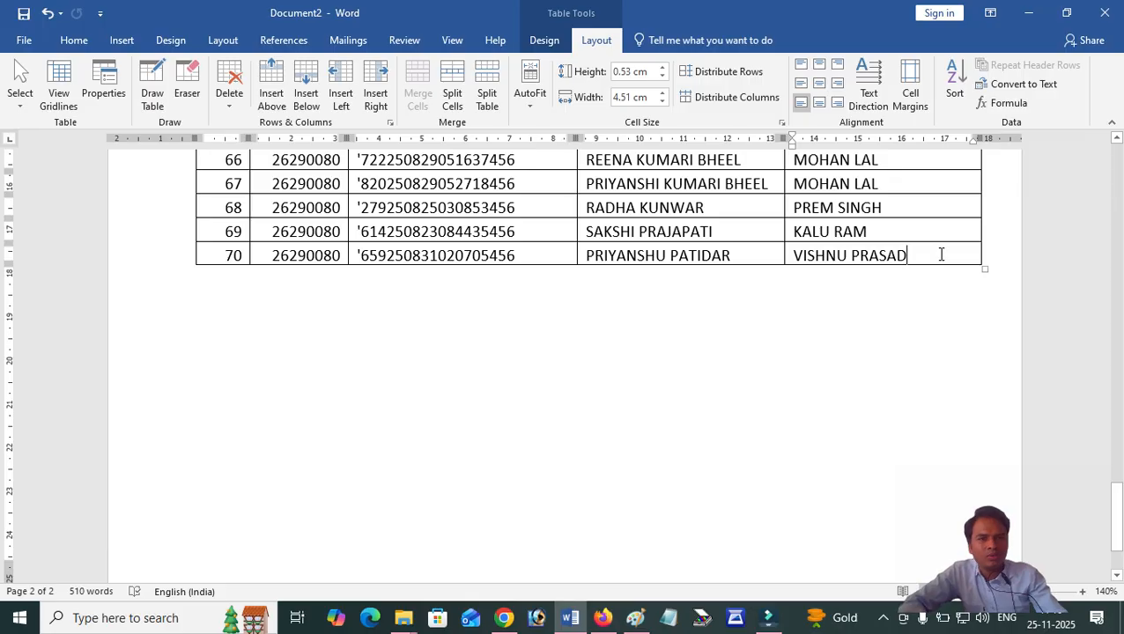
key("Tab")
key("Tab")
key("Tab")
key("Tab")
key("Tab")
key("Tab")
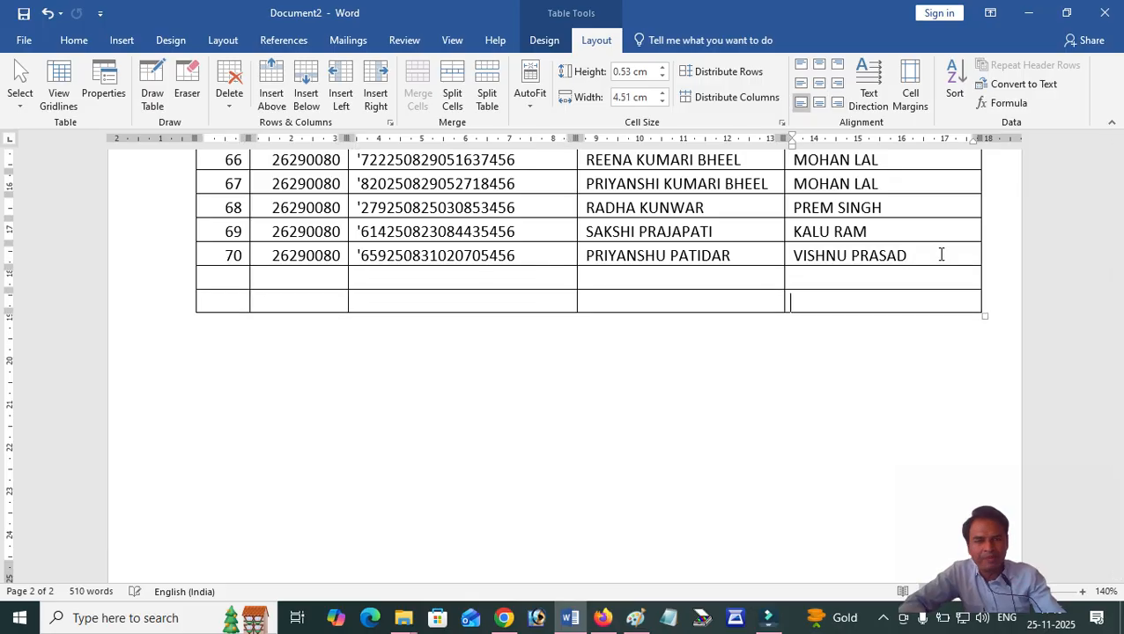
key("Tab")
key("Tab")
key("Tab")
key("Tab")
key("Tab")
key("Tab")
key("Tab")
key("Tab")
key("Tab")
key("Tab")
key("Tab")
key("Tab")
key("Tab")
key("Tab")
key("Tab")
key("Tab")
key("Tab")
key("Tab")
key("Tab")
key("Tab")
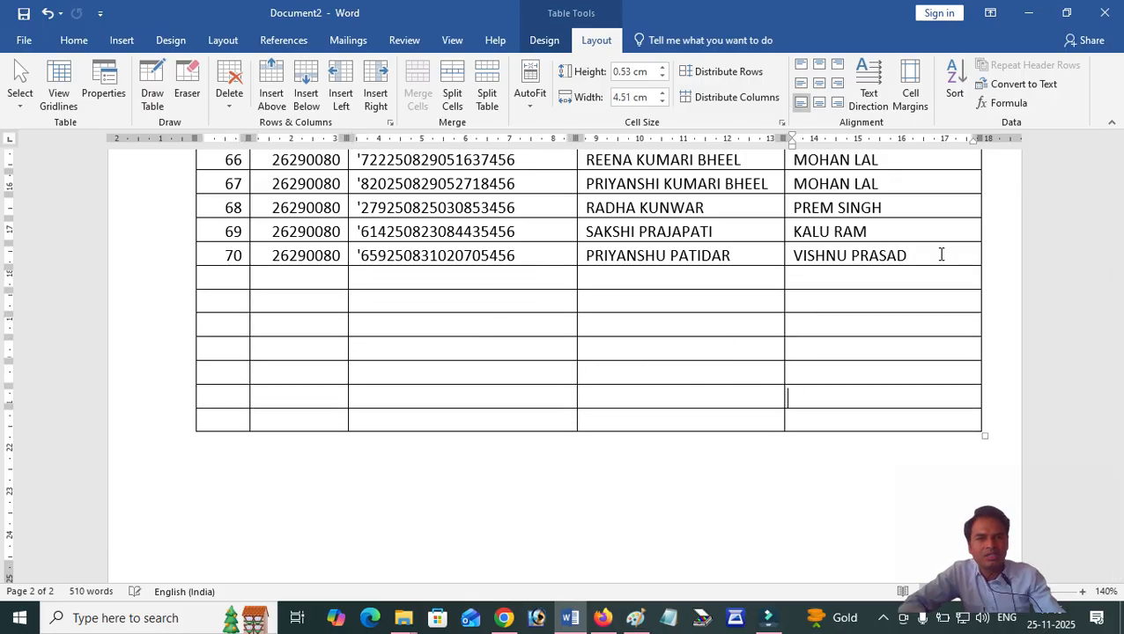
key("Tab")
key("Tab")
key("Tab")
key("Tab")
key("Tab")
key("Tab")
key("Tab")
key("Tab")
key("Tab")
key("Tab")
key("Tab")
key("Tab")
key("Tab")
key("Tab")
key("Tab")
key("Tab")
key("Tab")
key("Tab")
key("Tab")
key("Tab")
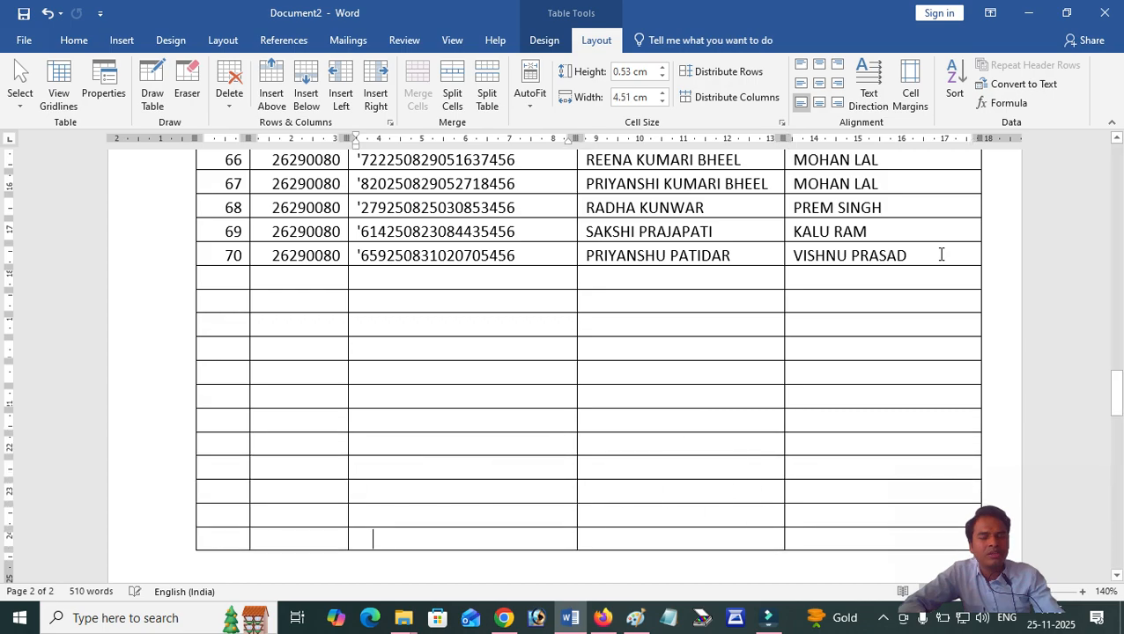
key("Tab")
key("Tab")
key("Tab")
key("Tab")
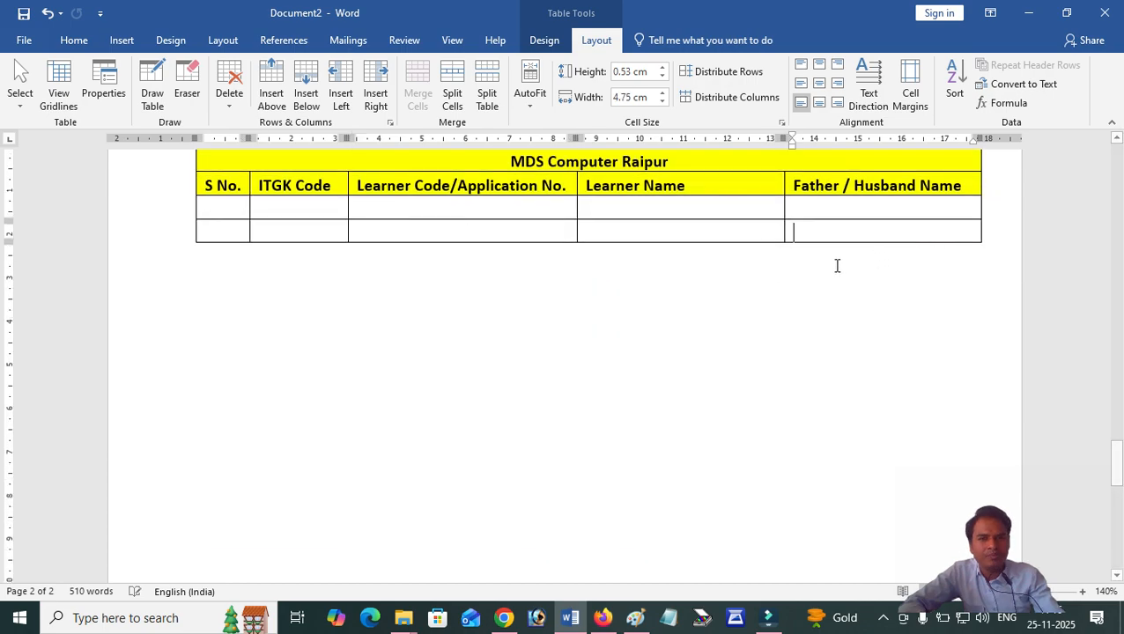
key("Tab")
key("Tab")
key("Tab")
key("Tab")
key("Tab")
key("Tab")
key("Tab")
key("Tab")
key("Tab")
key("Tab")
key("Tab")
key("Tab")
key("Tab")
key("Tab")
key("Tab")
key("Tab")
key("Tab")
key("Tab")
key("Tab")
key("Tab")
scroll(697, 286, "up", 2)
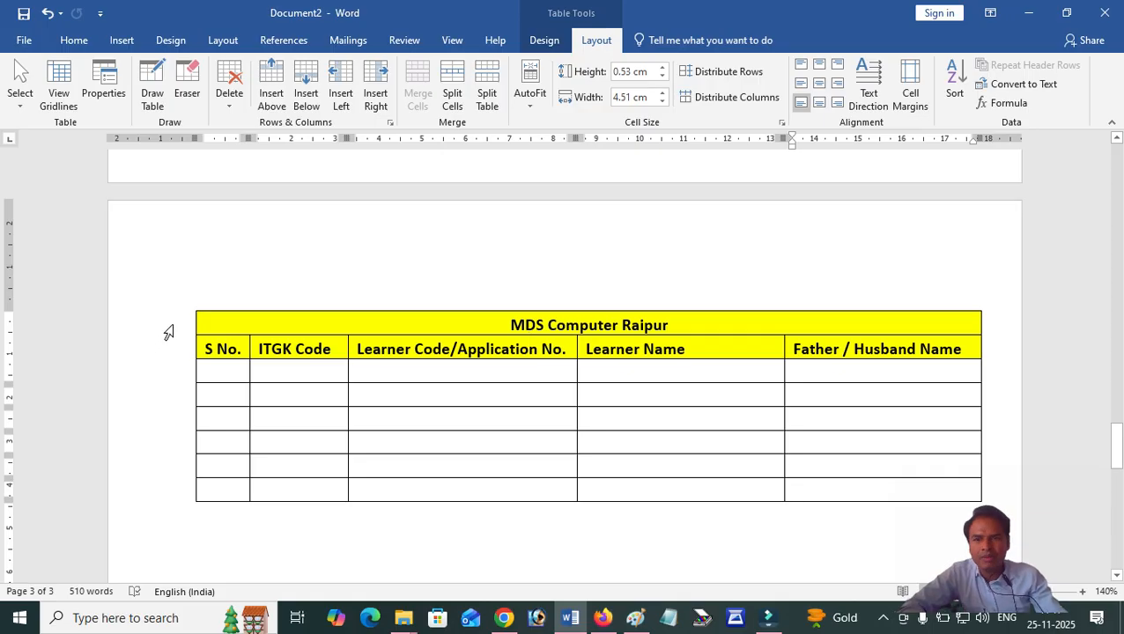
Step: Turn off header row repetition for the yellow title and column heading rows at the table's start
scroll(293, 324, "up", 1)
scroll(293, 324, "up", 20)
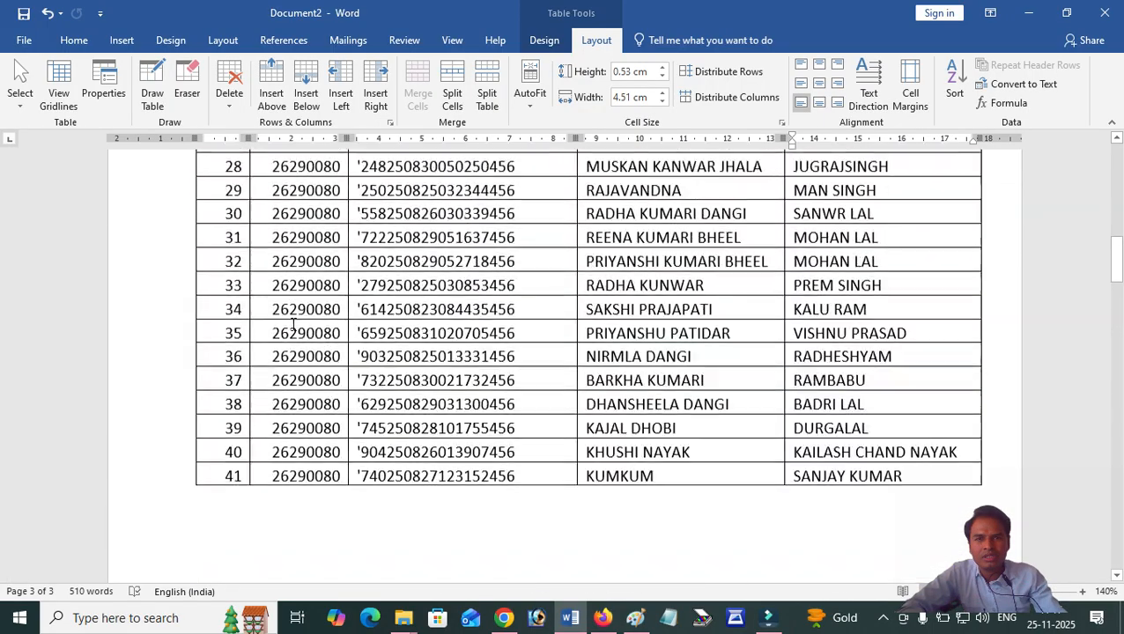
scroll(294, 324, "up", 2)
left_click_drag(173, 296, 173, 328)
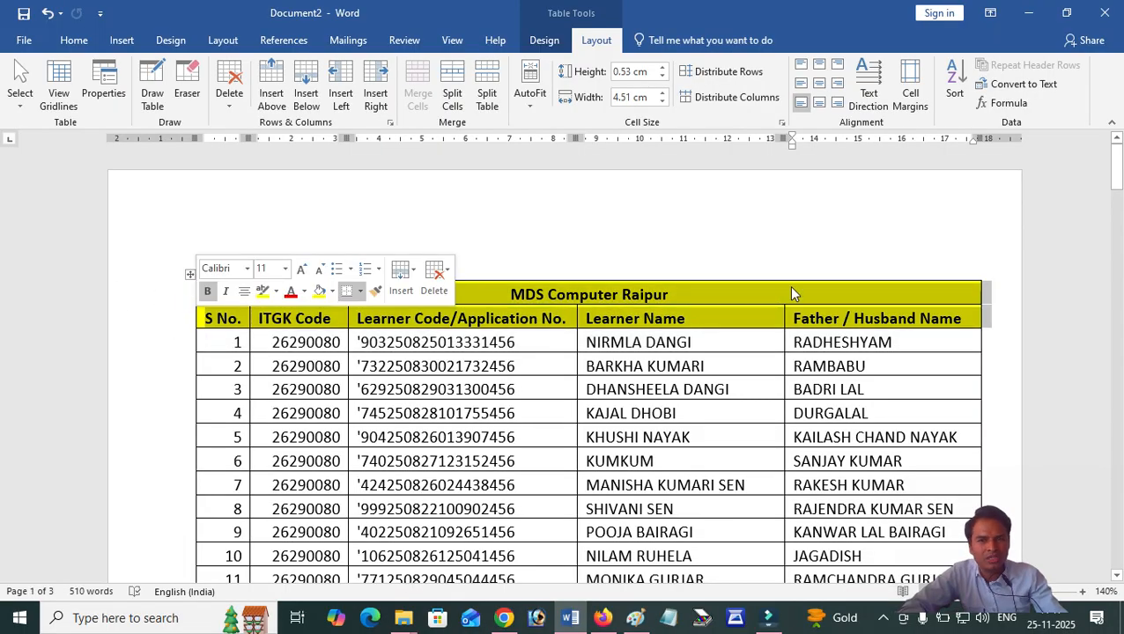
left_click(1062, 70)
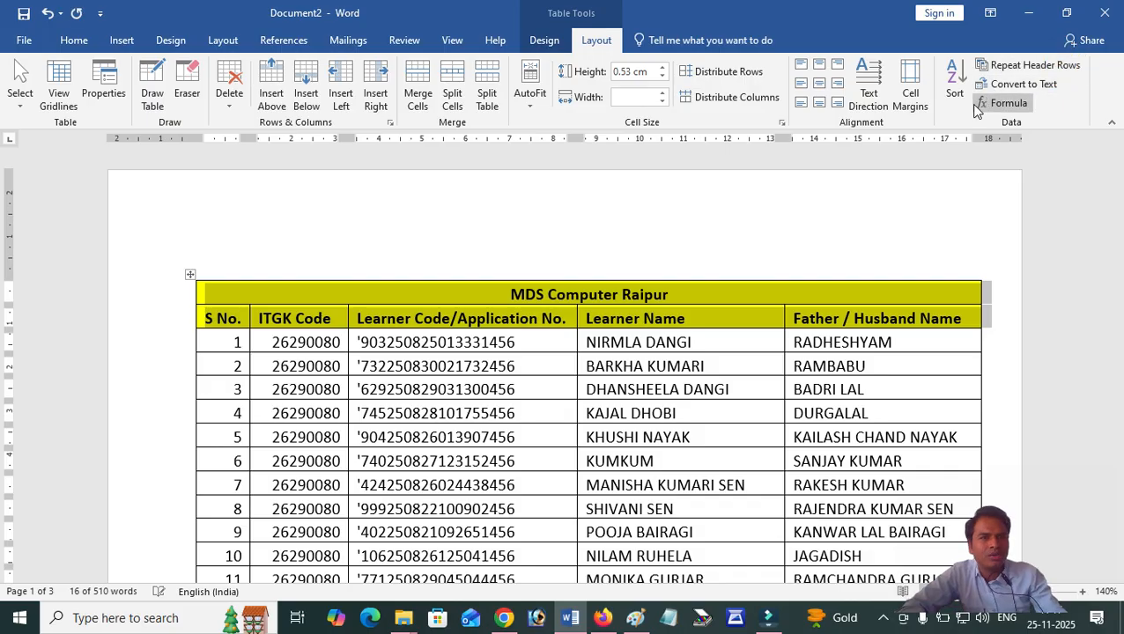
Step: Turn header row repetition back on for the two yellow rows and check the start of the second page
left_click(1003, 65)
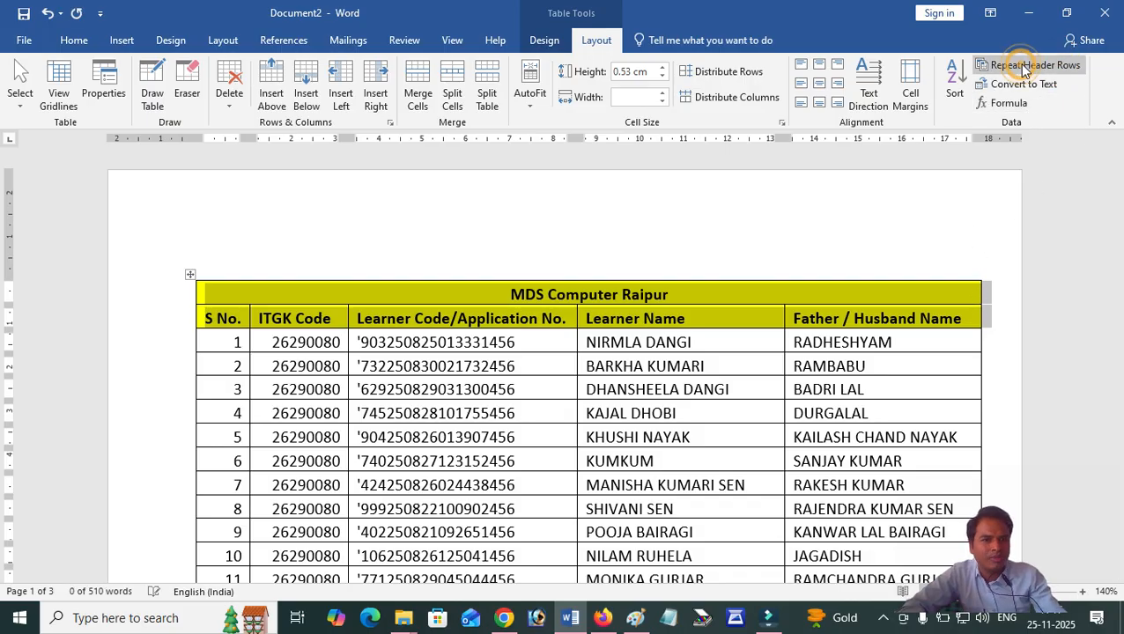
scroll(920, 293, "down", 3)
left_click(919, 293)
scroll(919, 294, "down", 15)
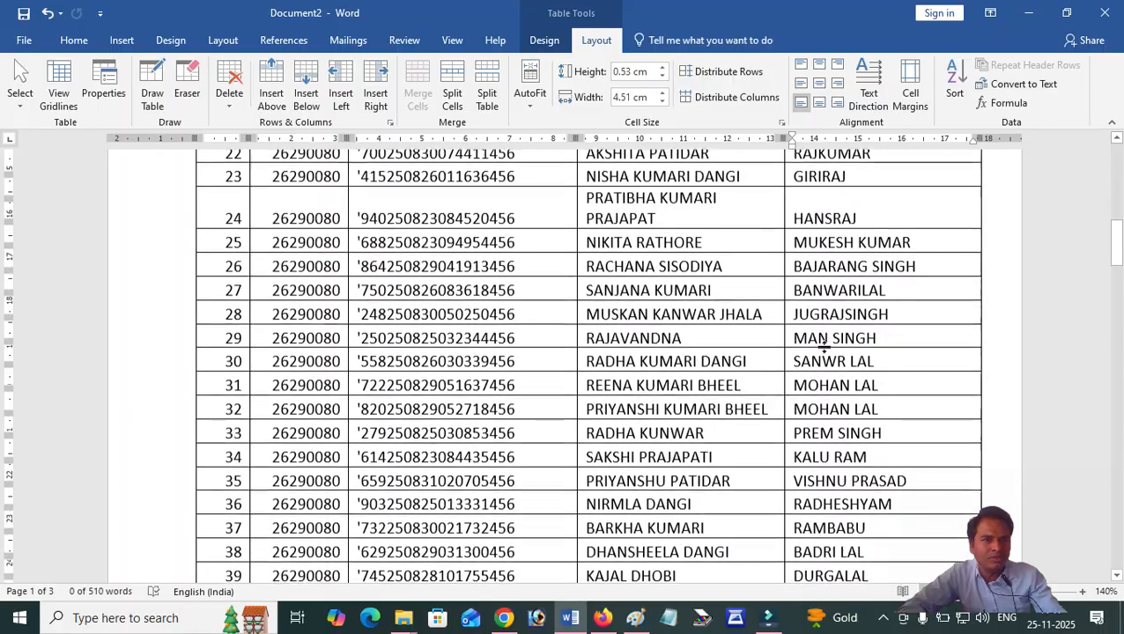
scroll(761, 333, "up", 15)
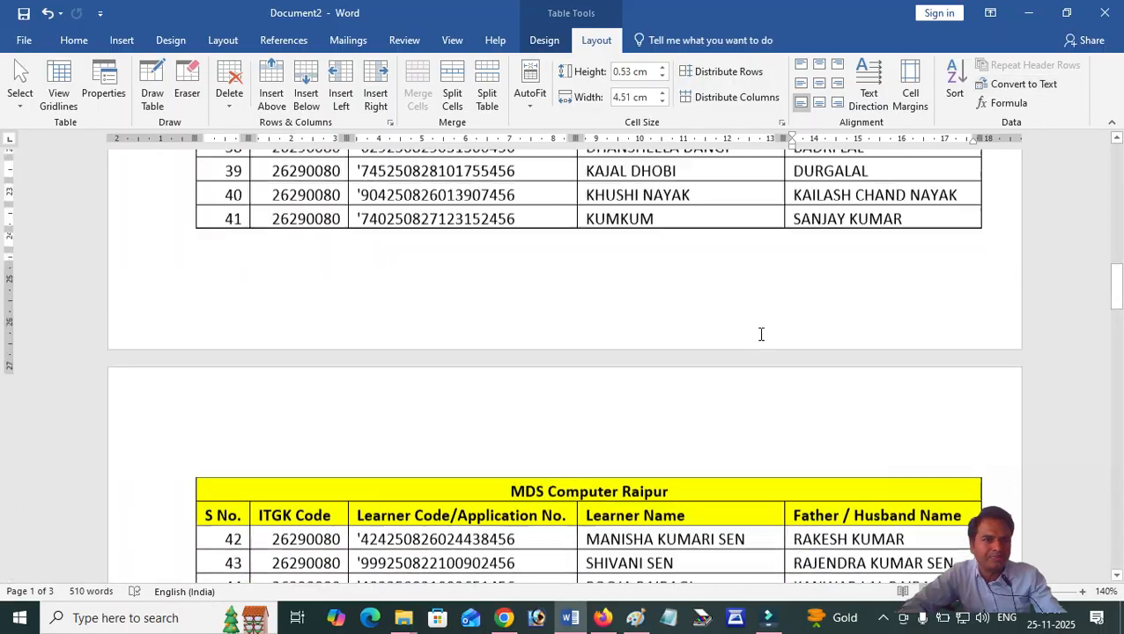
scroll(614, 331, "up", 5)
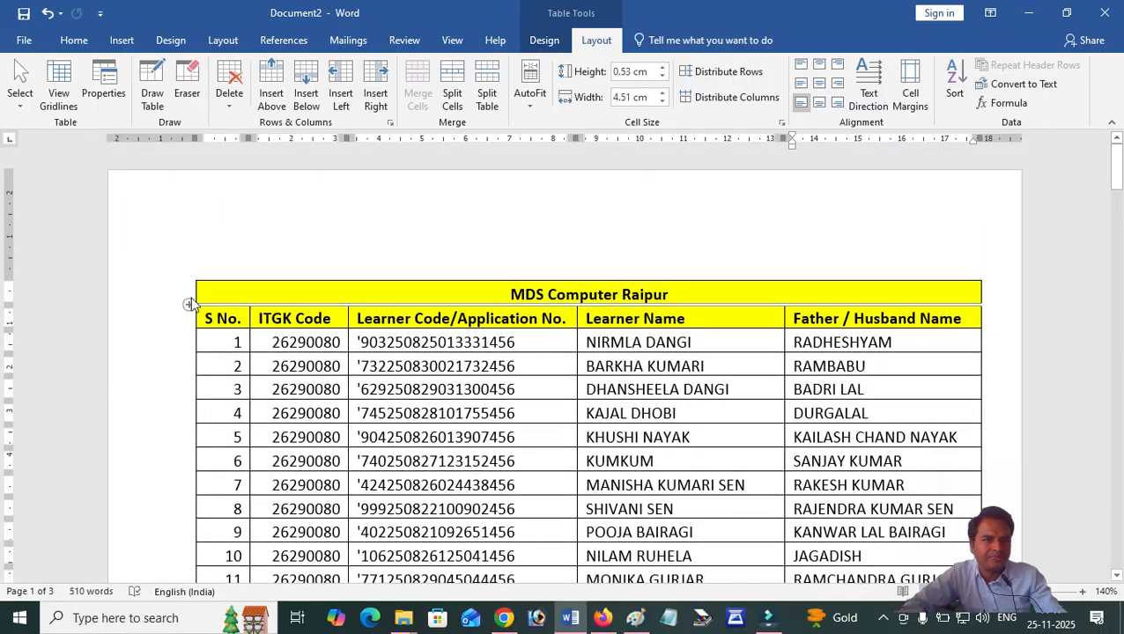
Step: Select the title and column heading rows again, switch off Repeat Header Rows, and check the second page's first rows
left_click_drag(181, 297, 533, 303)
left_click(1028, 65)
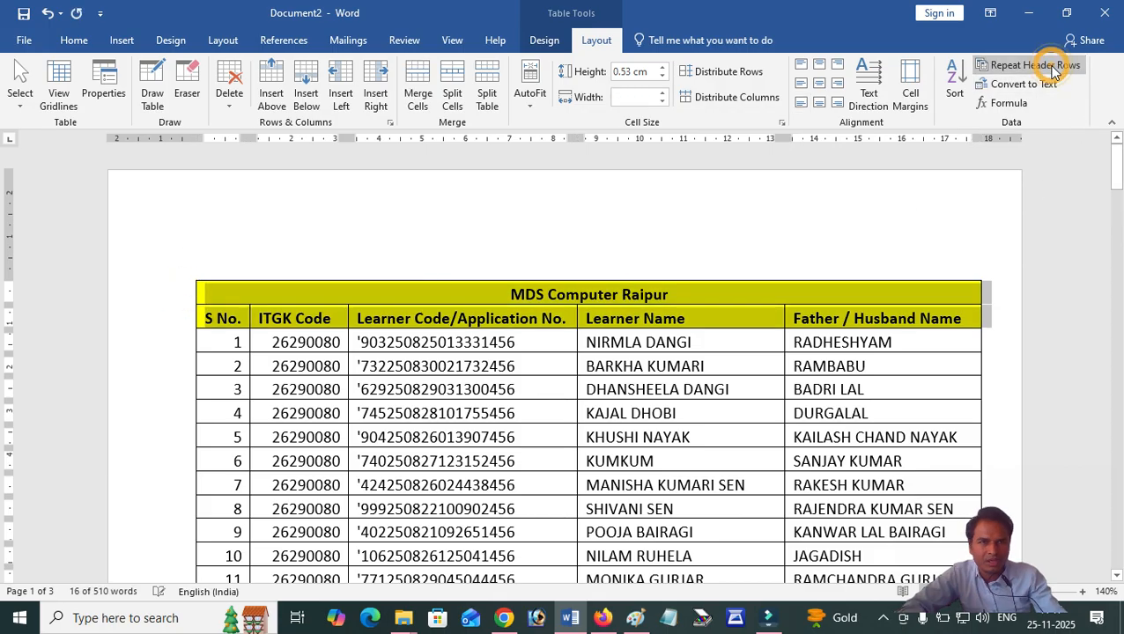
scroll(885, 409, "down", 5)
scroll(885, 409, "down", 10)
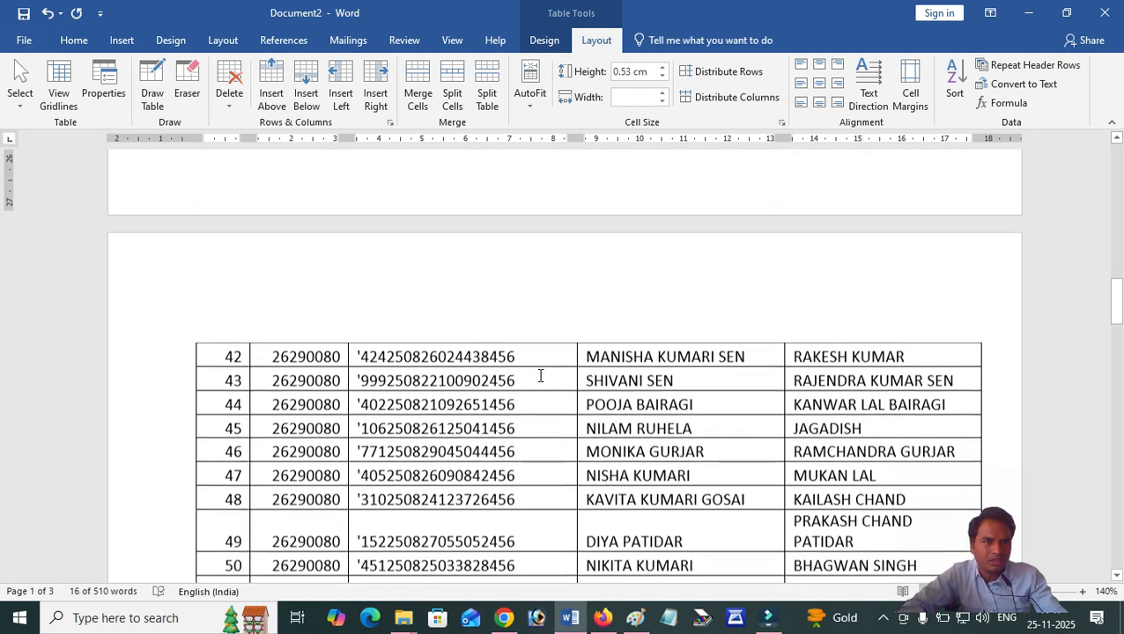
left_click(667, 301)
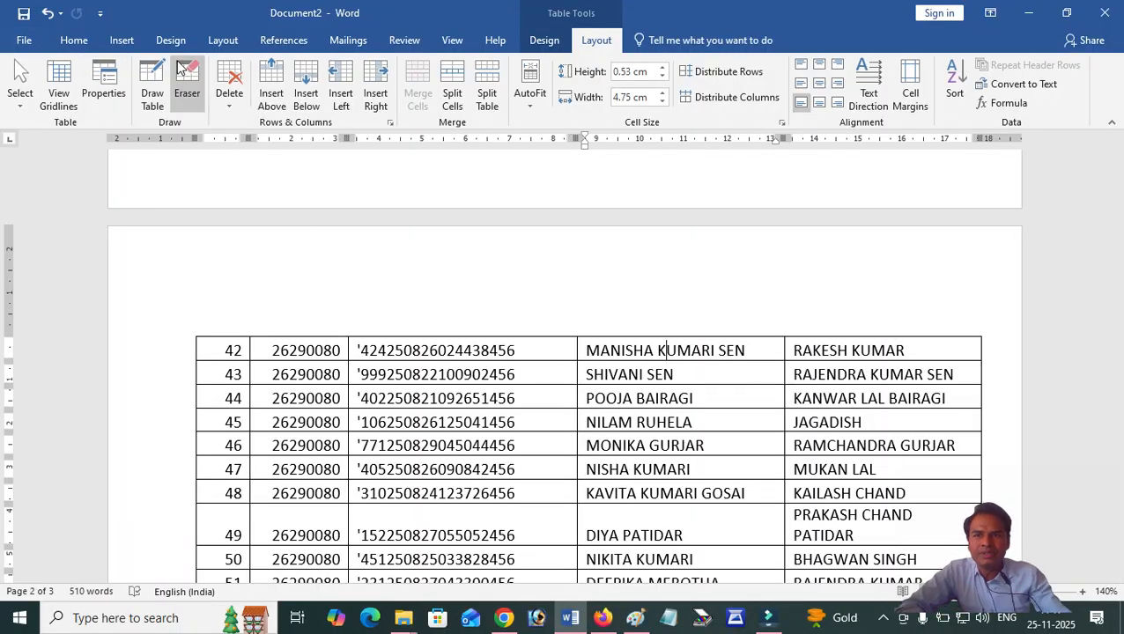
Step: Turn on table gridlines and erase the border between the first two cells of the empty row below row 70
scroll(496, 253, "down", 9)
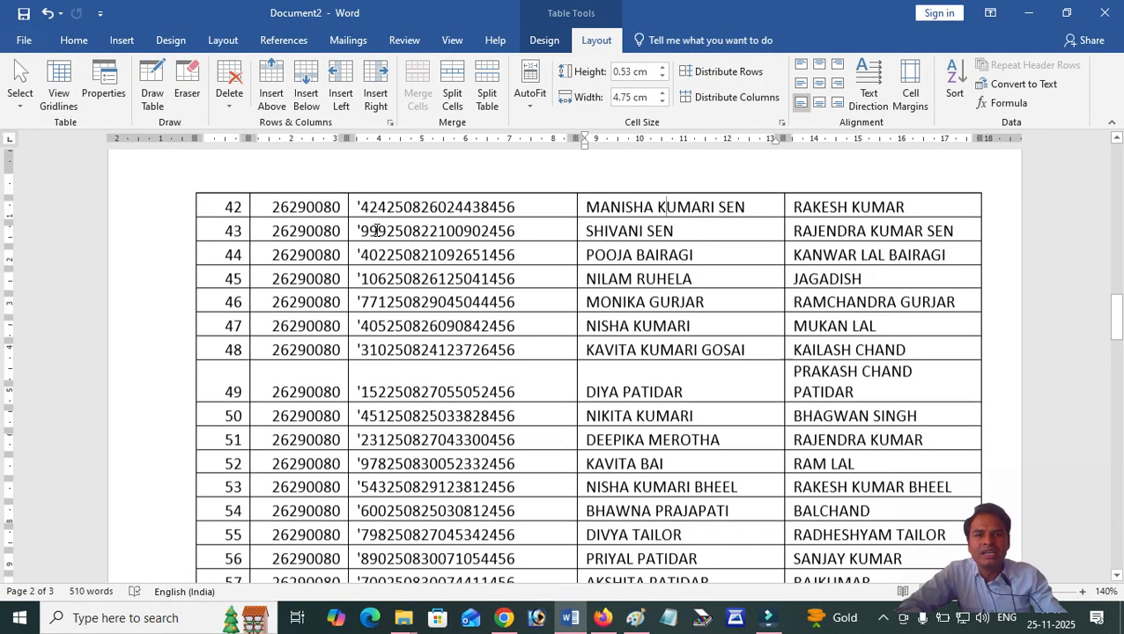
scroll(496, 253, "down", 10)
scroll(519, 266, "up", 6)
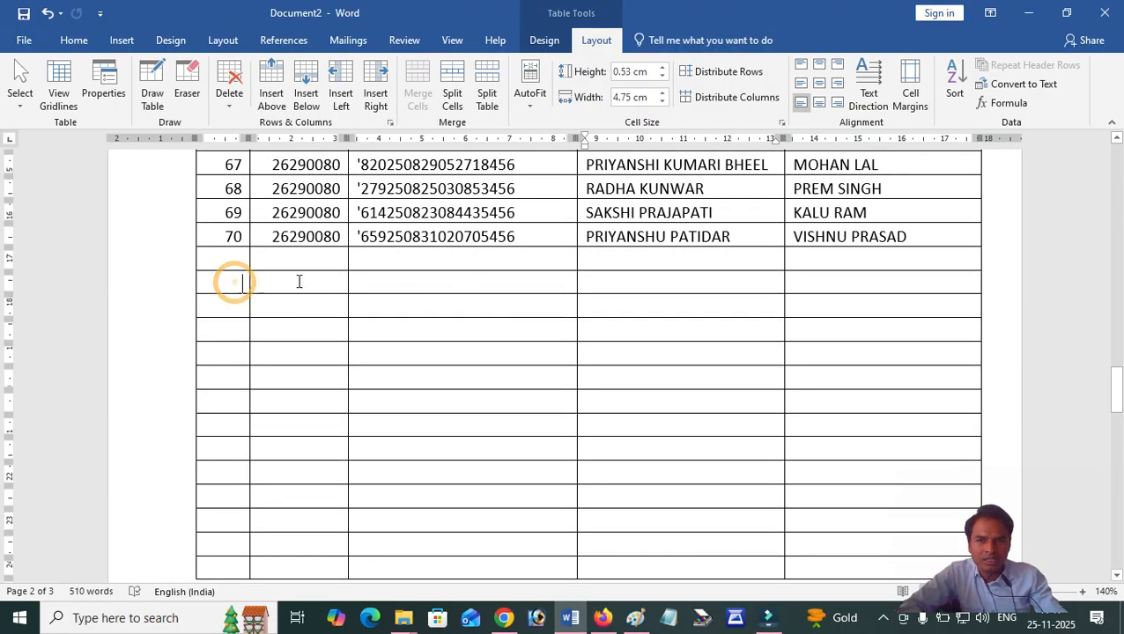
left_click_drag(233, 282, 309, 281)
left_click(388, 280)
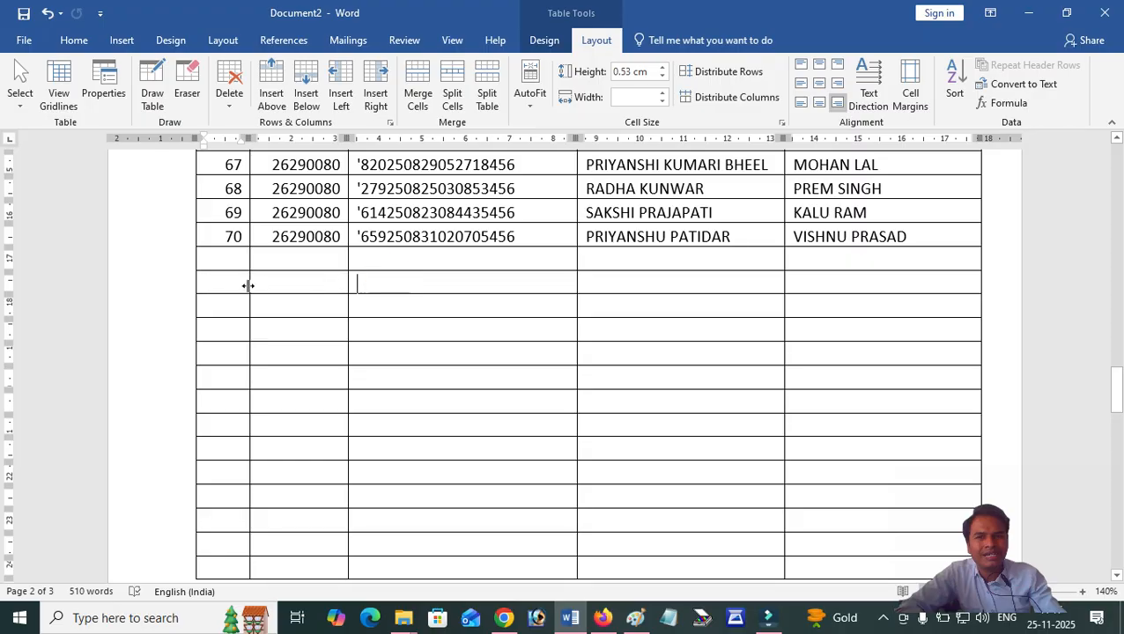
left_click(183, 84)
left_click(59, 84)
left_click_drag(229, 260, 259, 257)
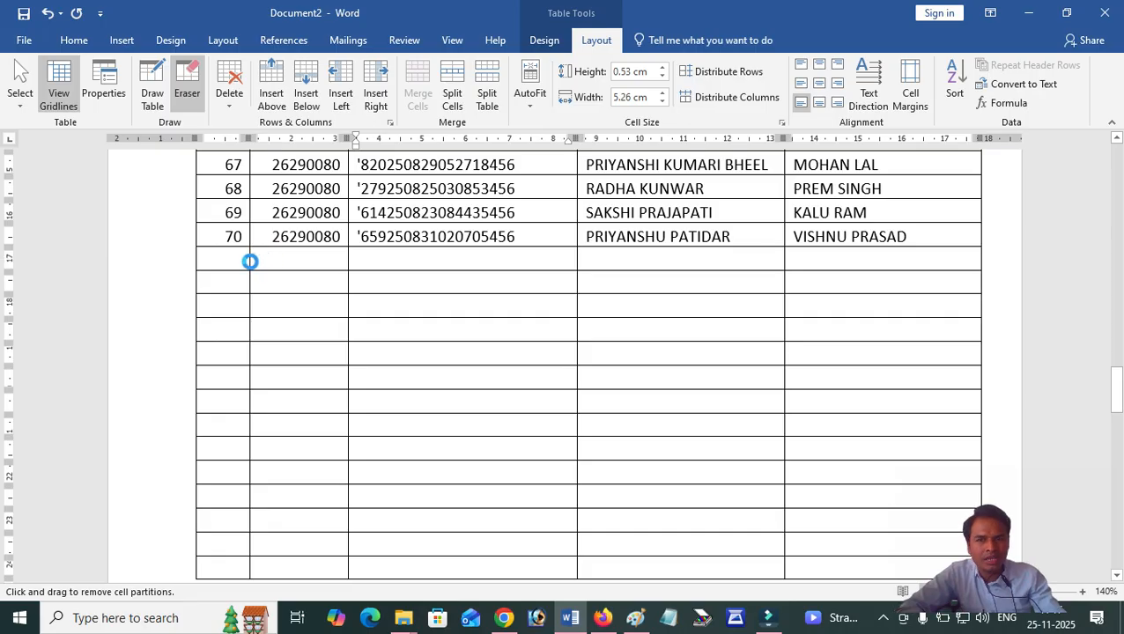
Step: Erase the borders between the third, fourth and fifth columns in the empty row directly below row 70
scroll(272, 256, "up", 20)
scroll(334, 309, "down", 12)
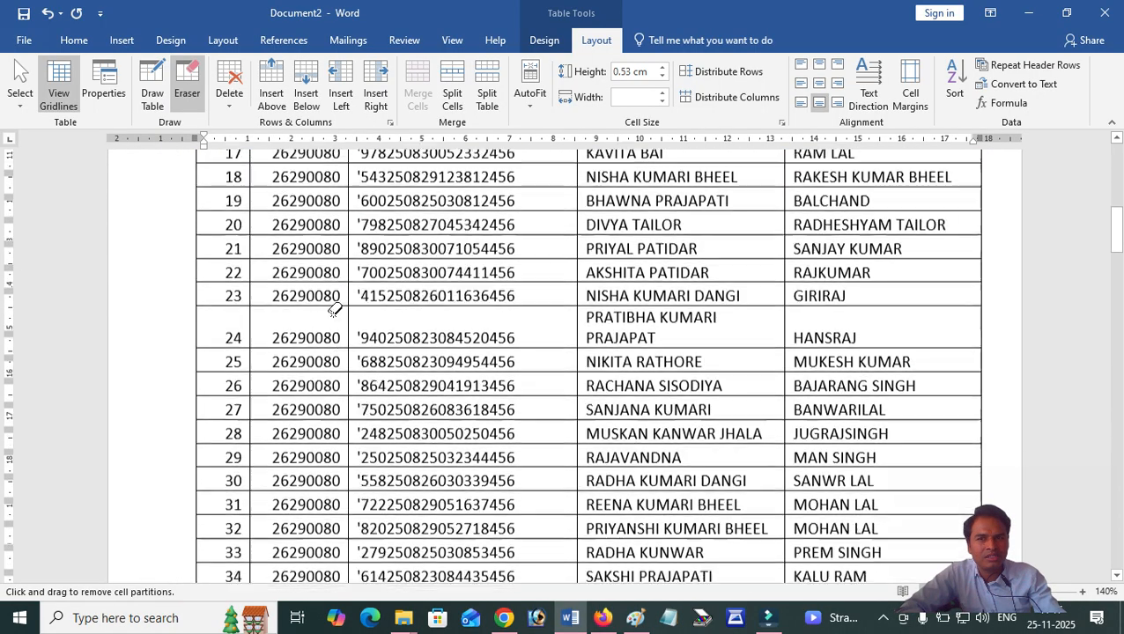
scroll(342, 324, "down", 12)
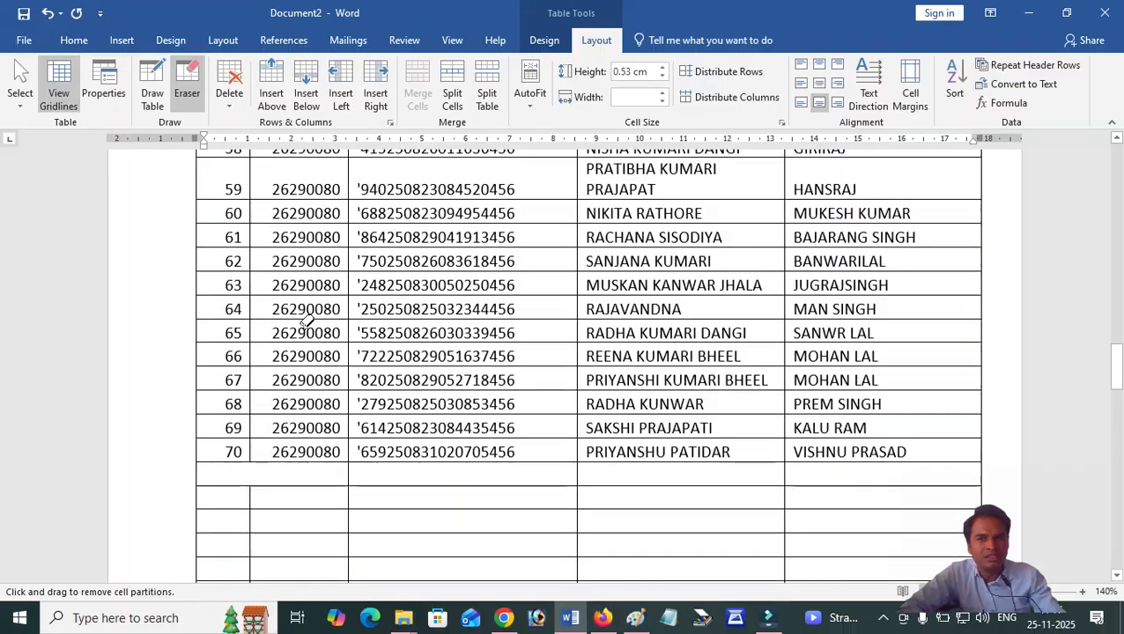
scroll(306, 333, "down", 2)
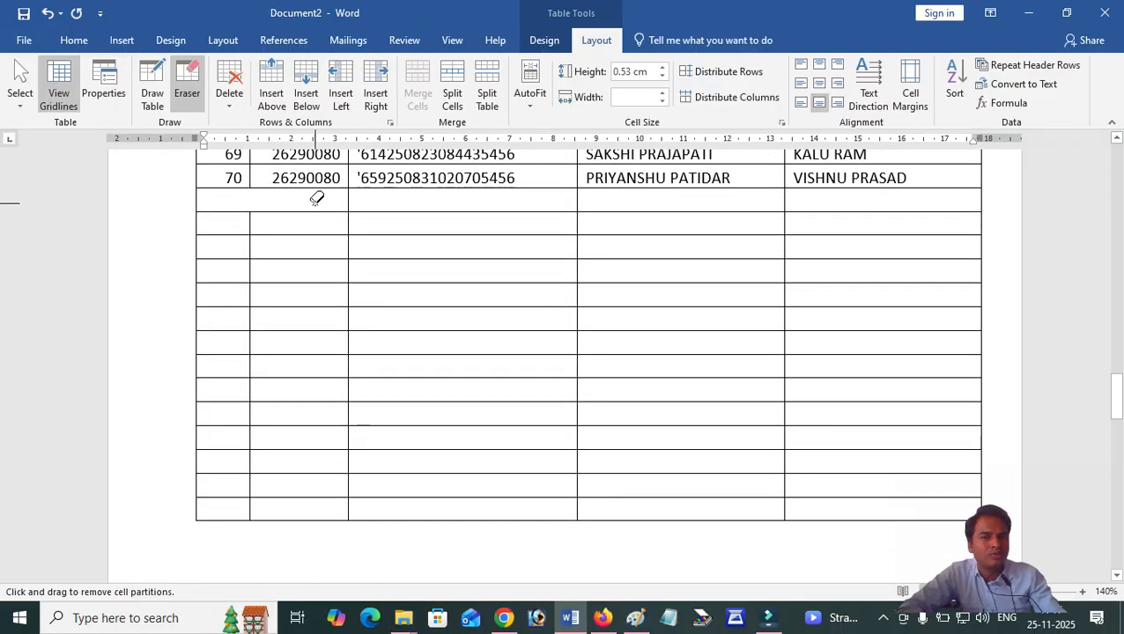
left_click_drag(328, 204, 390, 201)
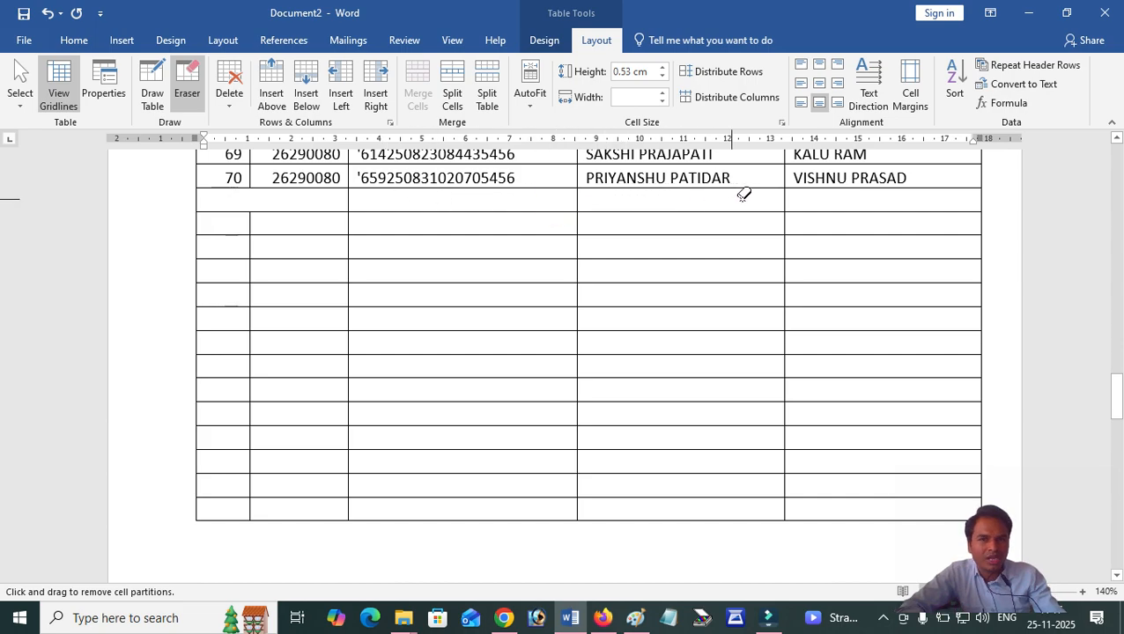
left_click_drag(811, 199, 728, 198)
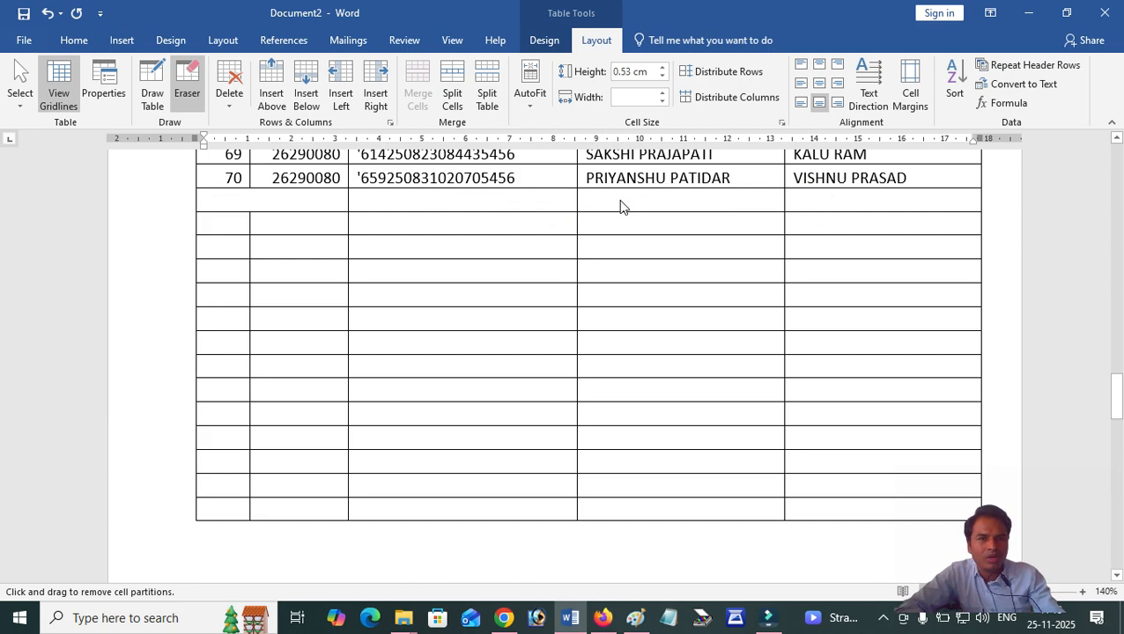
scroll(532, 195, "up", 20)
scroll(531, 297, "down", 4)
scroll(532, 297, "down", 15)
scroll(521, 343, "down", 5)
scroll(530, 332, "up", 1)
left_click_drag(628, 205, 523, 201)
Step: Erase the last remaining inner border in the row below row 70 and put the eraser away
scroll(519, 341, "down", 12)
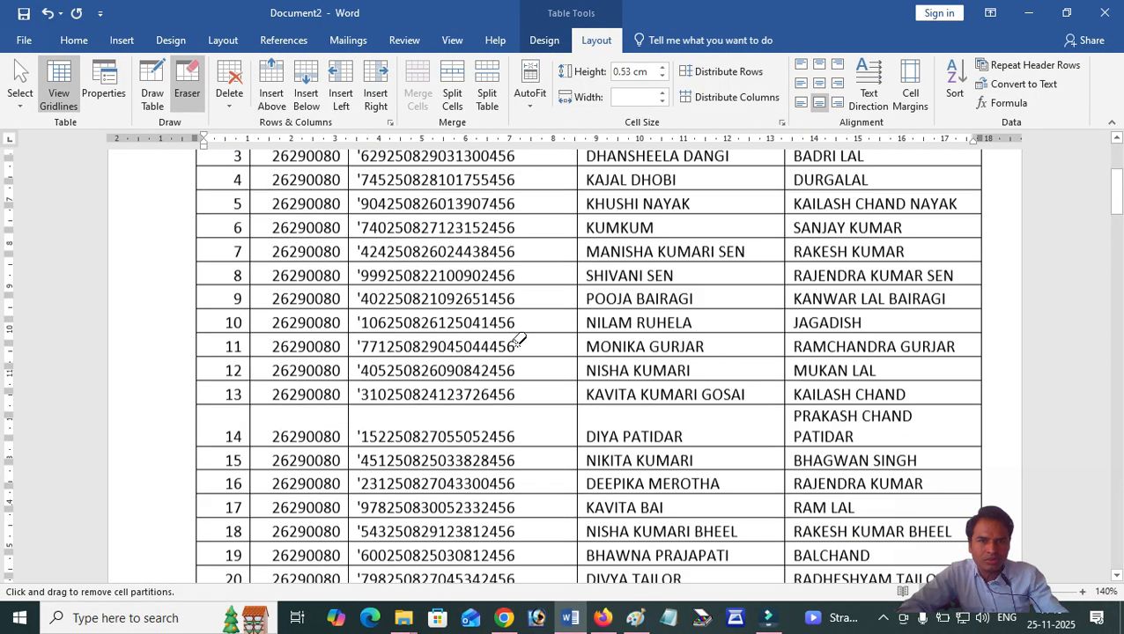
scroll(559, 344, "down", 15)
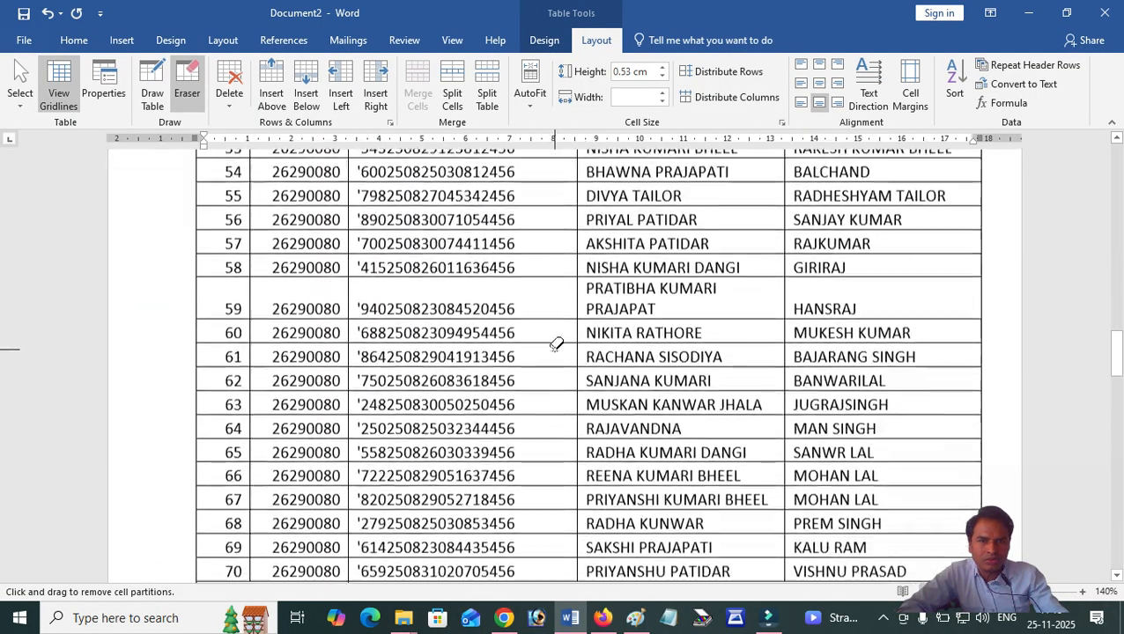
scroll(725, 267, "up", 3)
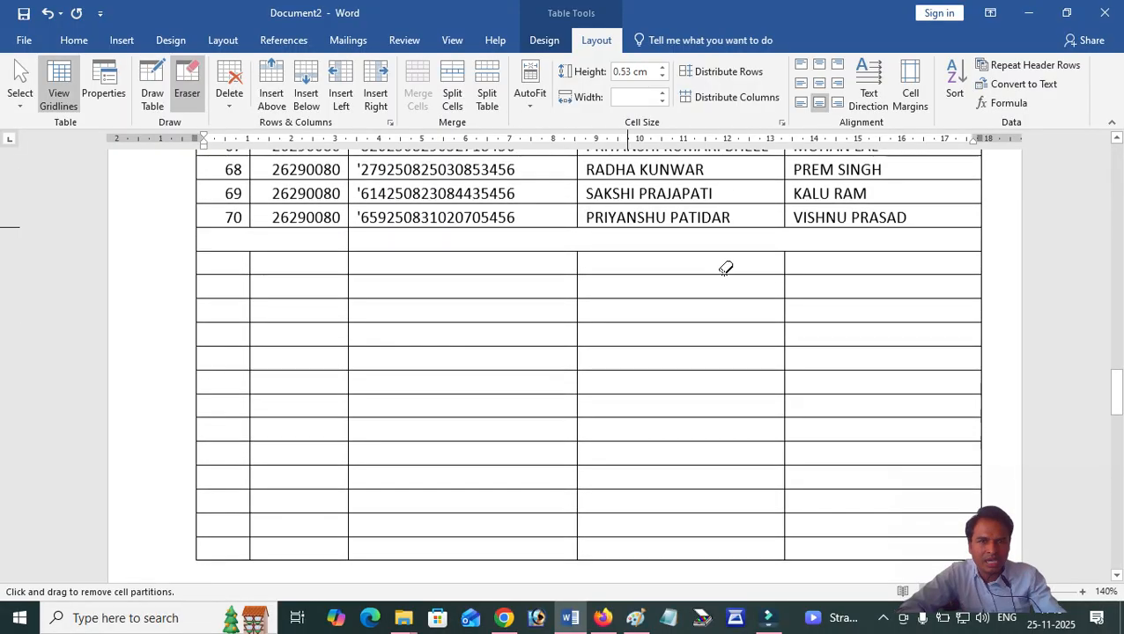
left_click_drag(384, 254, 299, 255)
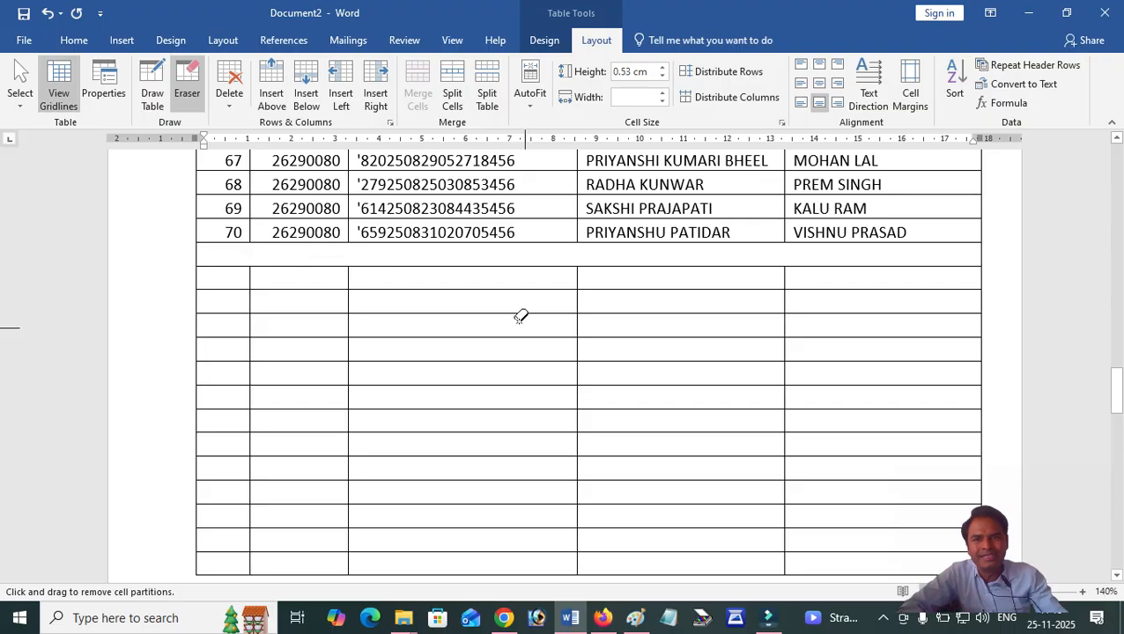
scroll(522, 317, "up", 20)
scroll(511, 317, "down", 15)
scroll(440, 261, "down", 12)
scroll(254, 257, "up", 4)
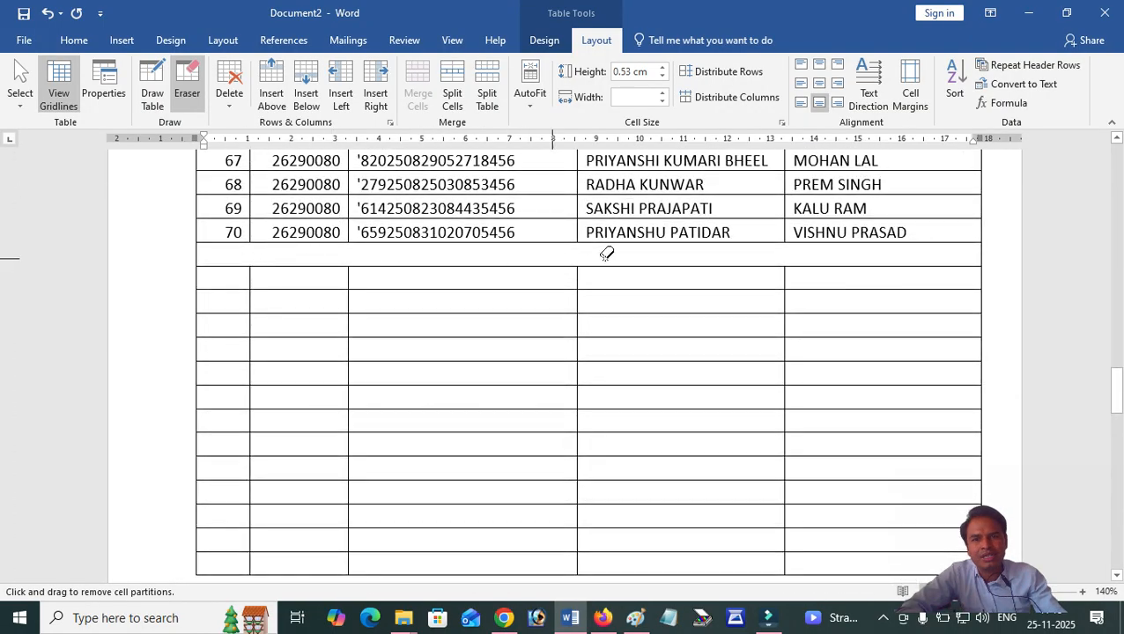
left_click(738, 251)
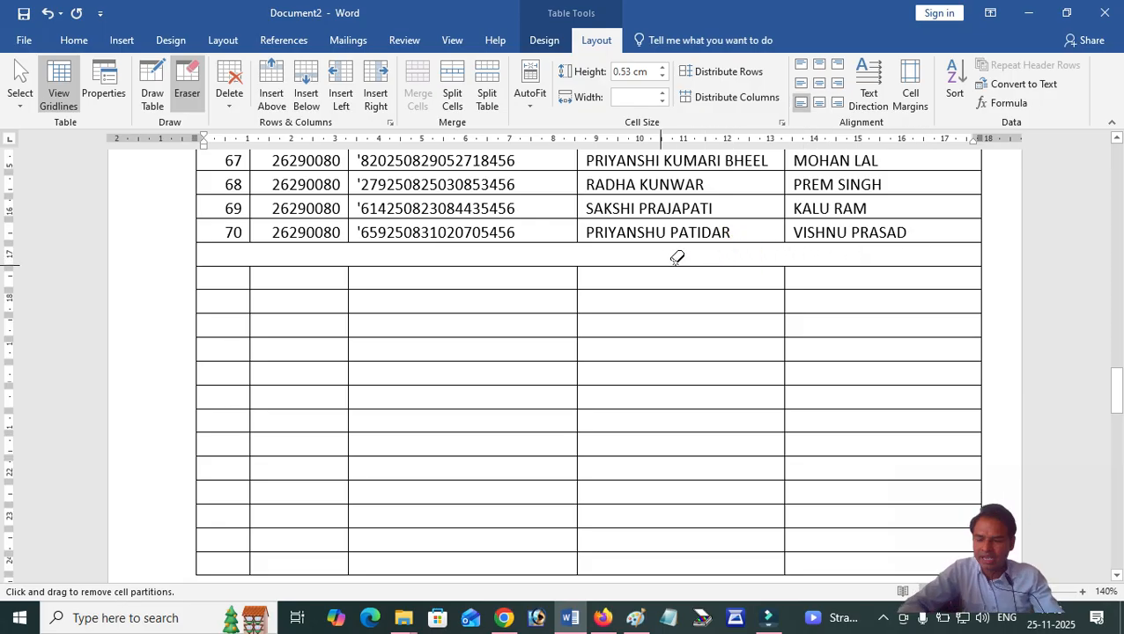
key("Escape")
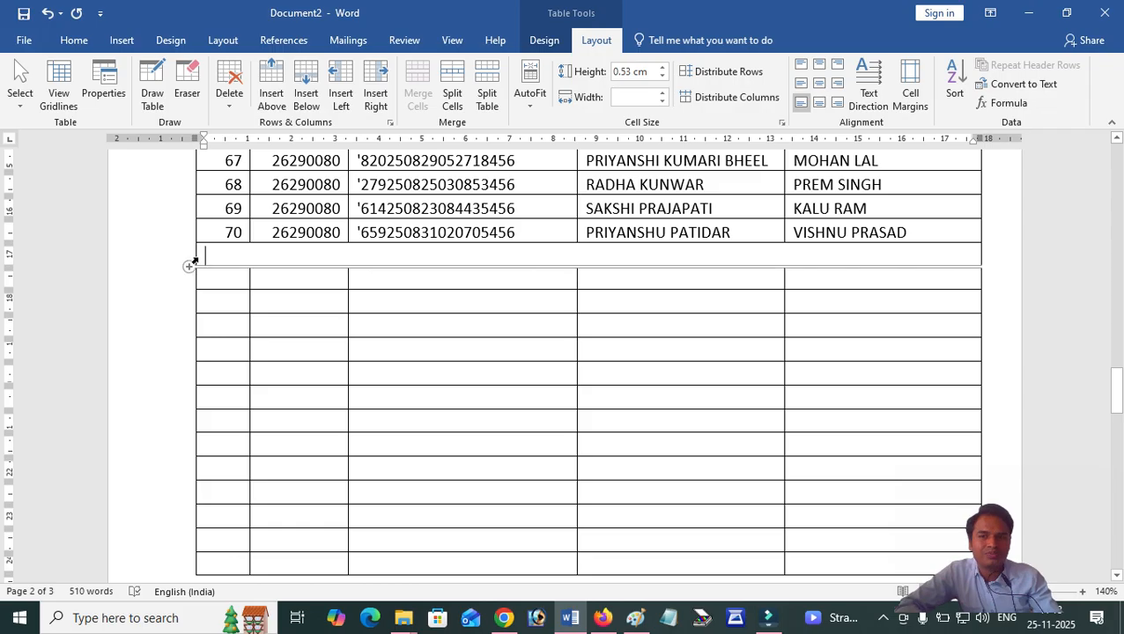
Step: Split the third-column cell of the empty row beneath the merged row into 2 columns and 1 row
left_click(432, 276)
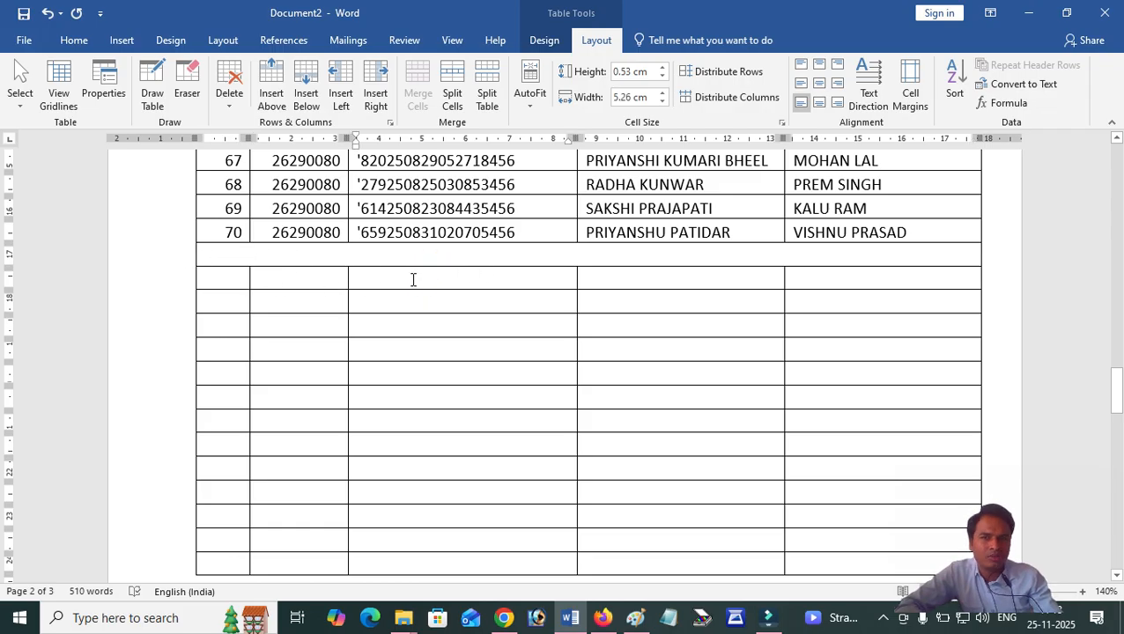
left_click(350, 280)
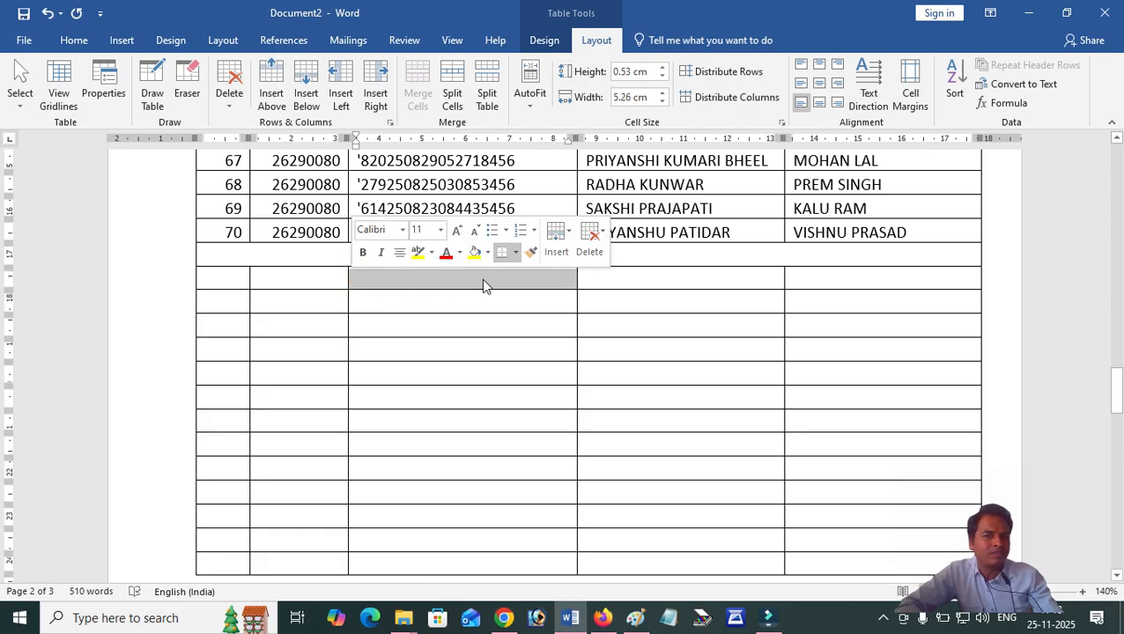
left_click(453, 81)
left_click(565, 239)
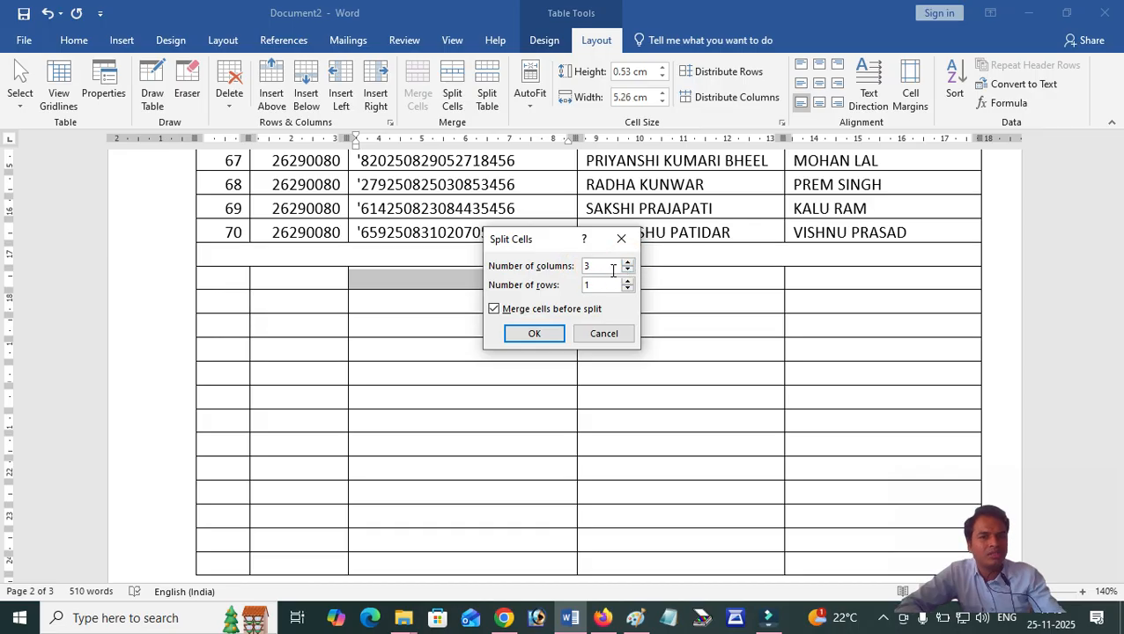
left_click(535, 332)
left_click(436, 280)
left_click(528, 276)
left_click(431, 274)
left_click(484, 274)
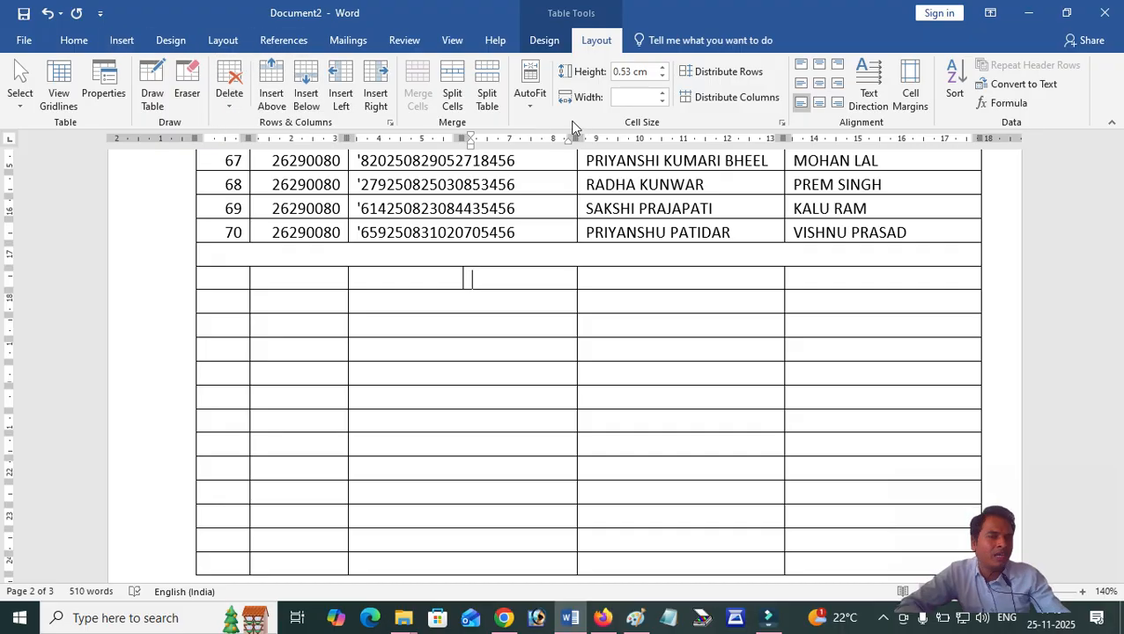
Step: Select the entire document content, including the table, and delete it to leave a blank page
scroll(392, 334, "up", 4)
scroll(392, 335, "down", 4)
scroll(392, 334, "up", 5)
scroll(392, 335, "down", 2)
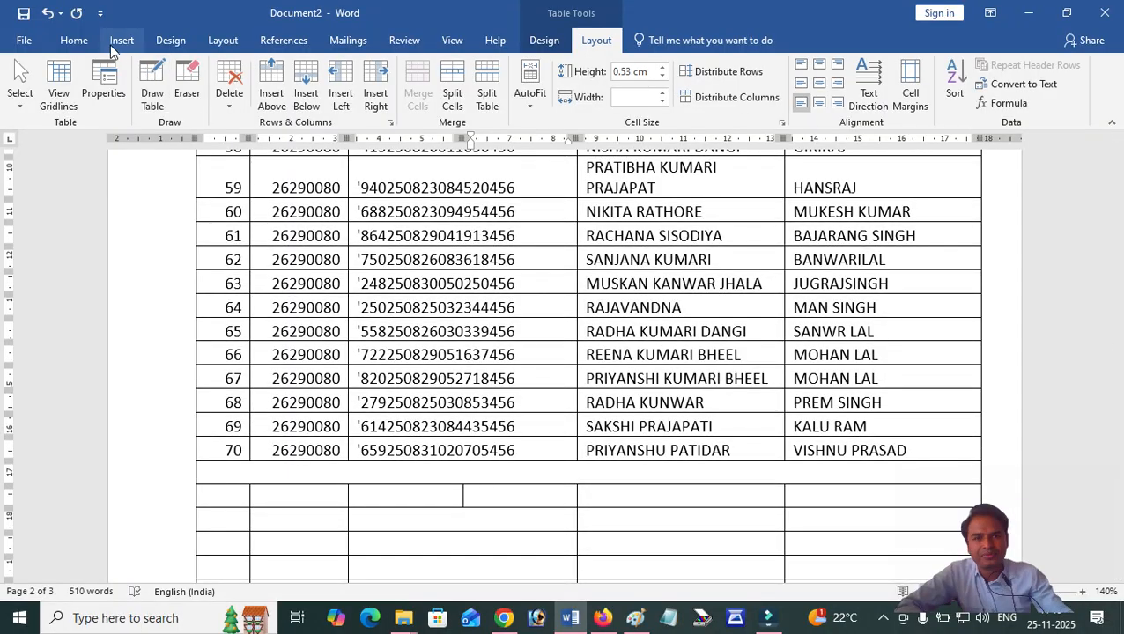
left_click(114, 44)
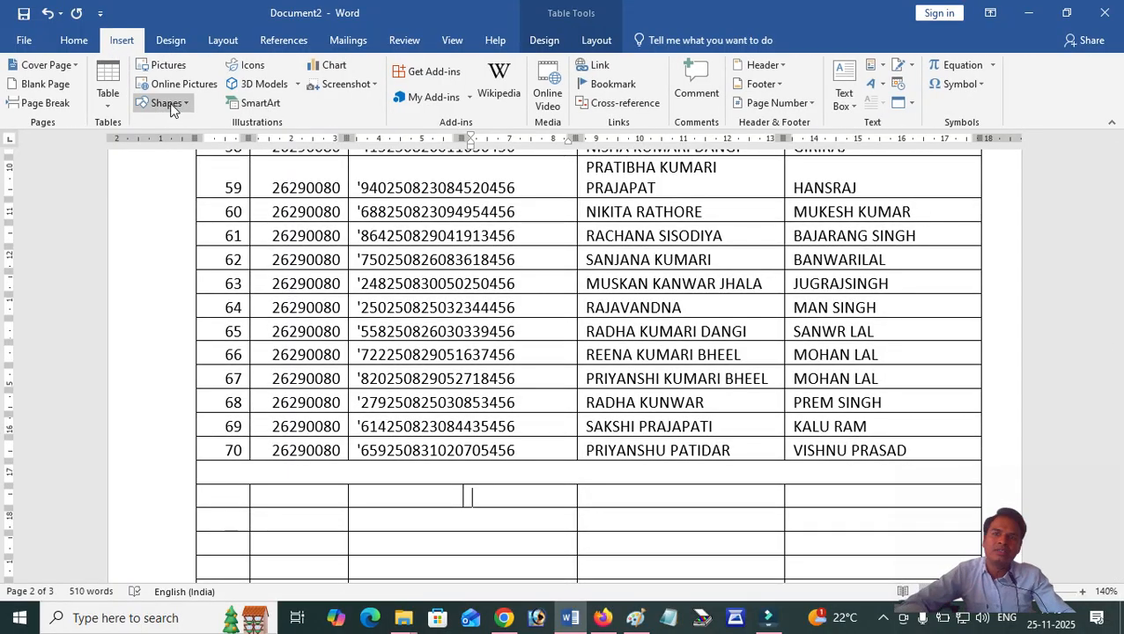
scroll(404, 296, "down", 5)
left_click(404, 296)
key("ctrl+a")
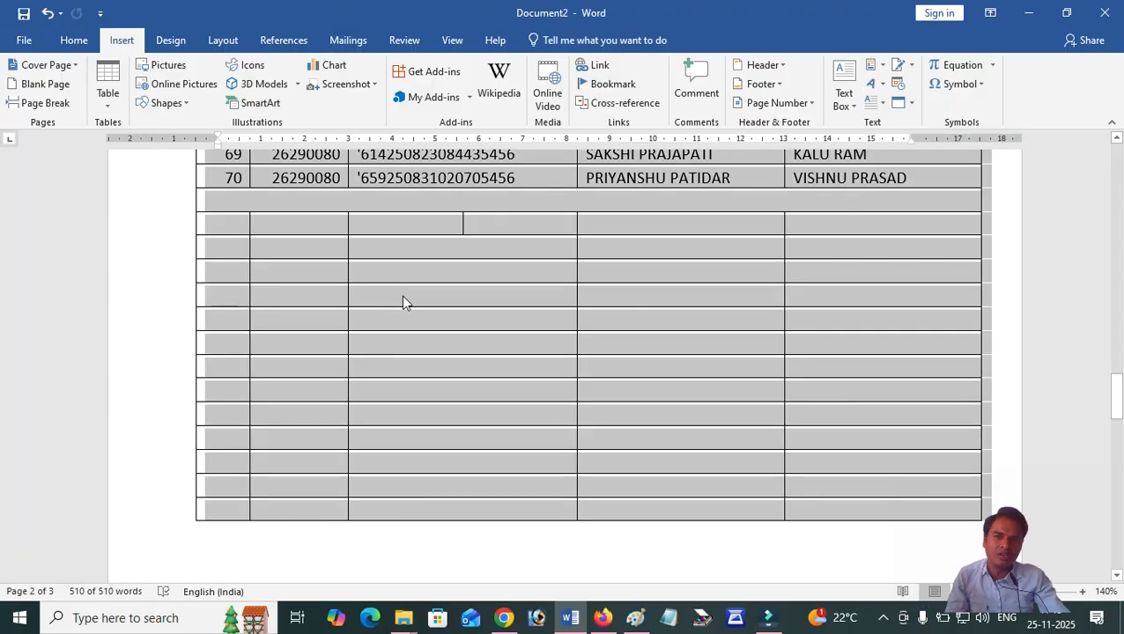
key("Delete")
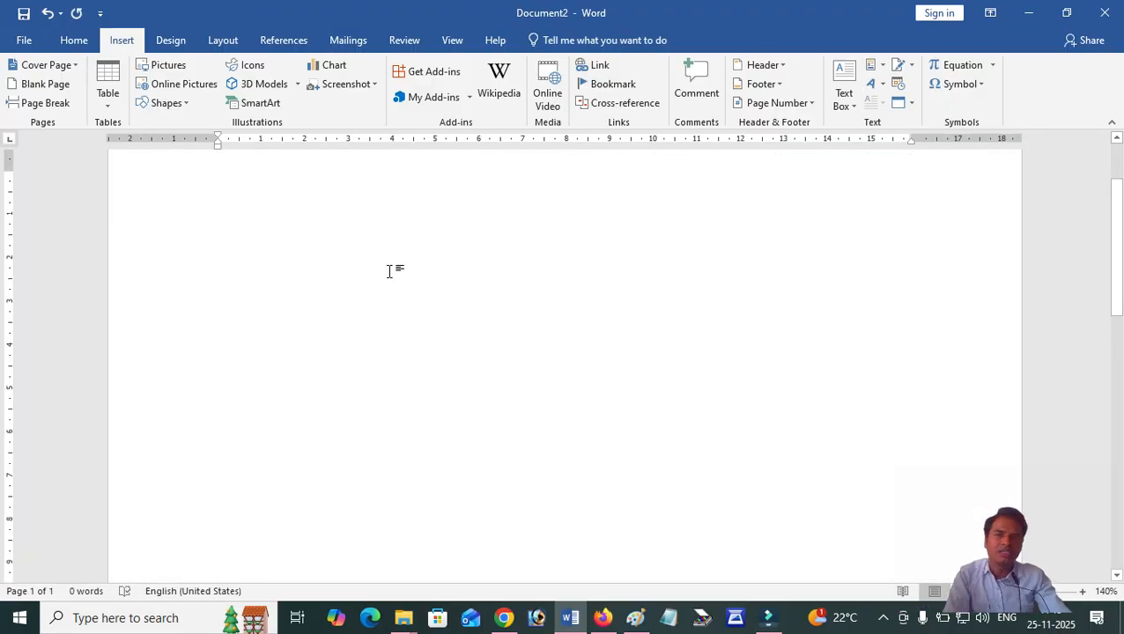
scroll(389, 271, "up", 1)
left_click(305, 278)
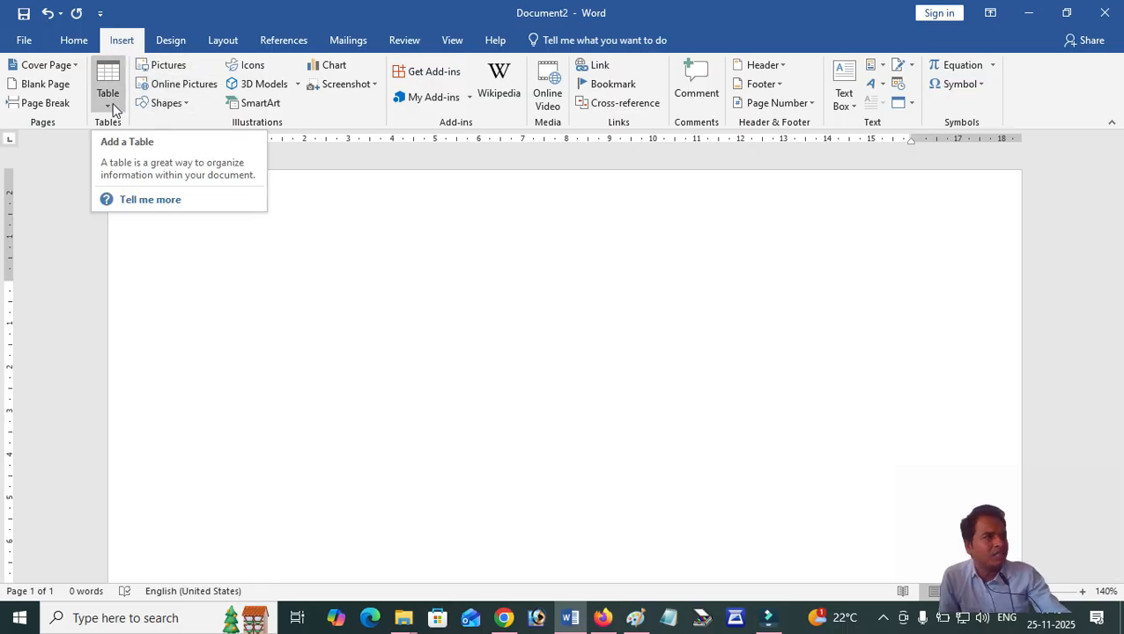
left_click(166, 73)
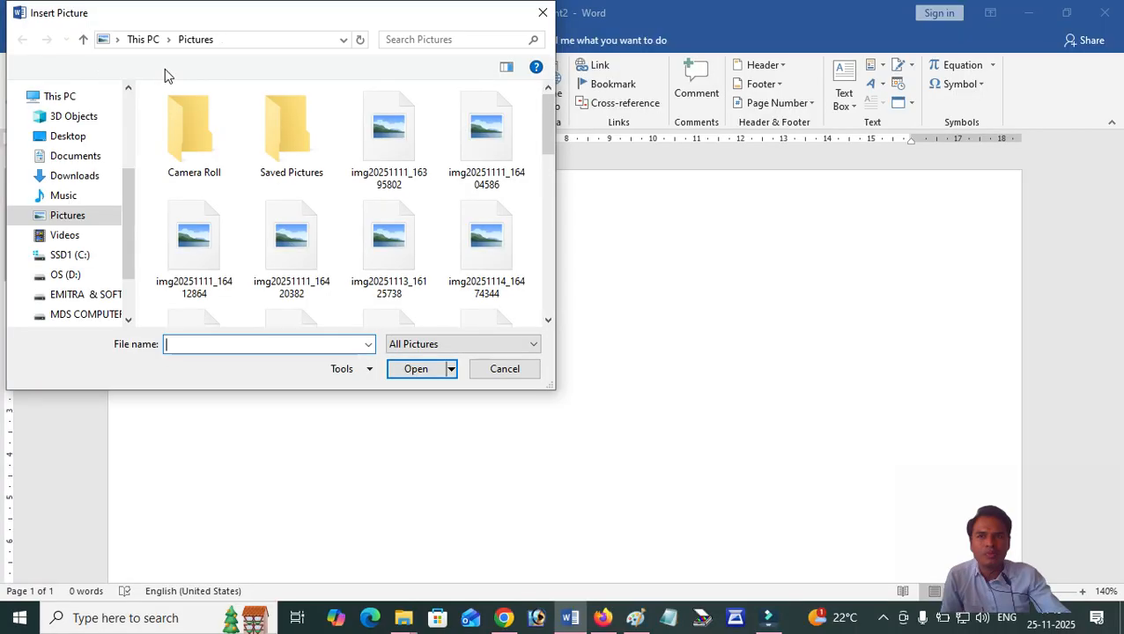
left_click(388, 146)
scroll(440, 207, "down", 5)
scroll(441, 216, "down", 2)
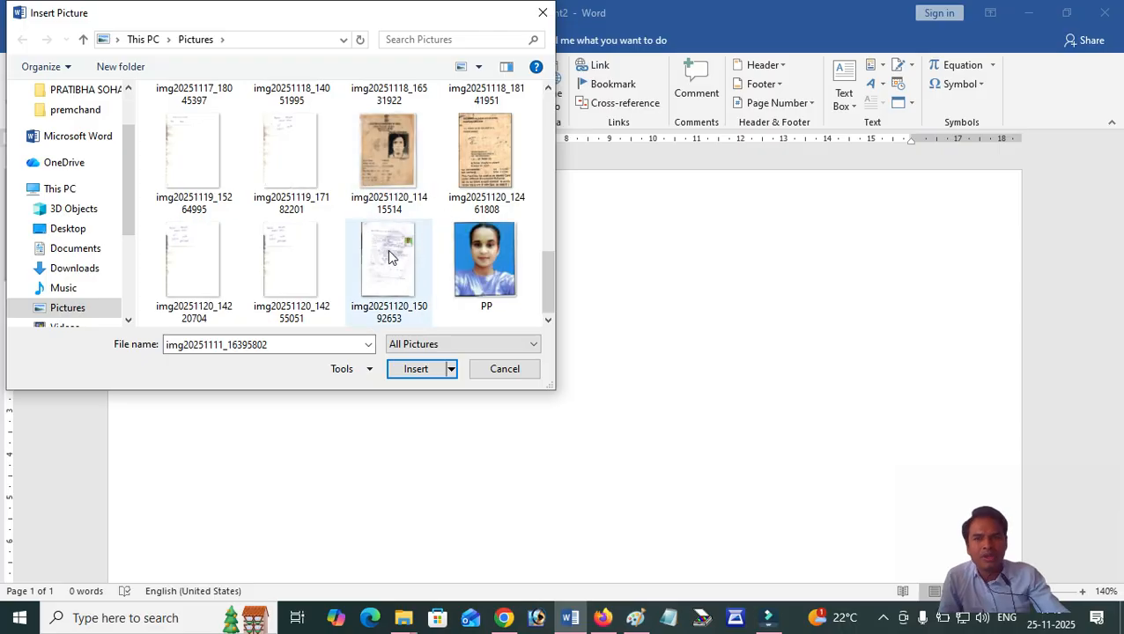
left_click_drag(558, 406, 574, 433)
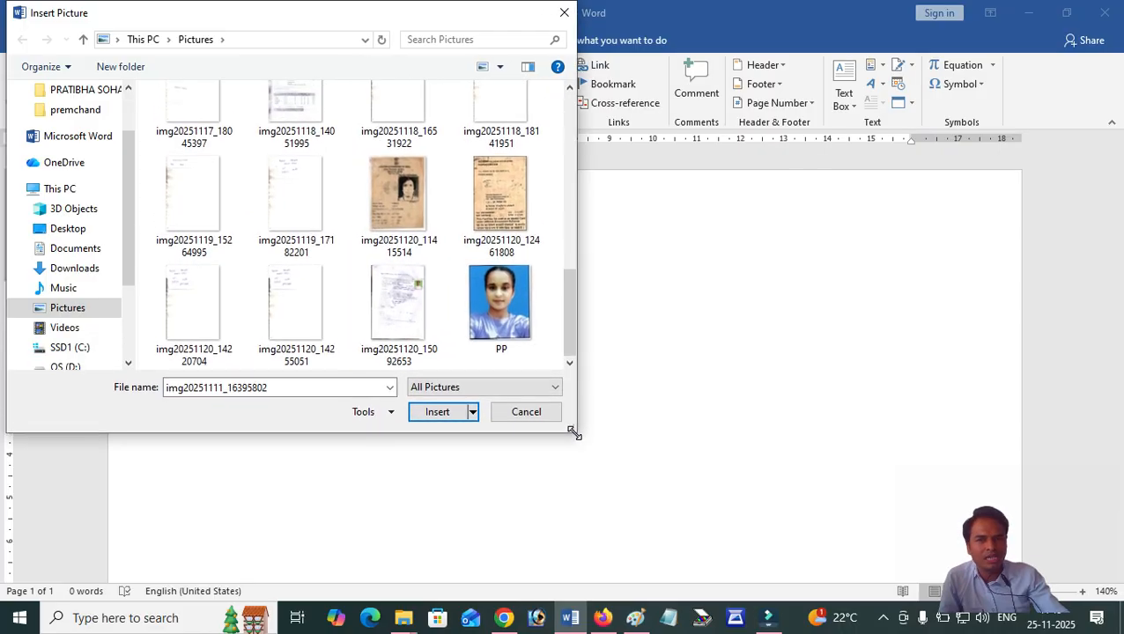
left_click(563, 14)
Step: Switch to Chrome and search Google for "rose images" in a new tab
left_click(504, 618)
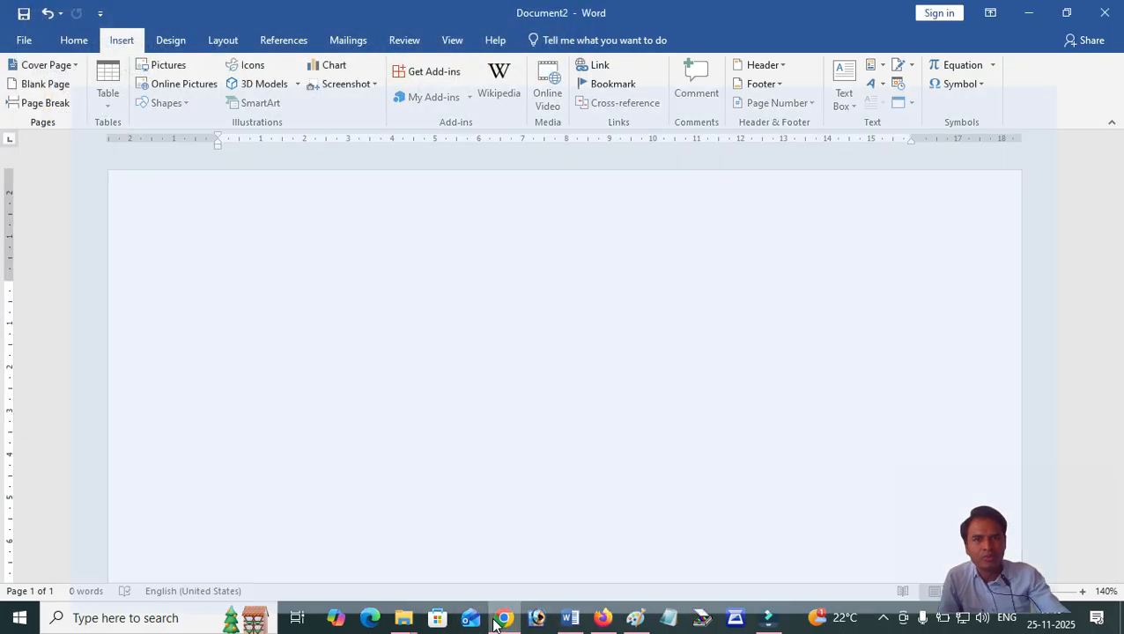
left_click(729, 16)
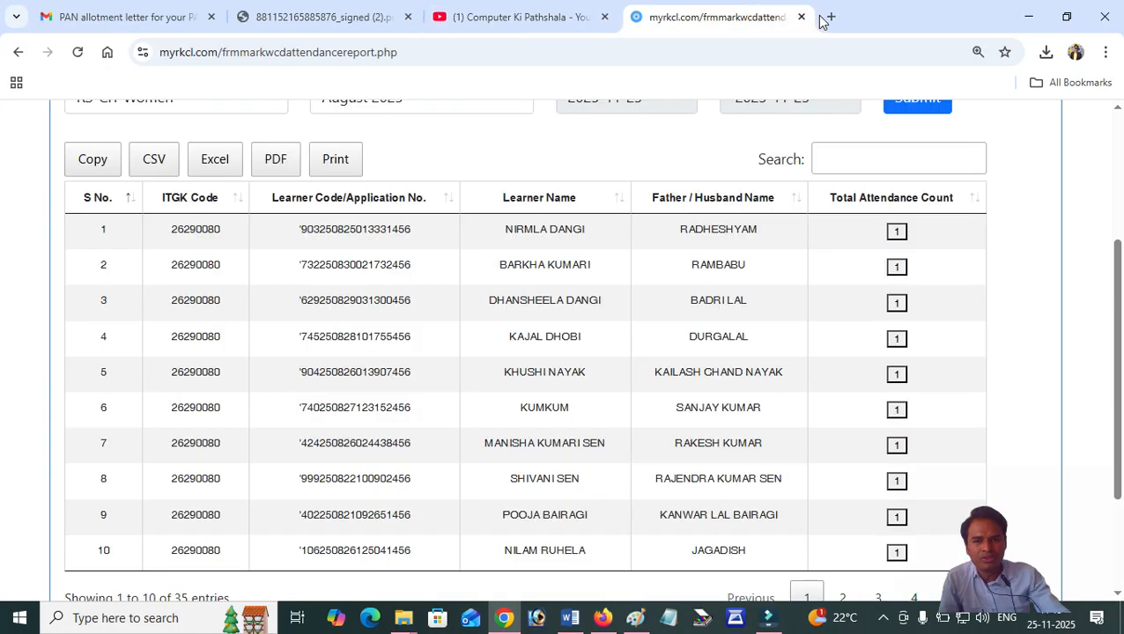
key("ctrl+t")
left_click(586, 53)
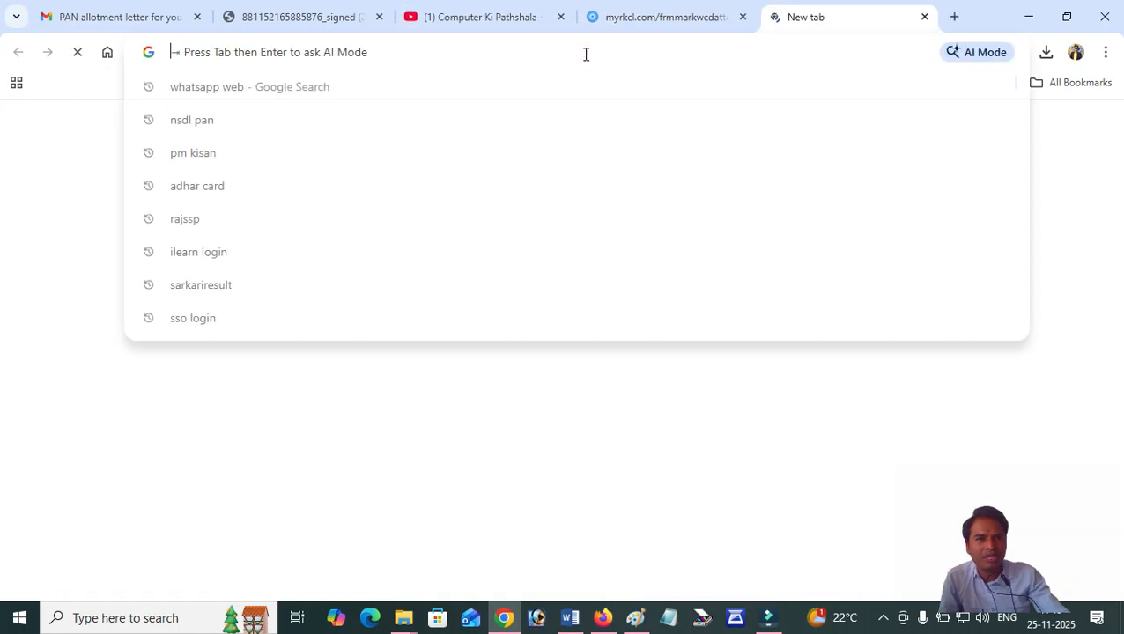
type("rose")
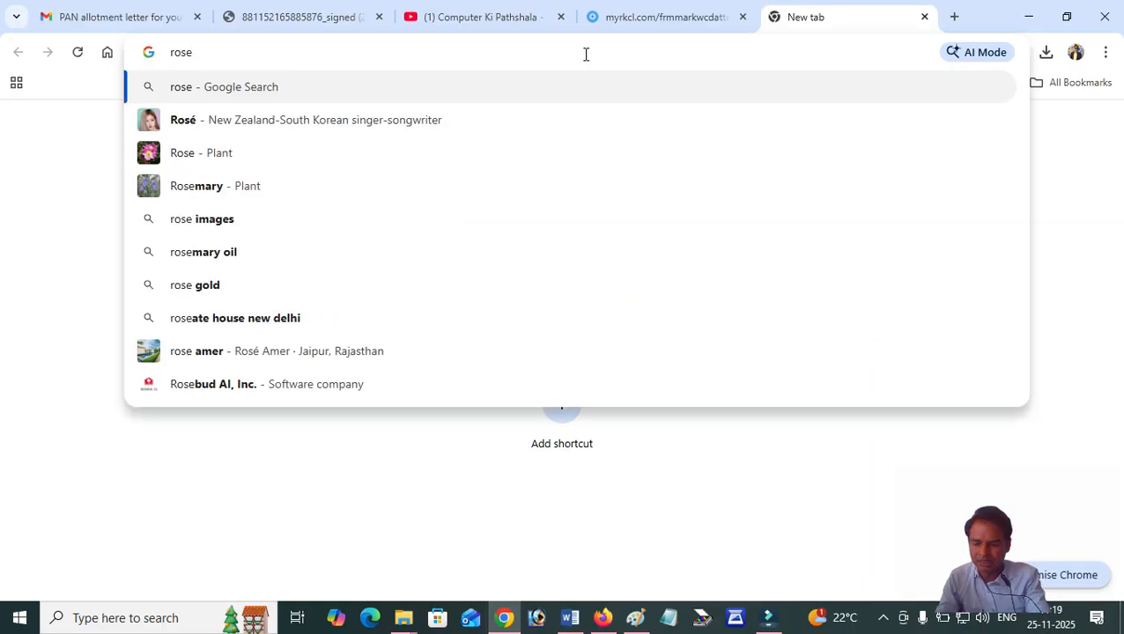
type(" image")
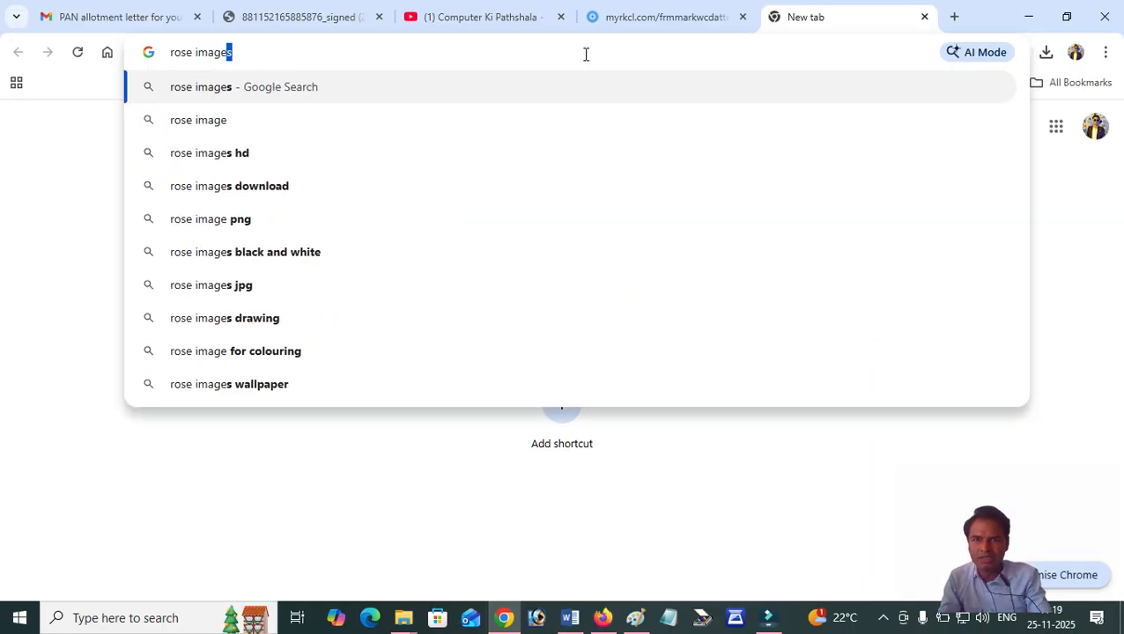
key("Return")
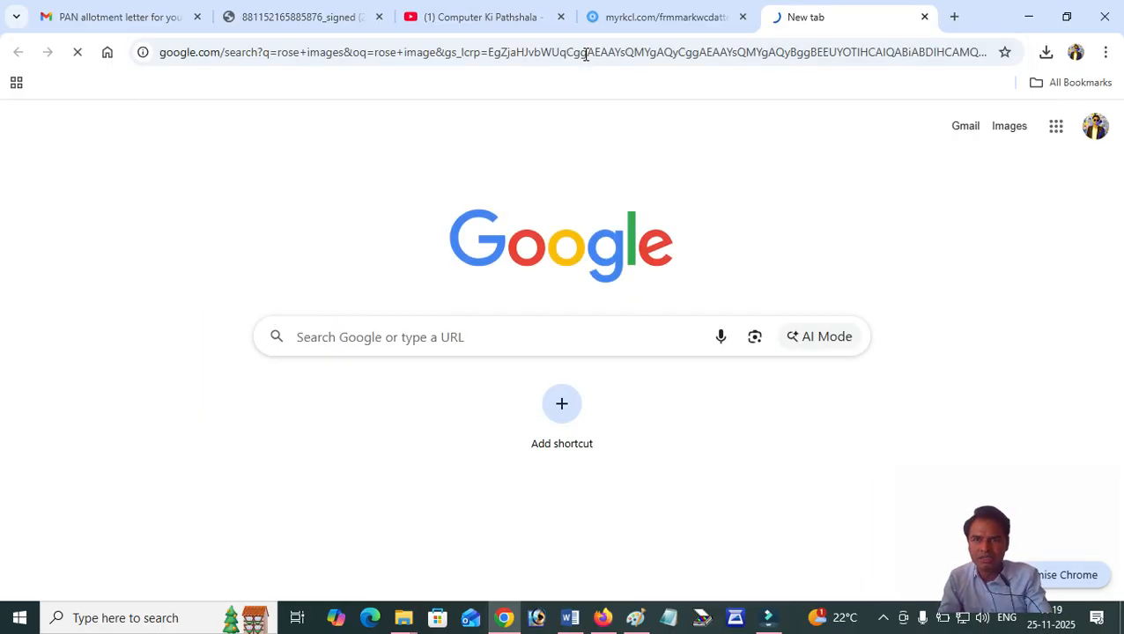
scroll(528, 392, "down", 3)
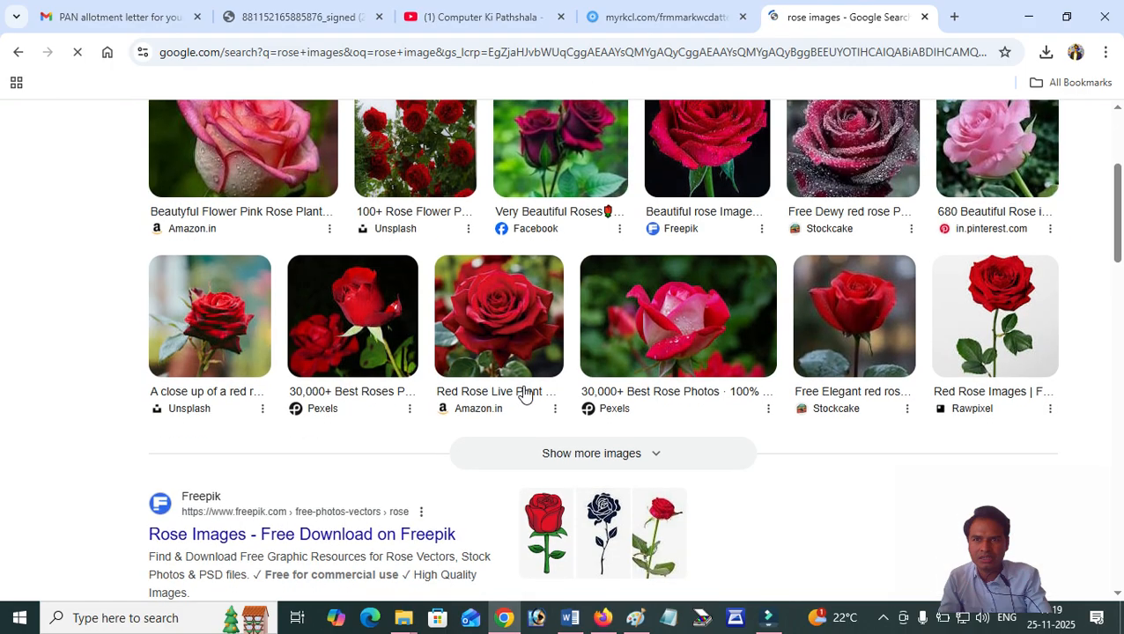
Step: Show the image results for the rose images search and browse the first rows
scroll(474, 287, "up", 3)
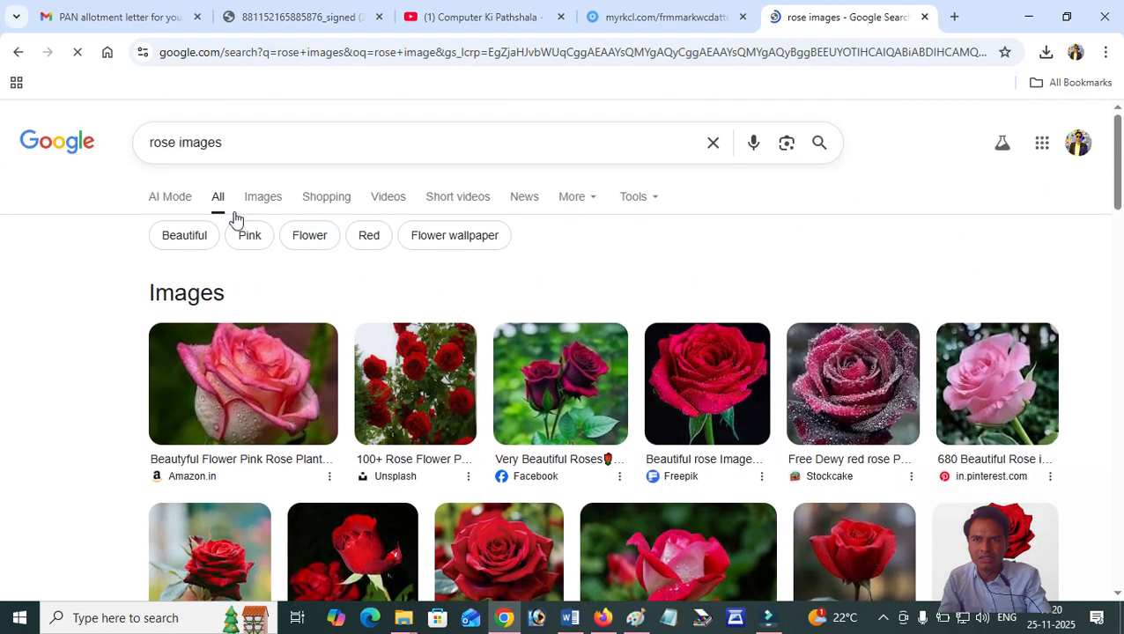
left_click(262, 199)
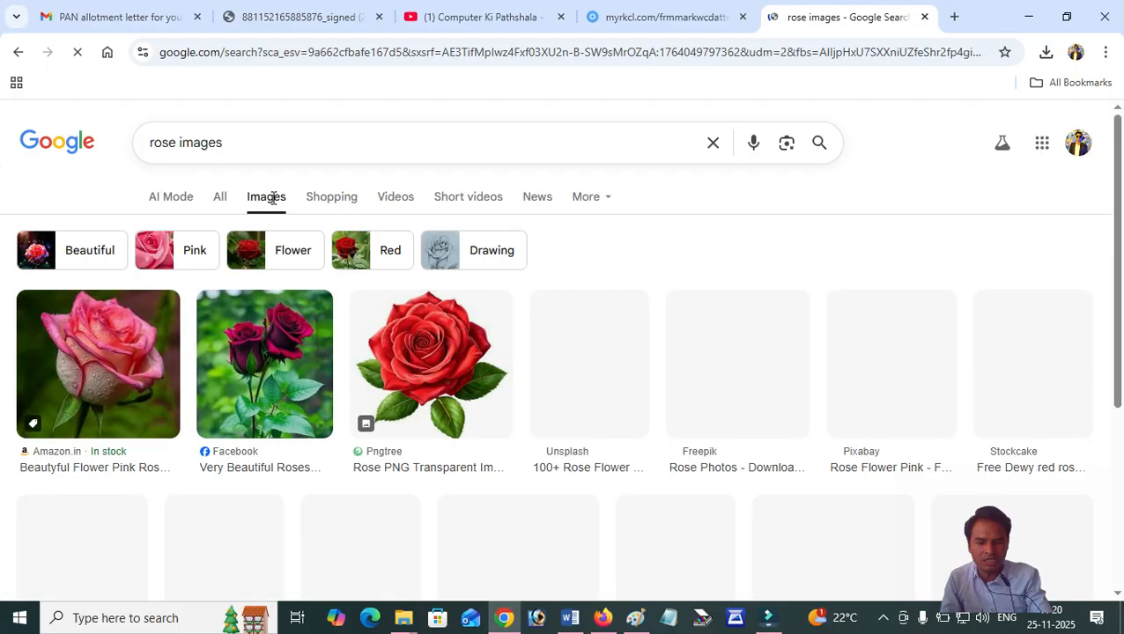
scroll(352, 379, "down", 2)
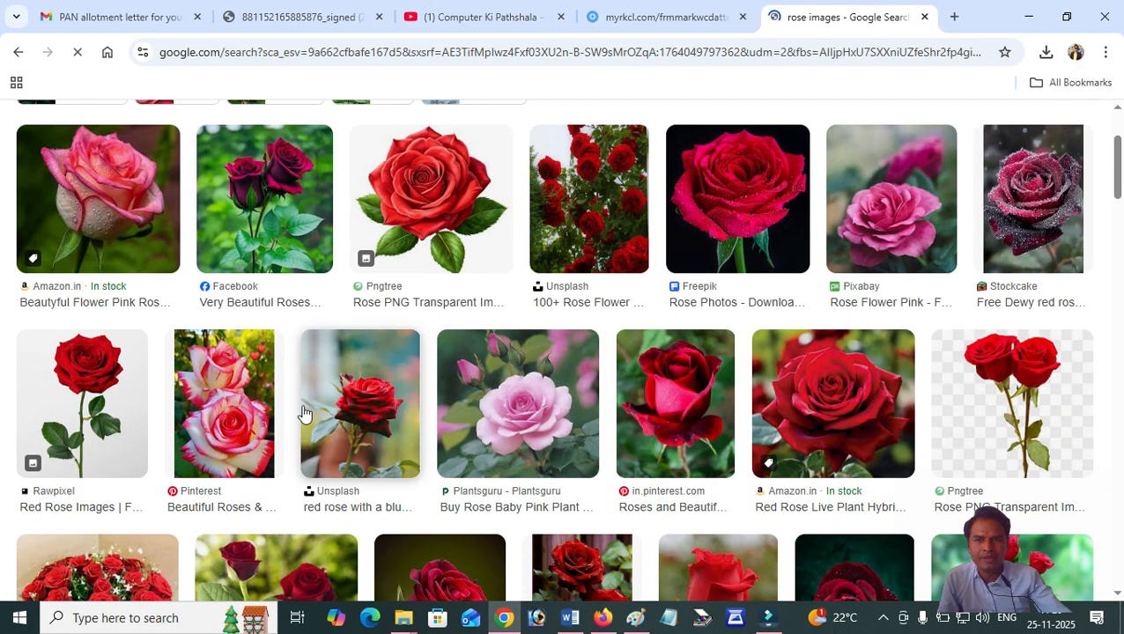
Step: Save the image of two dark red roses to the Desktop as a JPEG named rose
right_click(258, 194)
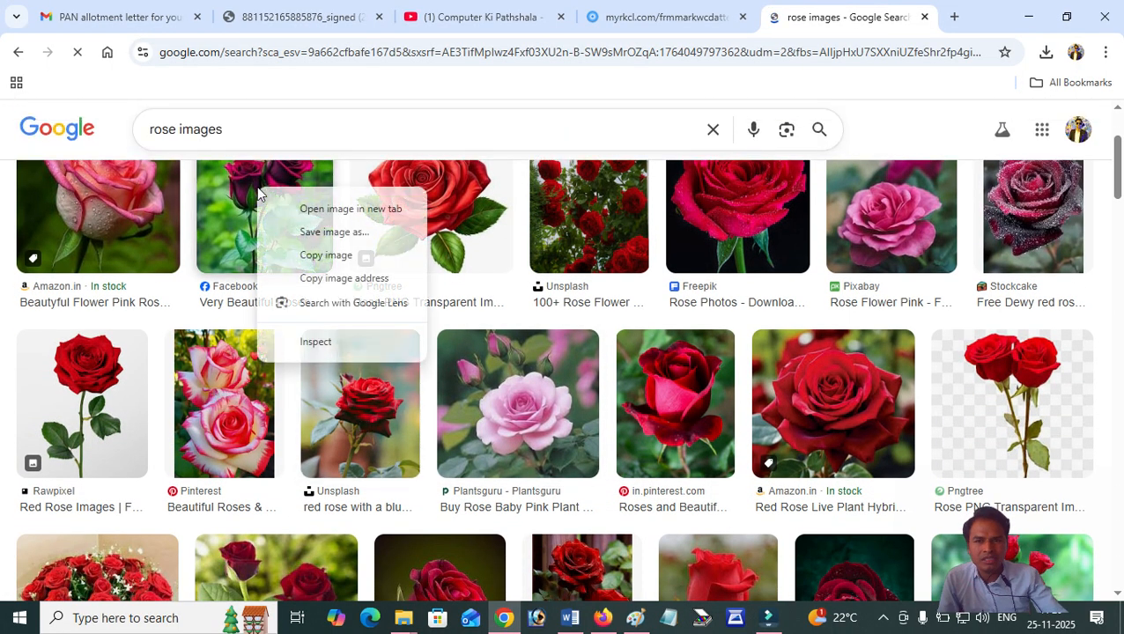
left_click(324, 235)
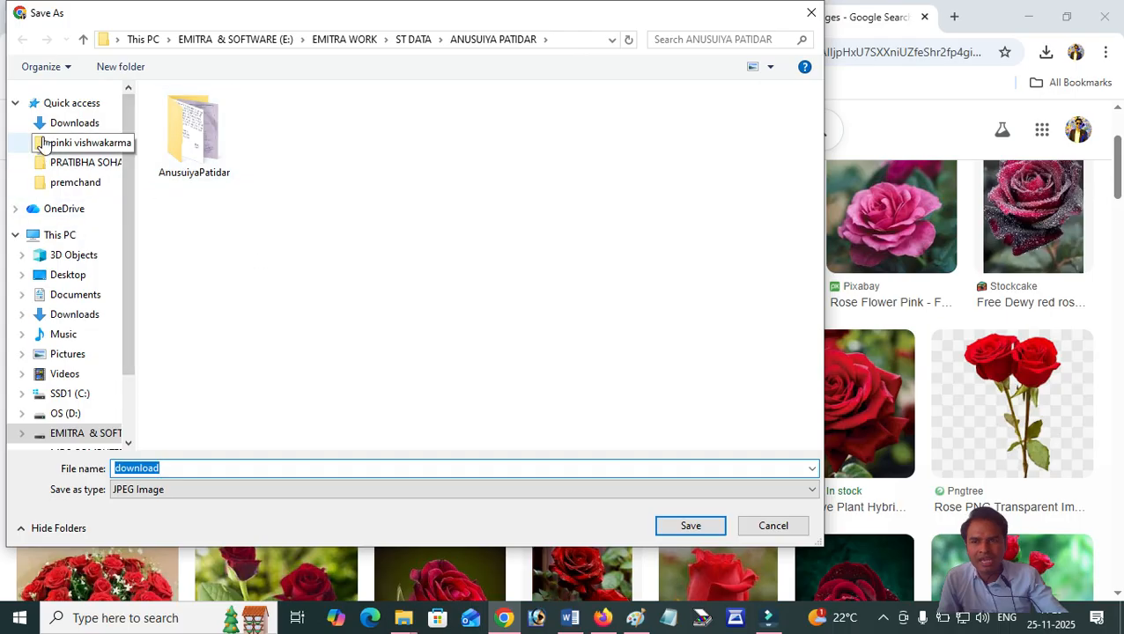
left_click(70, 276)
double_click(166, 468)
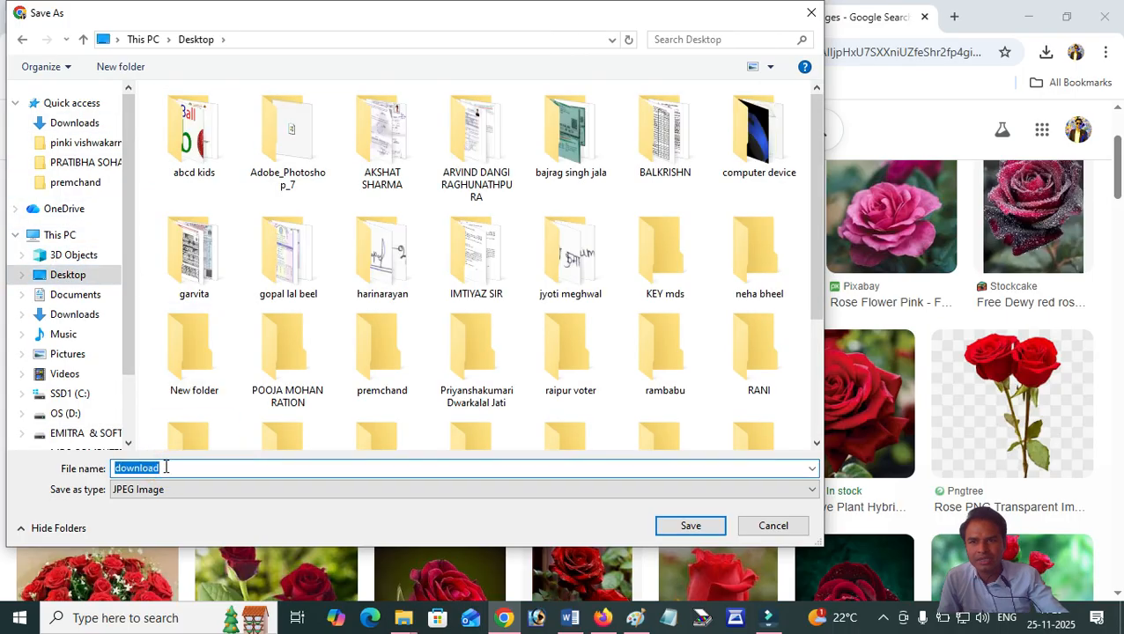
key("BackSpace")
type("rose")
key("Tab")
left_click(668, 526)
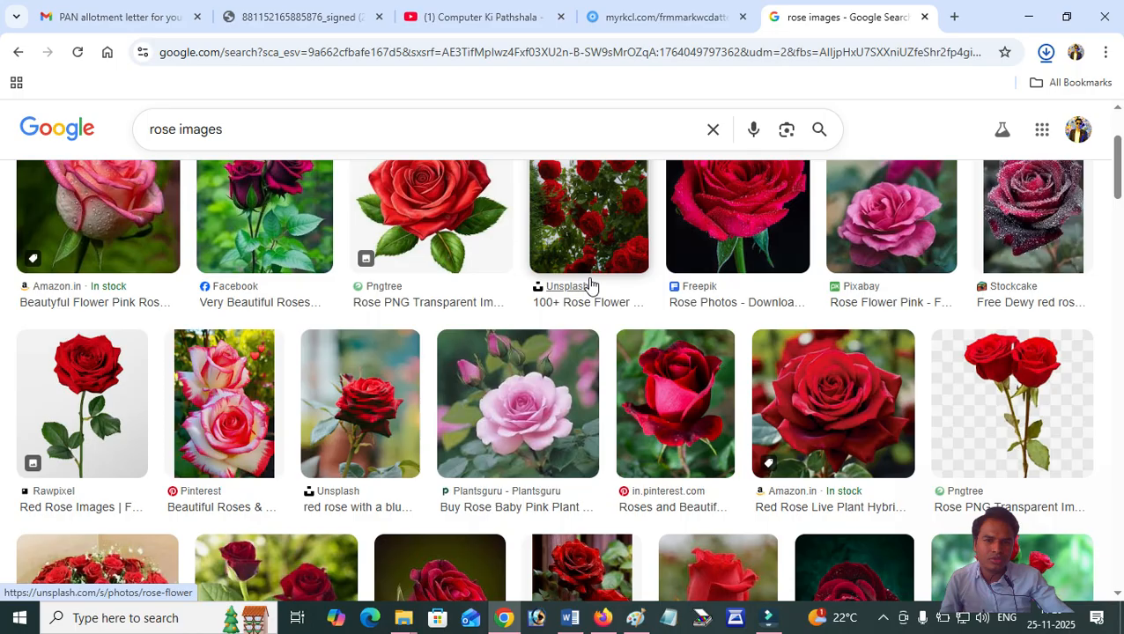
Step: Switch to Word and insert the picture rose from the Desktop into the blank document
scroll(587, 284, "up", 2)
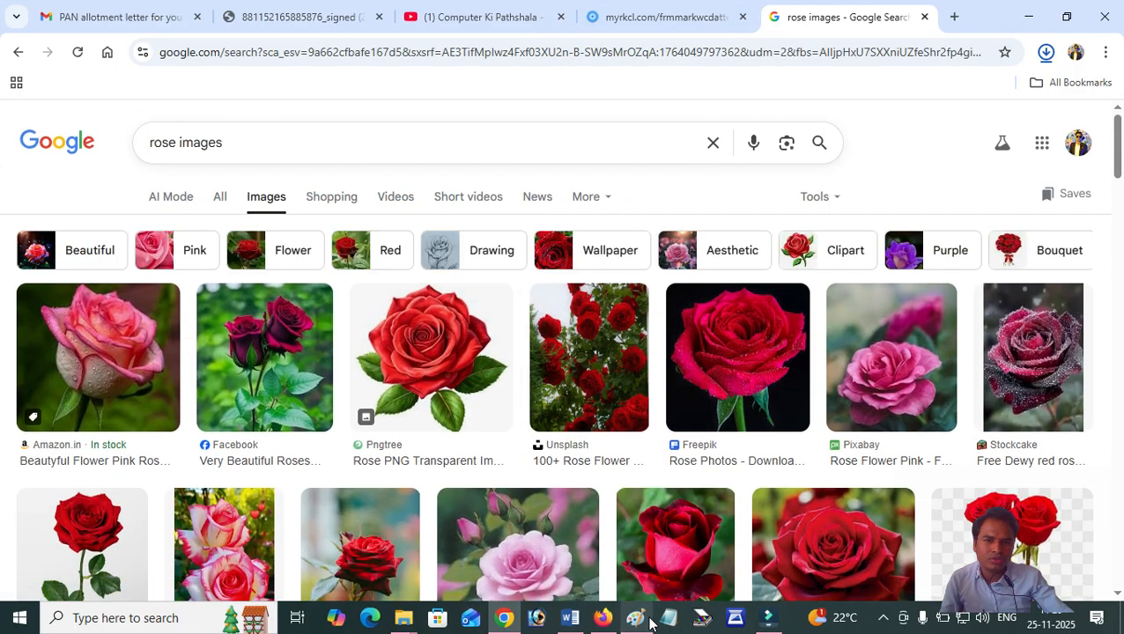
left_click(569, 617)
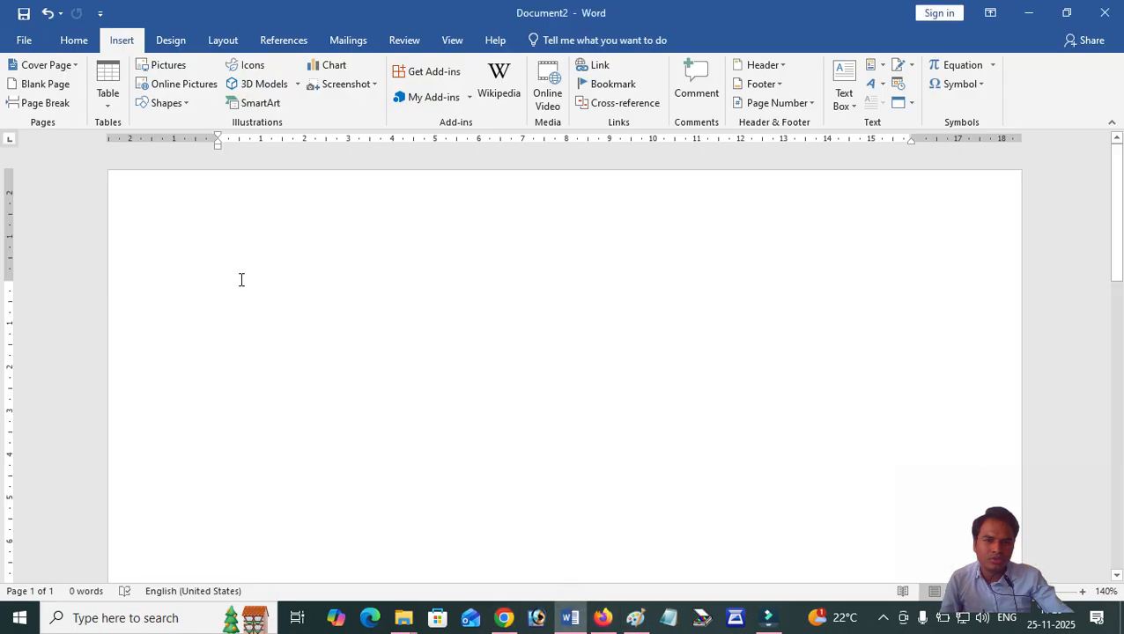
left_click(158, 61)
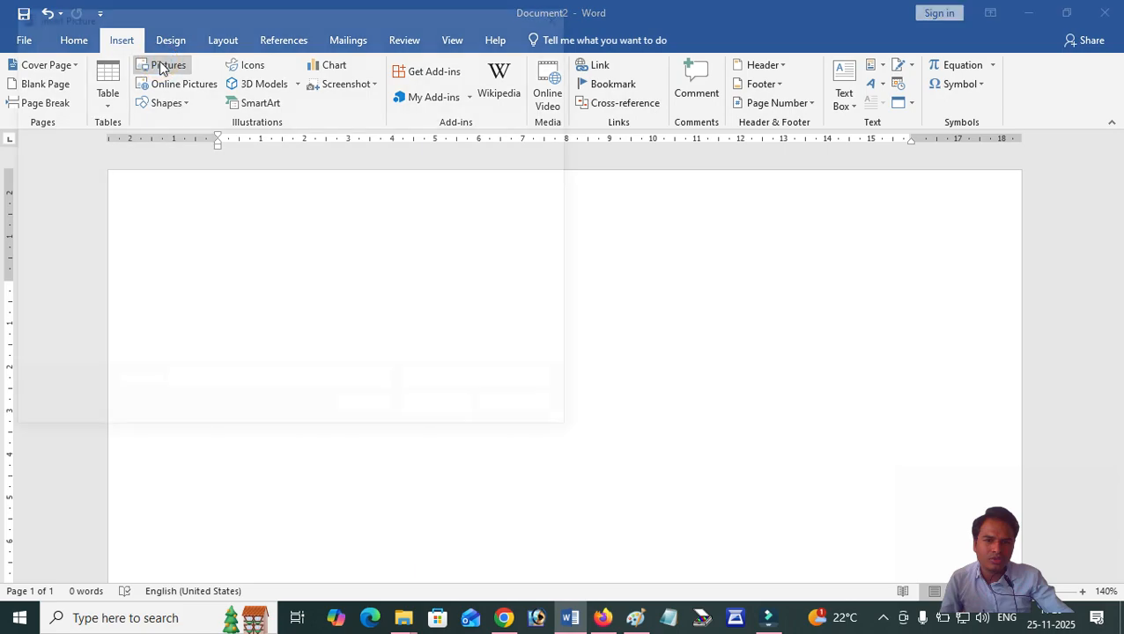
scroll(103, 164, "up", 2)
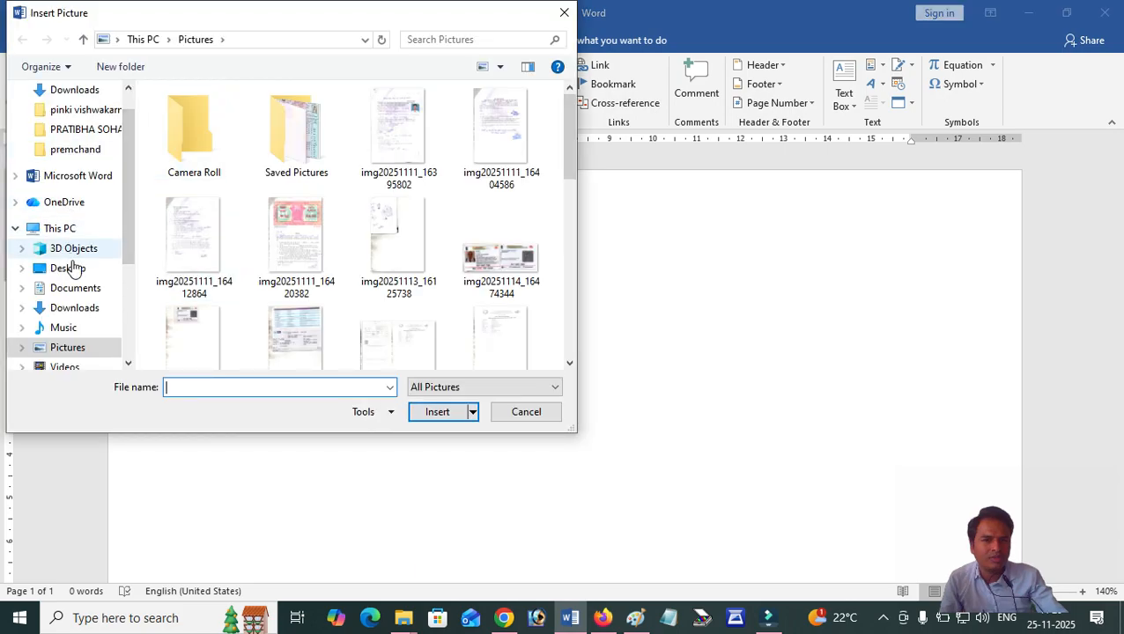
left_click(70, 267)
left_click(293, 246)
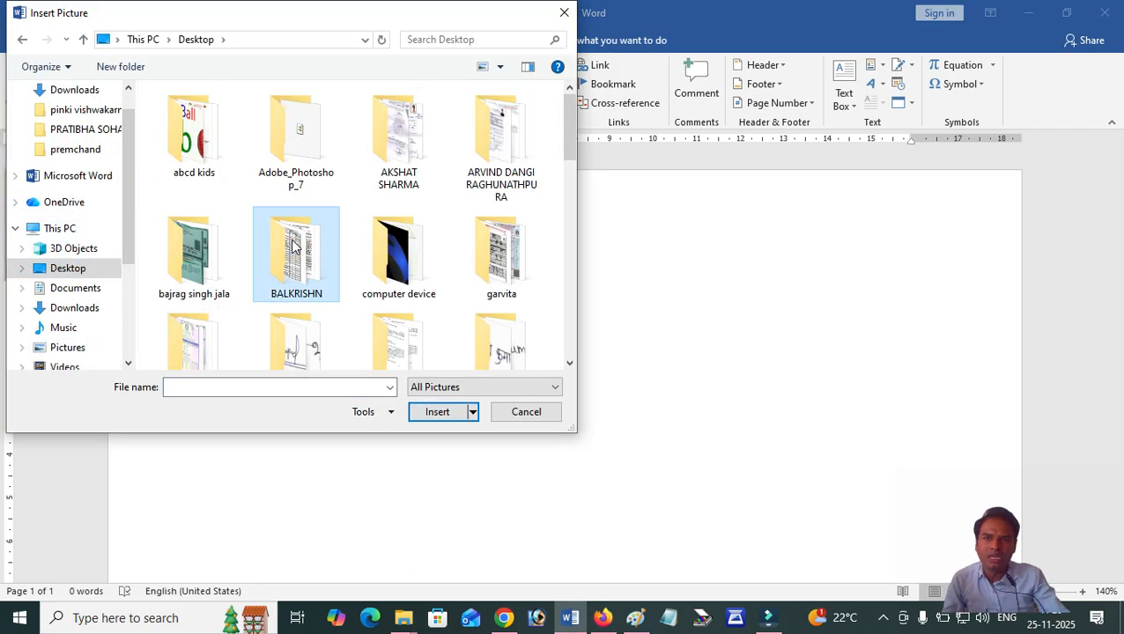
key("e")
key("r")
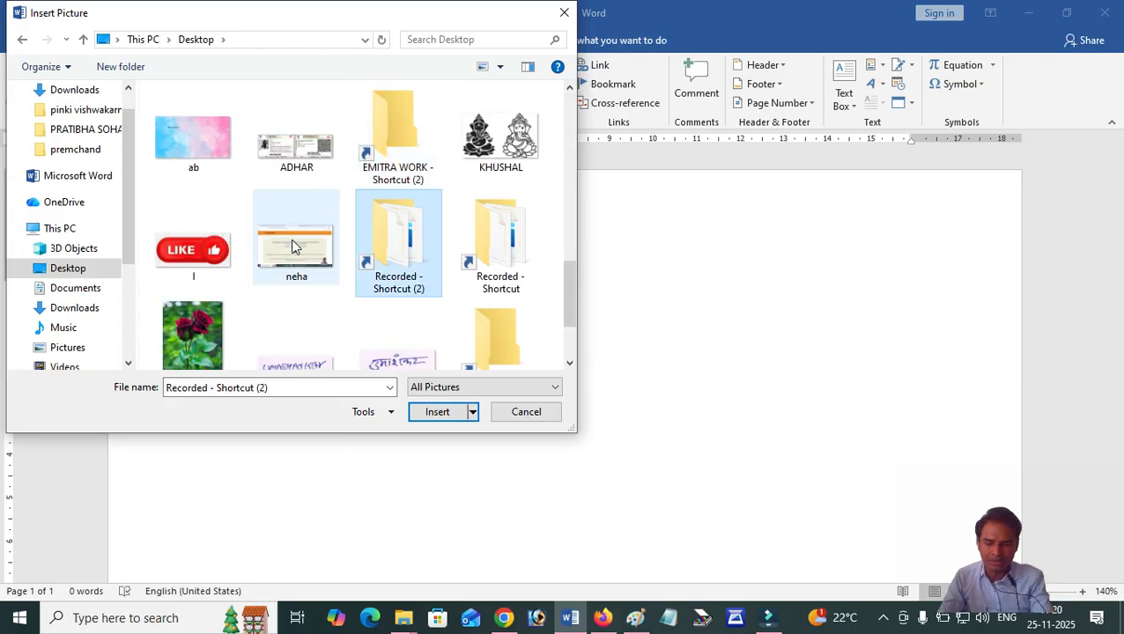
key("o")
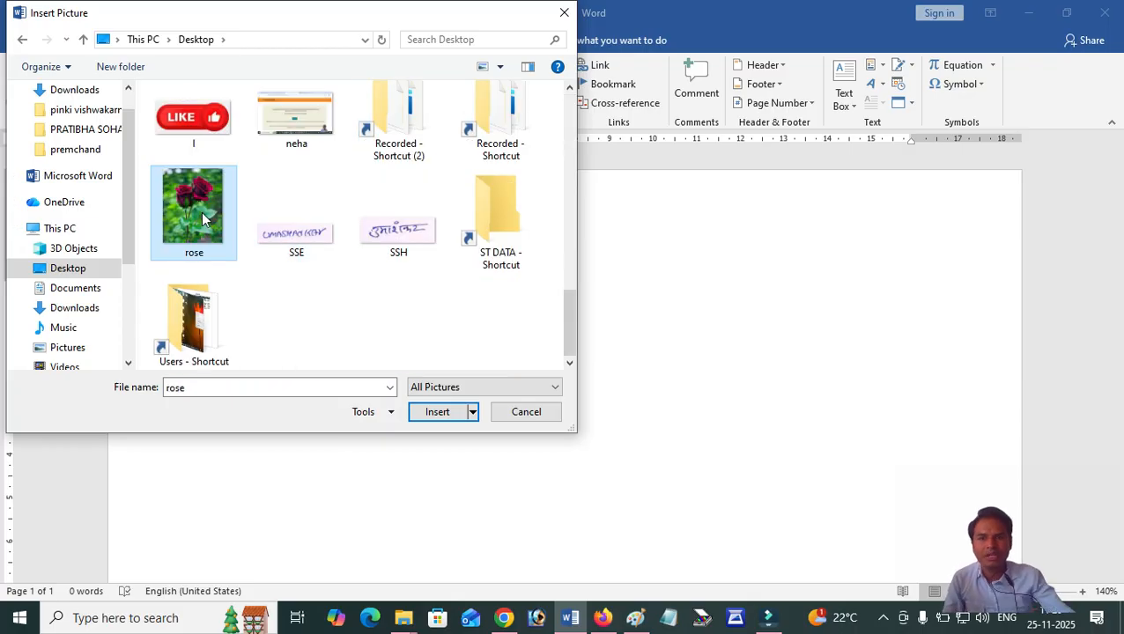
left_click(437, 412)
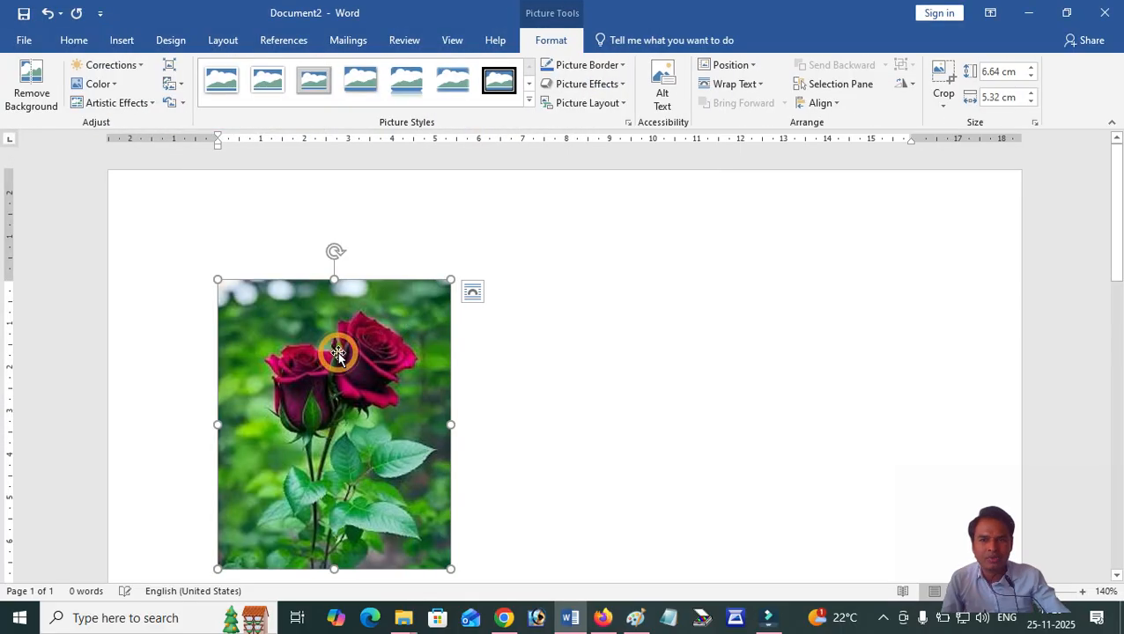
Step: Remove the background from the rose picture, keep the changes, and undo the background removal
scroll(343, 349, "down", 1)
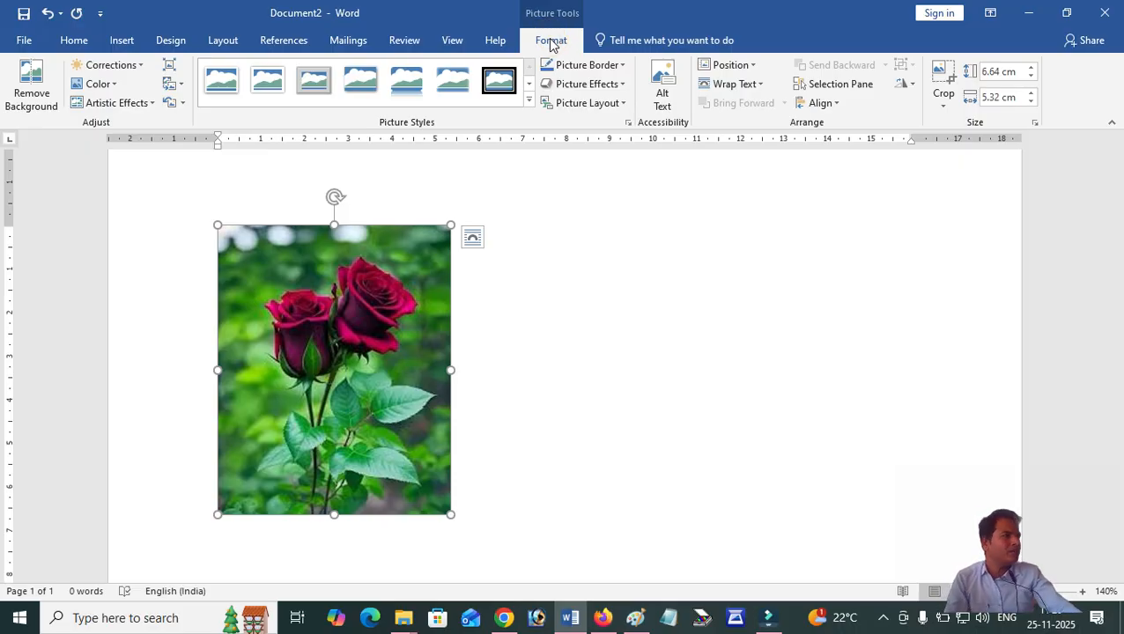
left_click(499, 277)
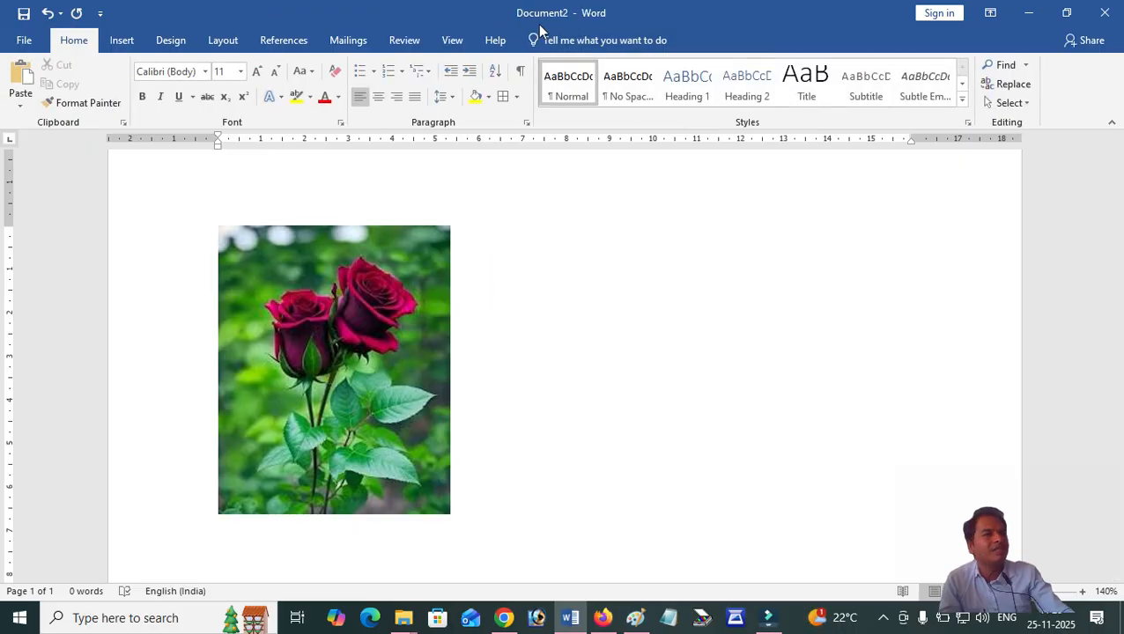
left_click(378, 273)
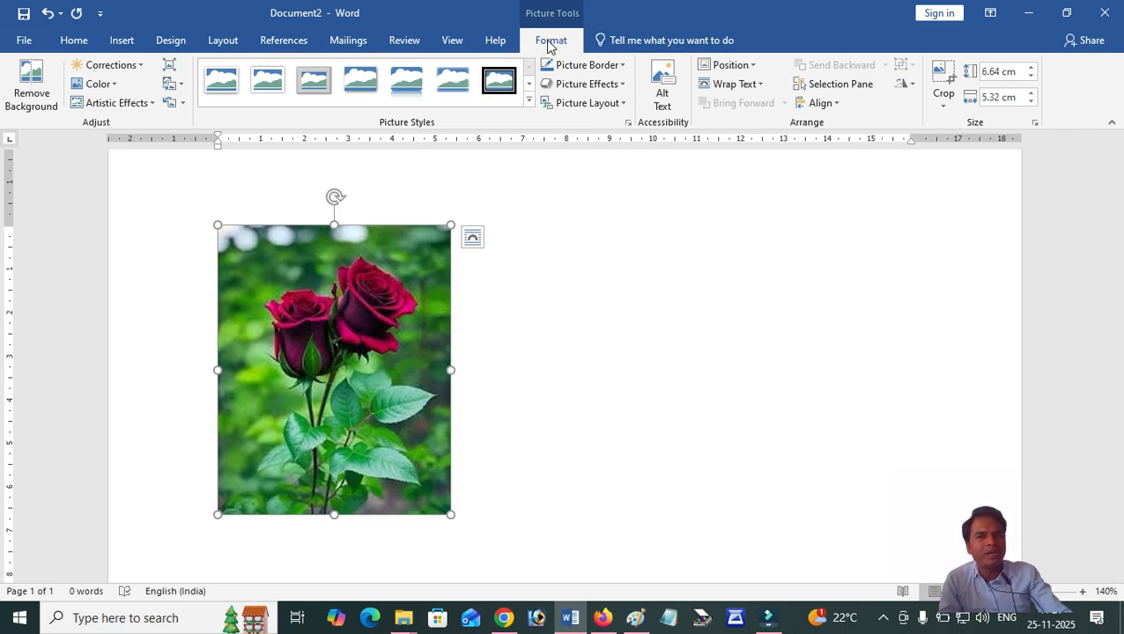
left_click(33, 93)
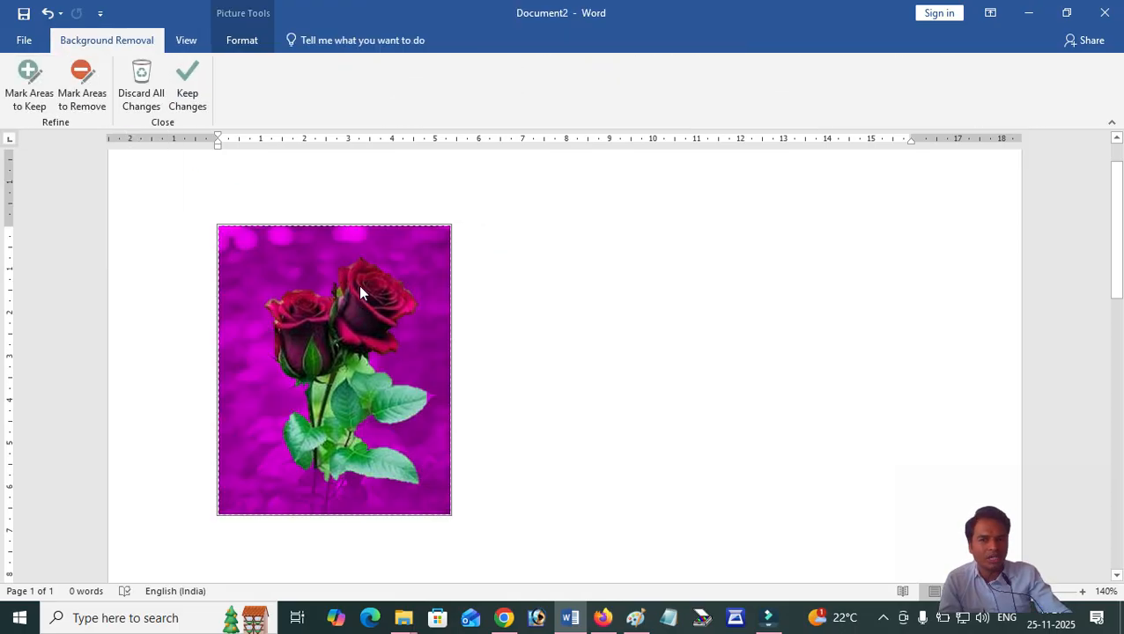
left_click(190, 101)
left_click(570, 411)
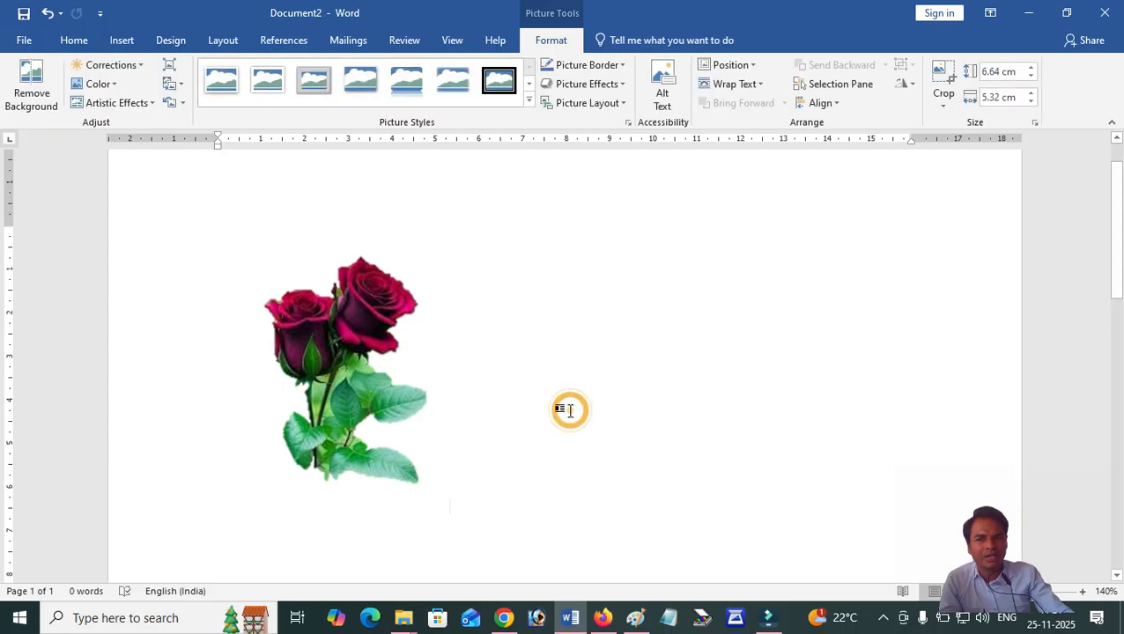
left_click(374, 335)
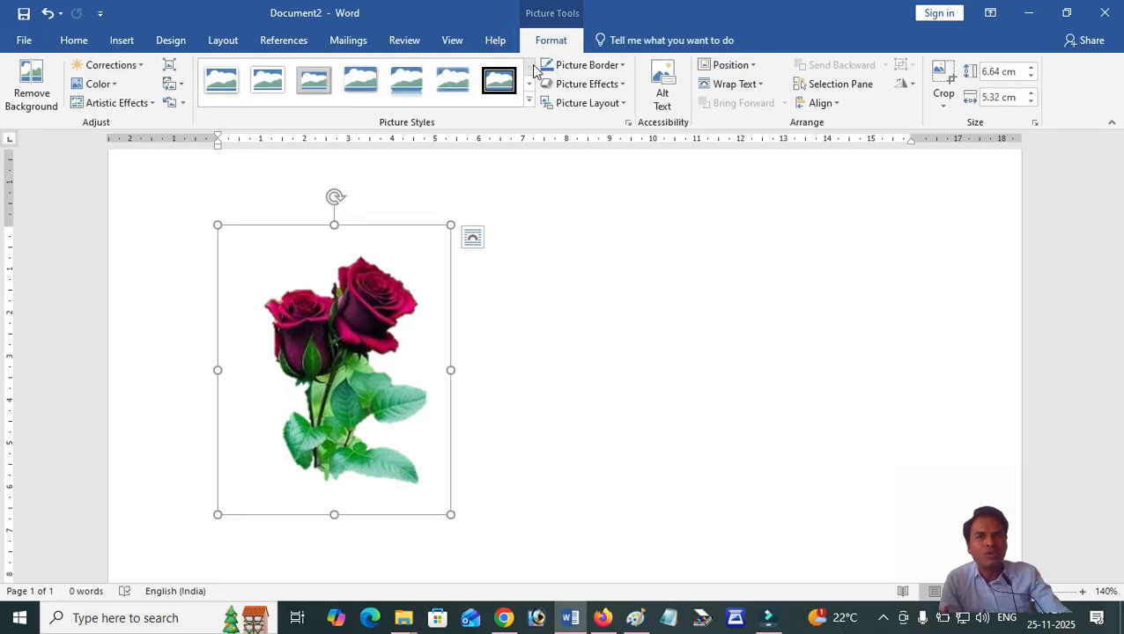
left_click(49, 14)
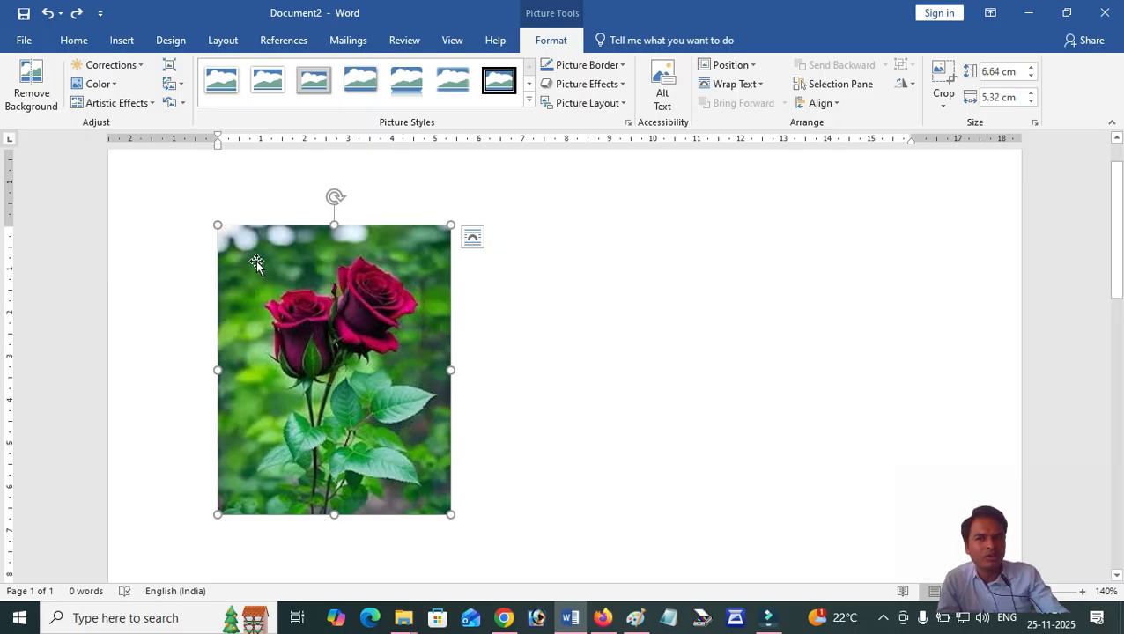
left_click(592, 275)
left_click(436, 281)
left_click(629, 264)
left_click(421, 276)
left_click(385, 305)
left_click(657, 308)
left_click(284, 307)
left_click(360, 276)
left_click(414, 281)
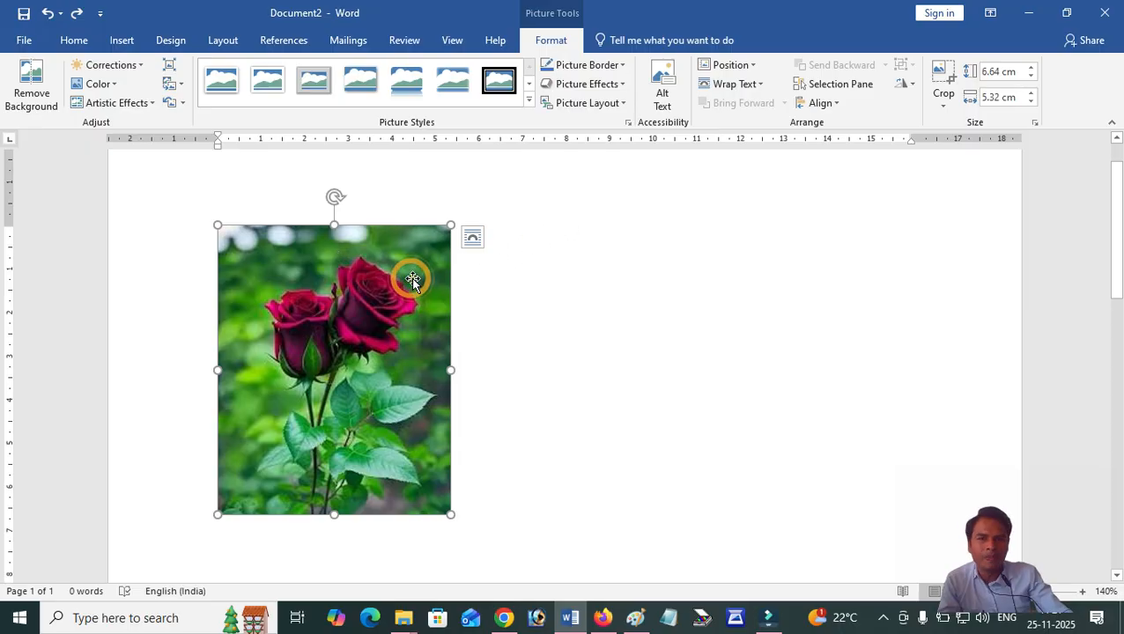
Step: Set the rose picture's text wrapping to Square and move the picture to the right half of the page
left_click(759, 88)
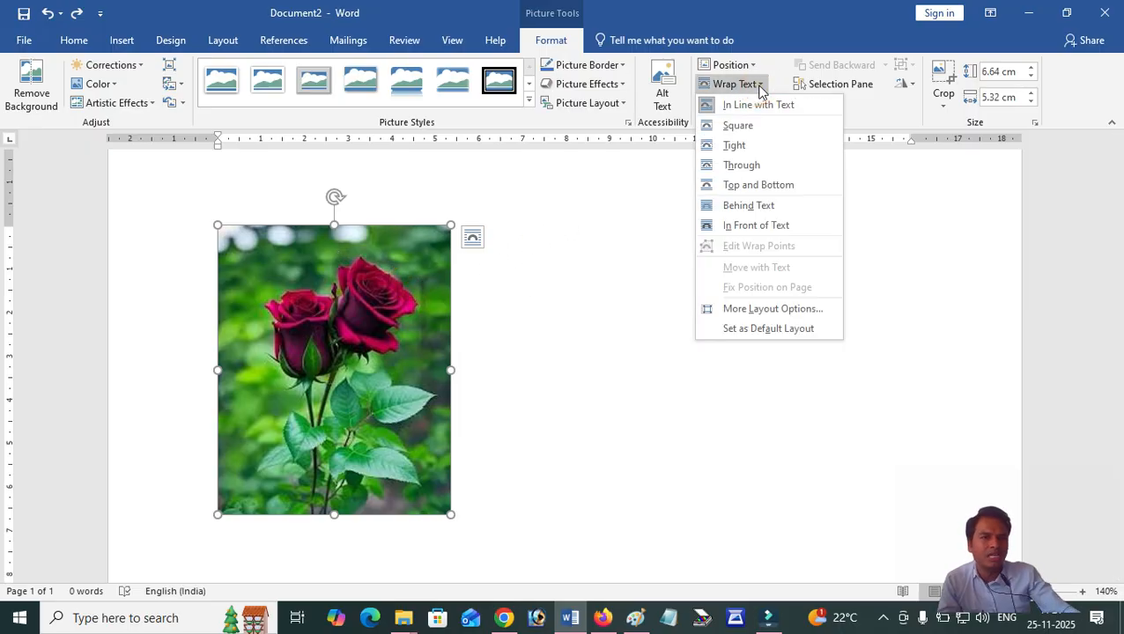
left_click(732, 125)
left_click_drag(409, 317, 691, 280)
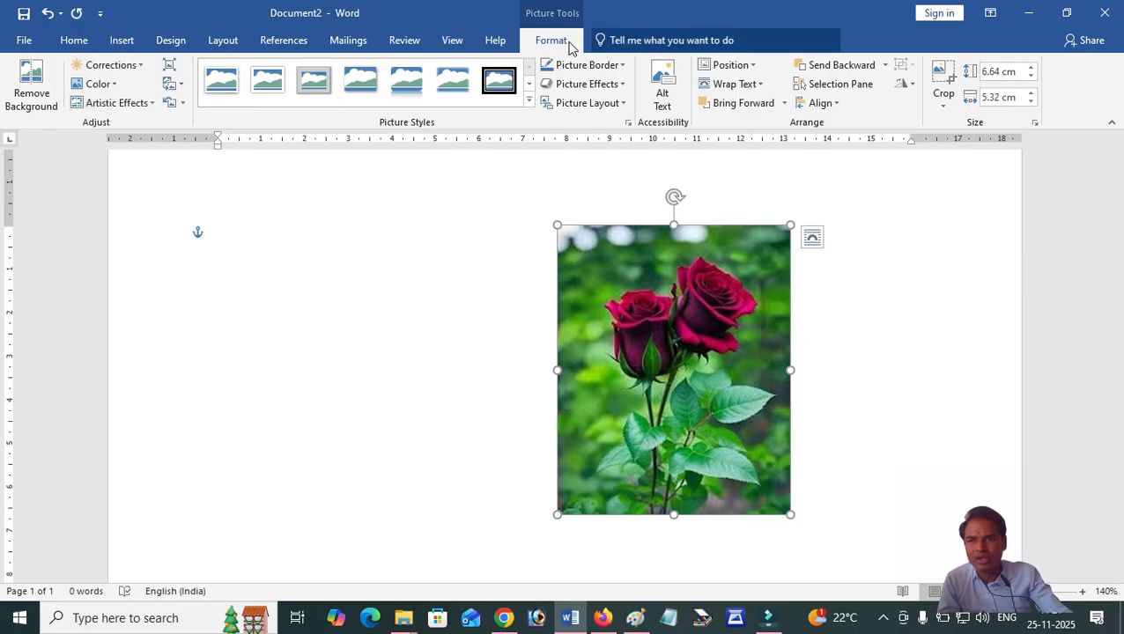
Step: Apply a brighter, higher-contrast correction preset to the rose picture, and reset the picture
left_click(121, 69)
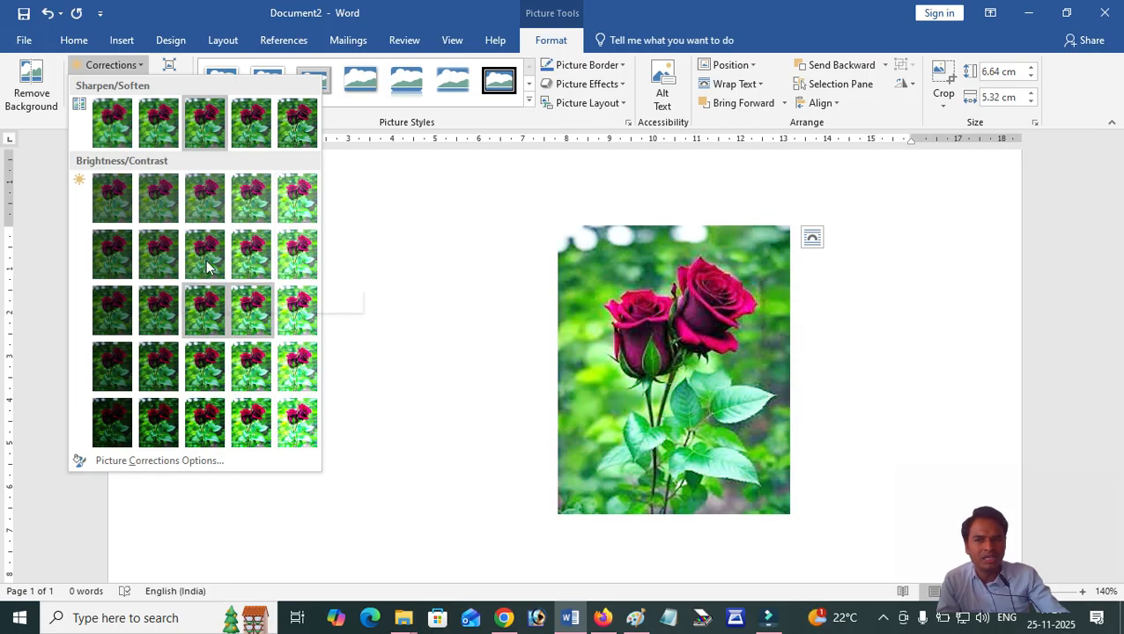
left_click(295, 368)
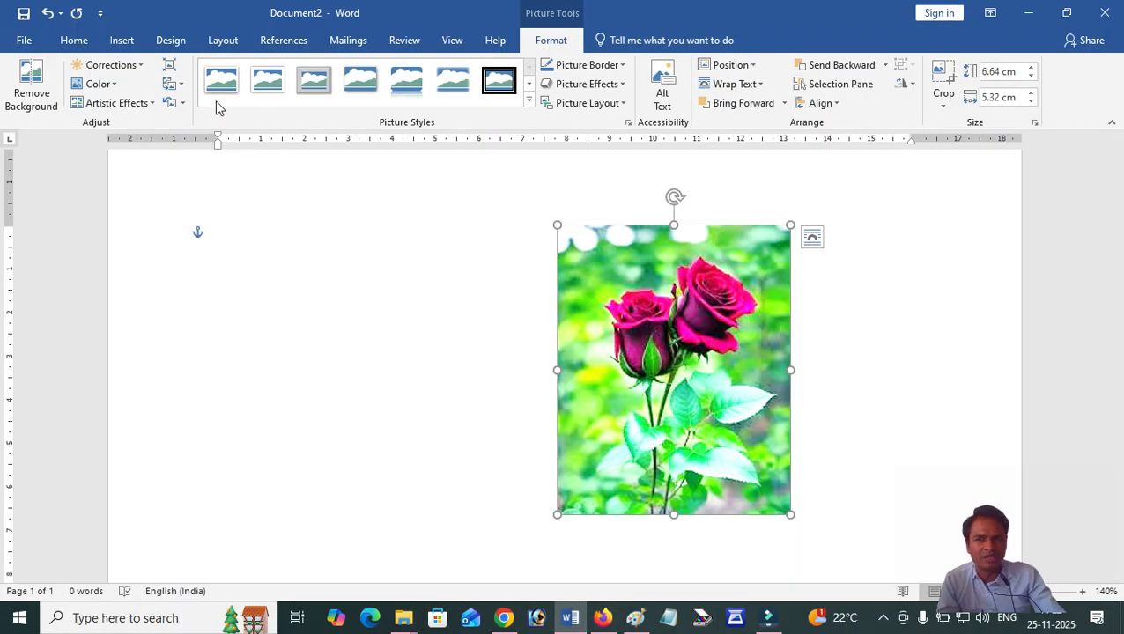
left_click(171, 104)
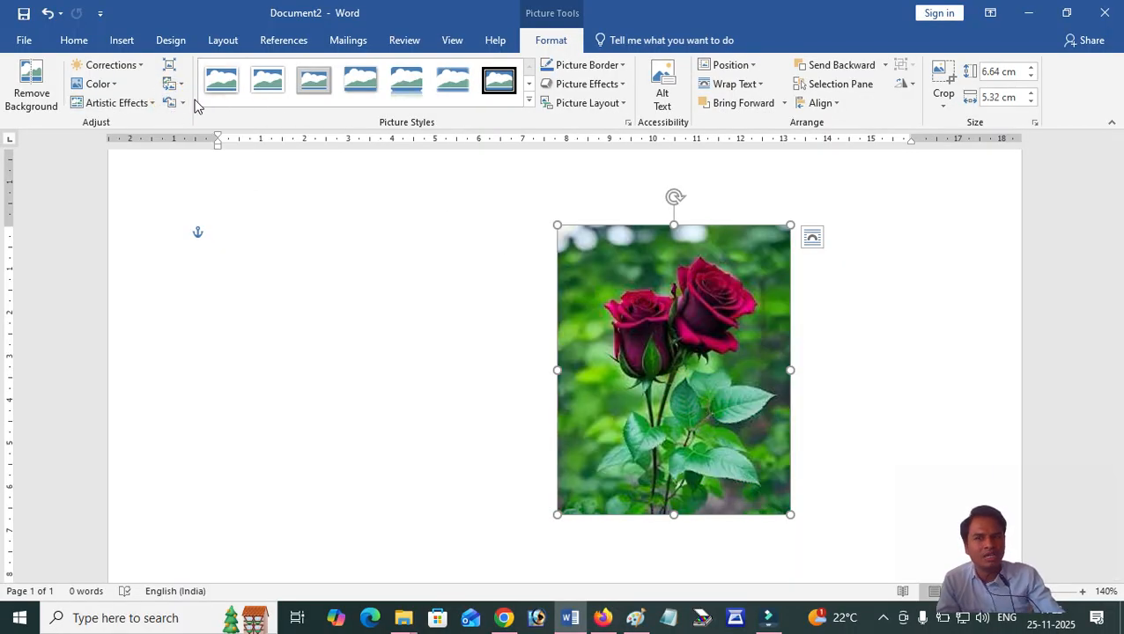
Step: Recolor the rose picture with the dark gray variation, and reset the picture
left_click(110, 85)
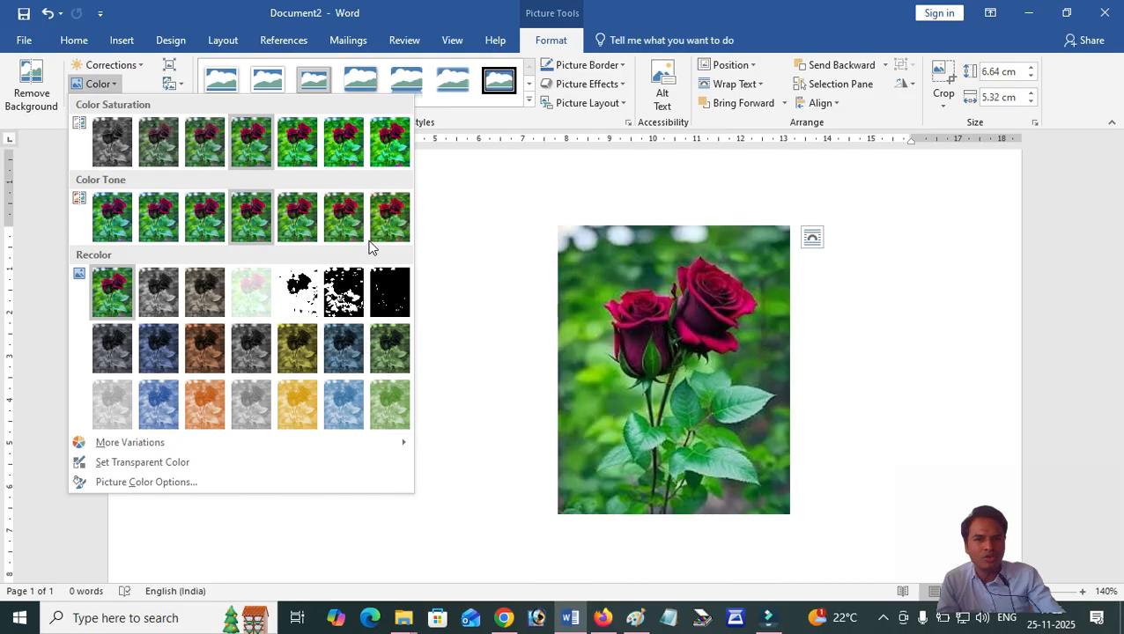
left_click(114, 352)
left_click(701, 306)
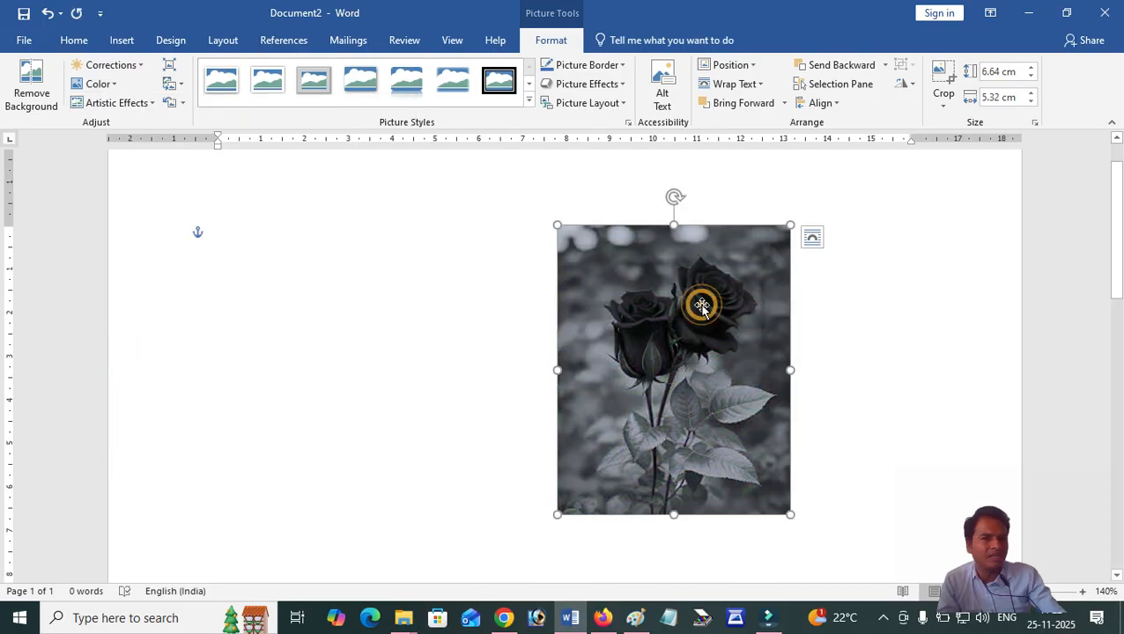
left_click(171, 103)
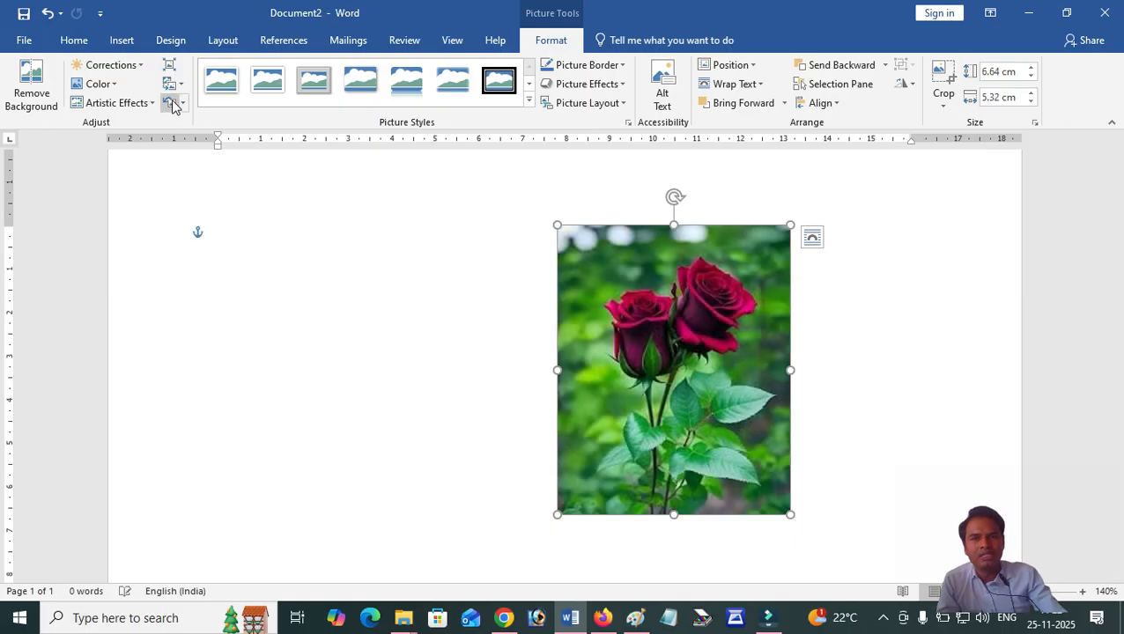
left_click(133, 105)
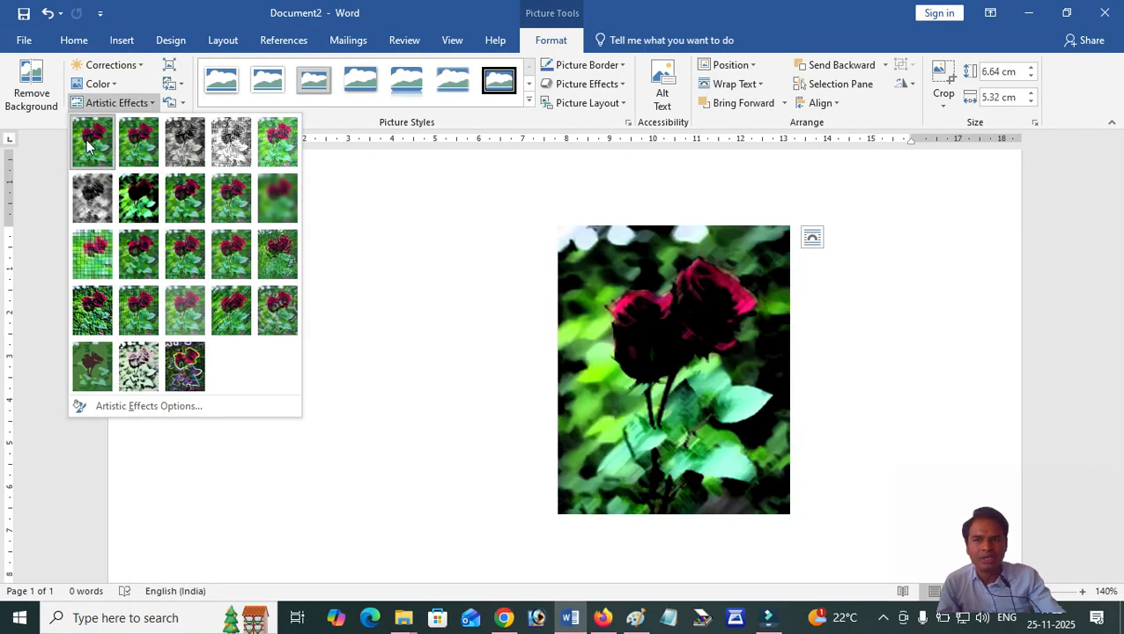
left_click(113, 103)
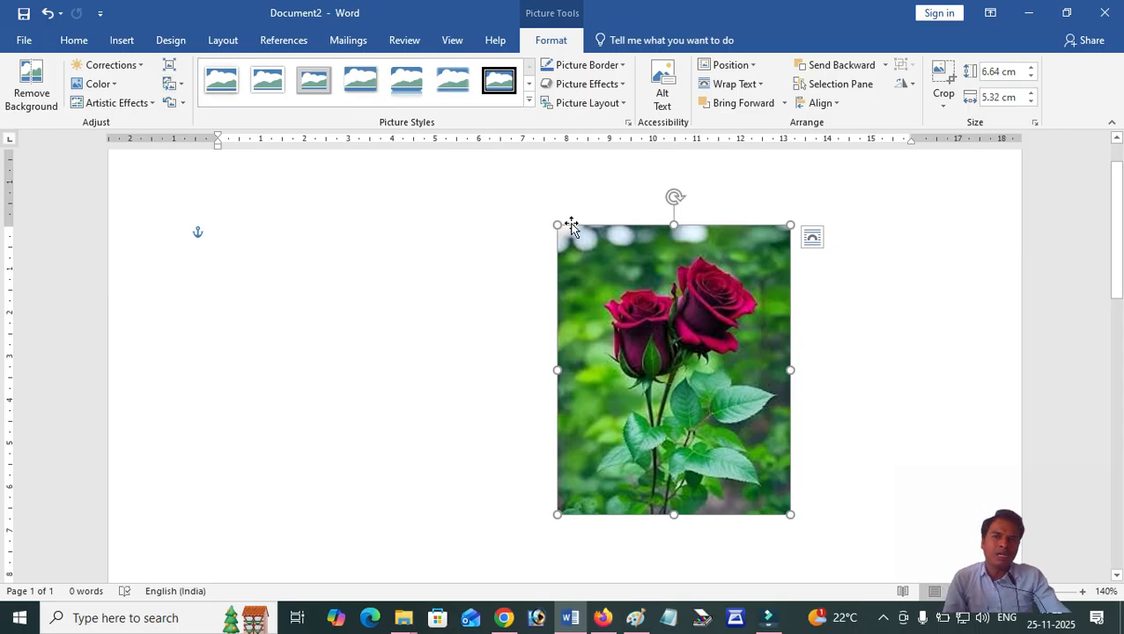
Step: Apply the white-framed picture style with diagonally rounded corners and a soft shadow to the rose picture
left_click(529, 99)
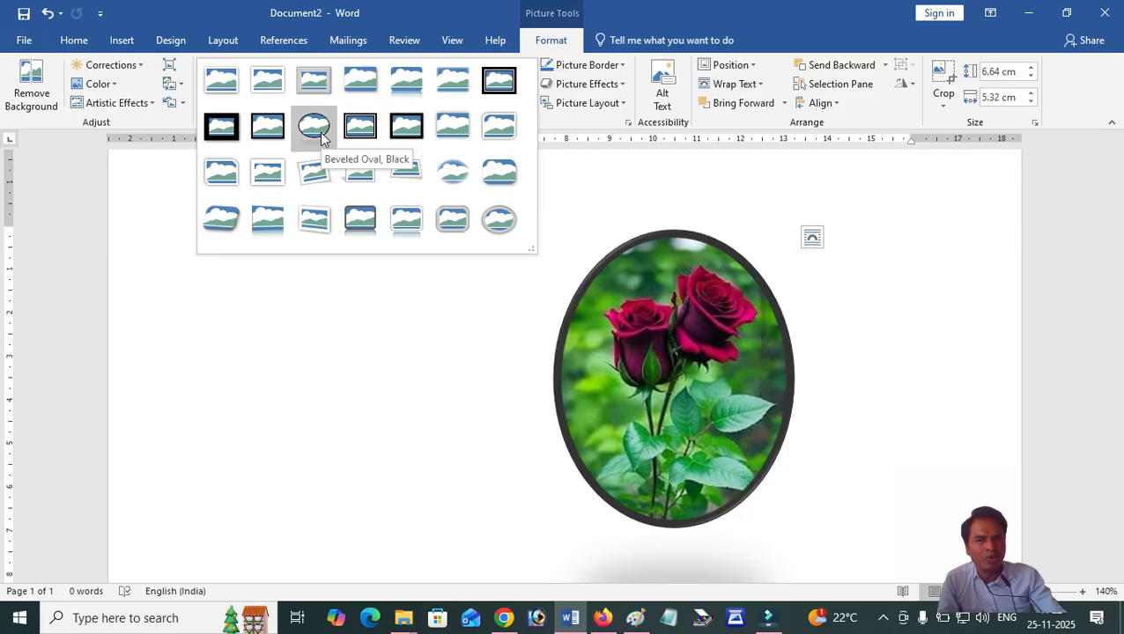
left_click(491, 130)
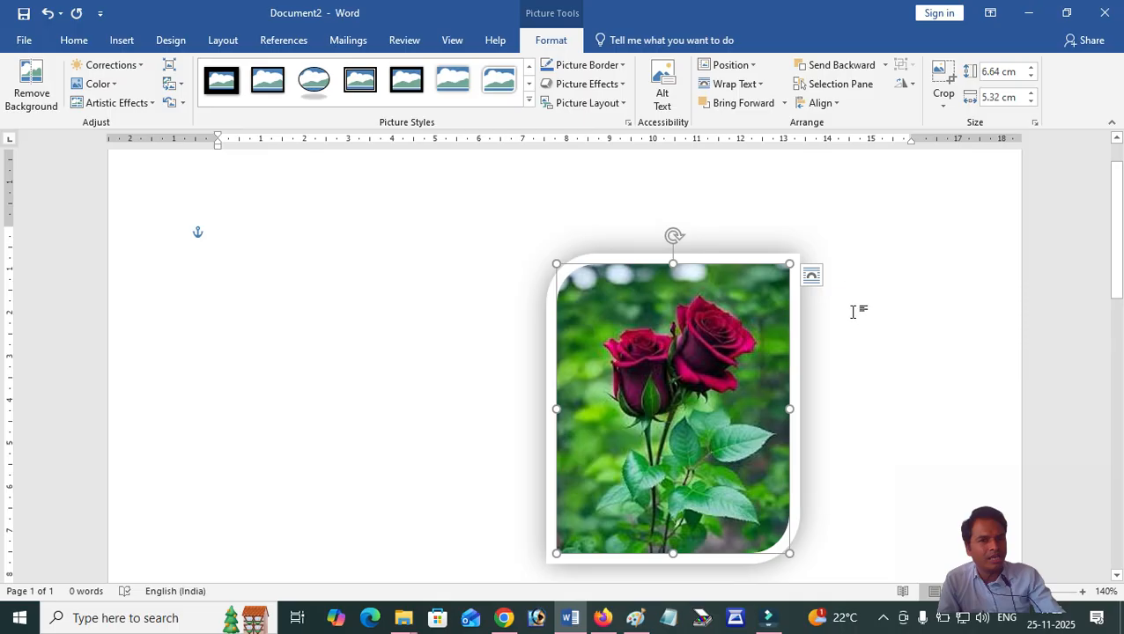
Step: Give the rose picture a standard red border, and remove the border with No Outline
left_click_drag(686, 325, 679, 314)
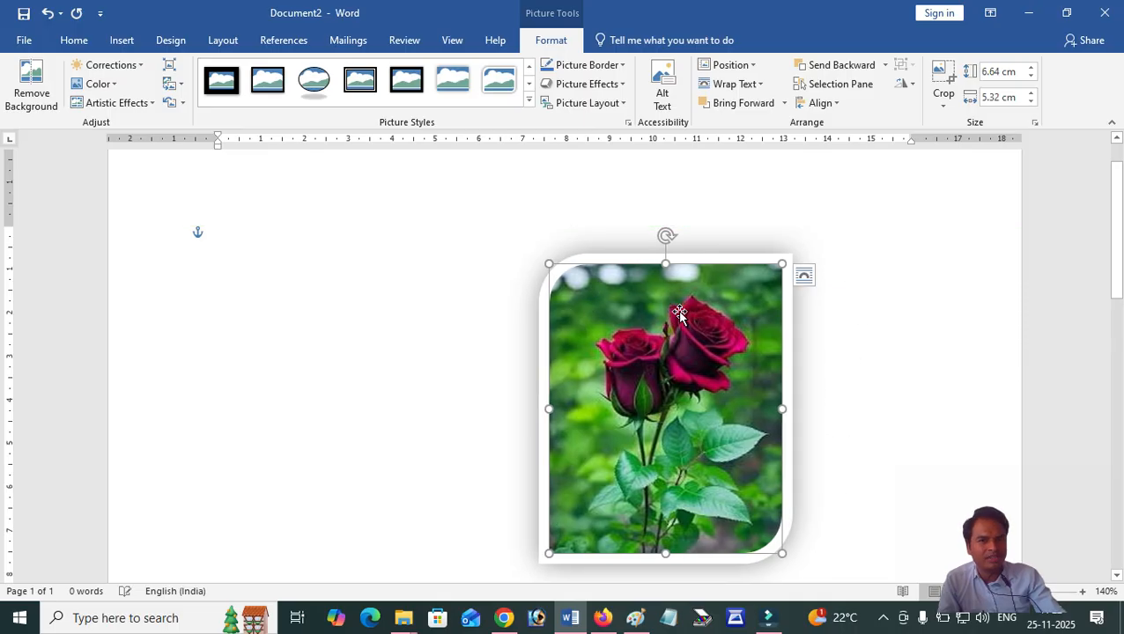
left_click(587, 70)
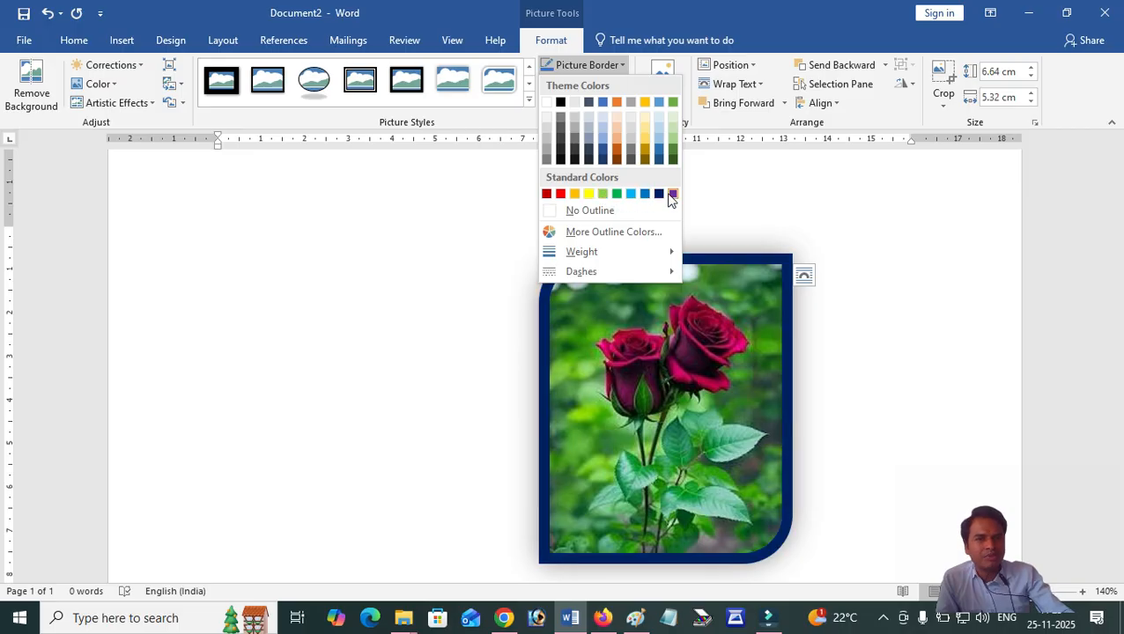
left_click(563, 200)
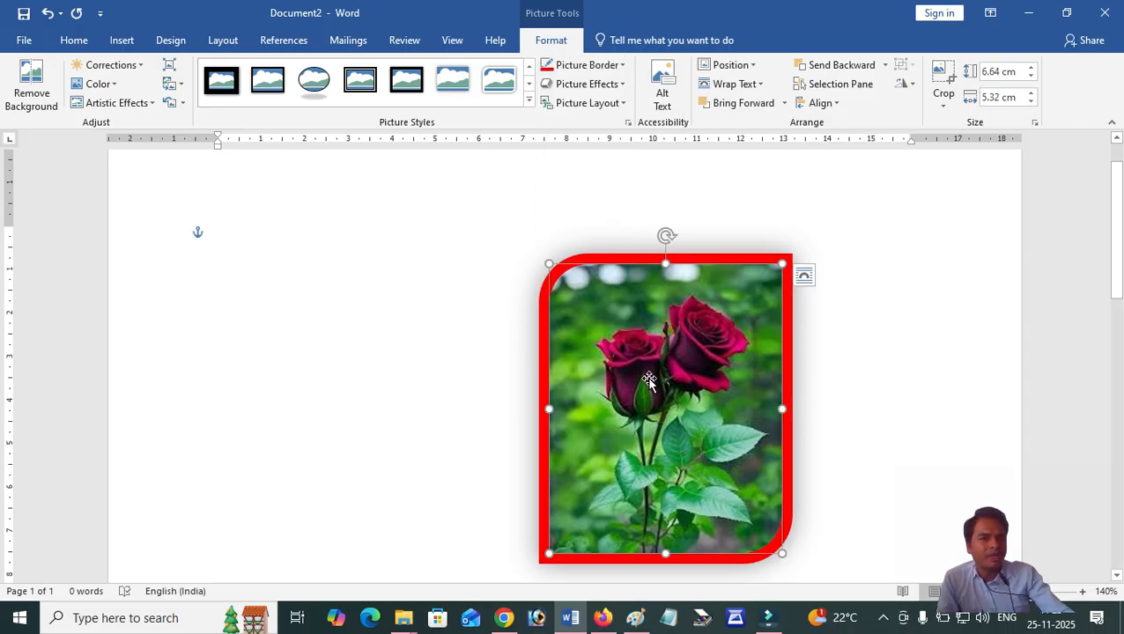
left_click(618, 67)
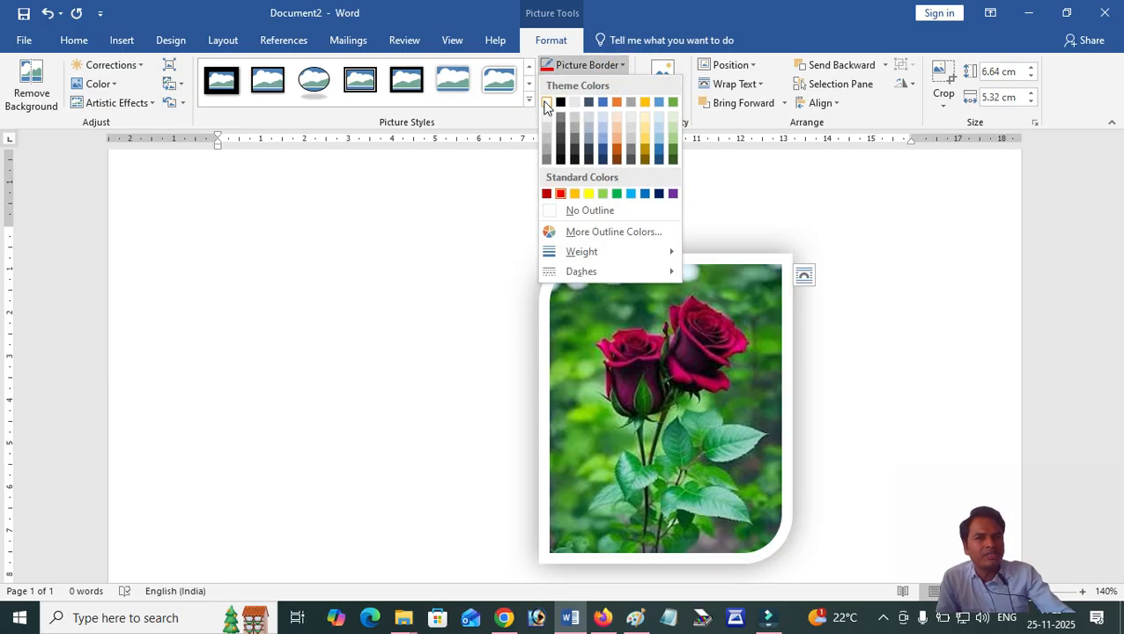
left_click(577, 211)
left_click(903, 322)
Step: Reselect the rose picture and apply a standard red border around it
left_click(704, 351)
double_click(692, 343)
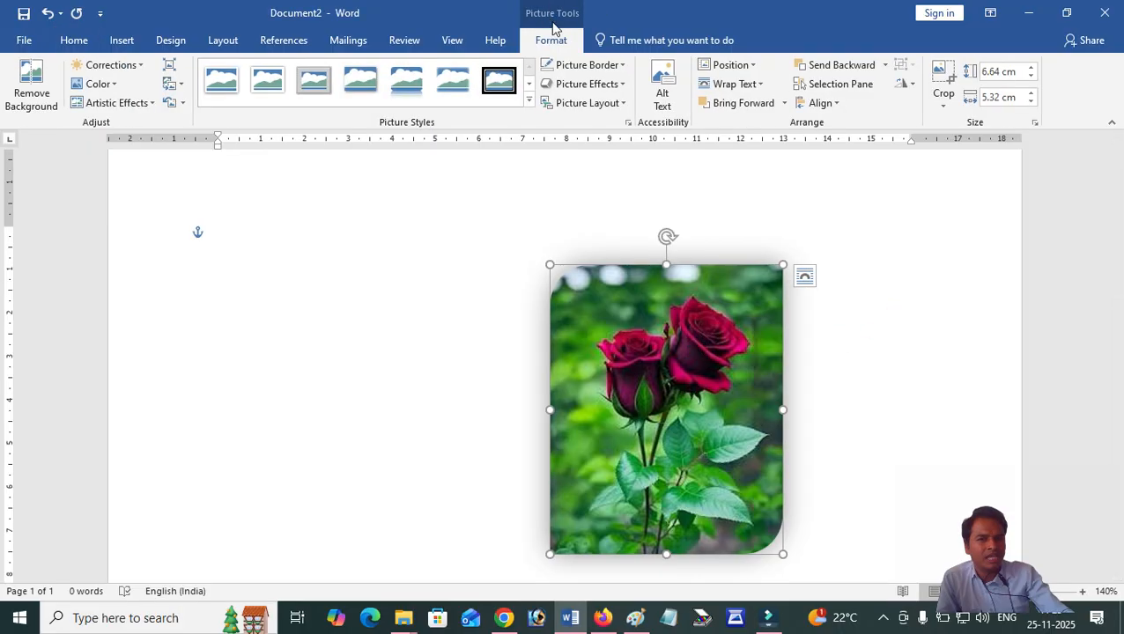
left_click(581, 64)
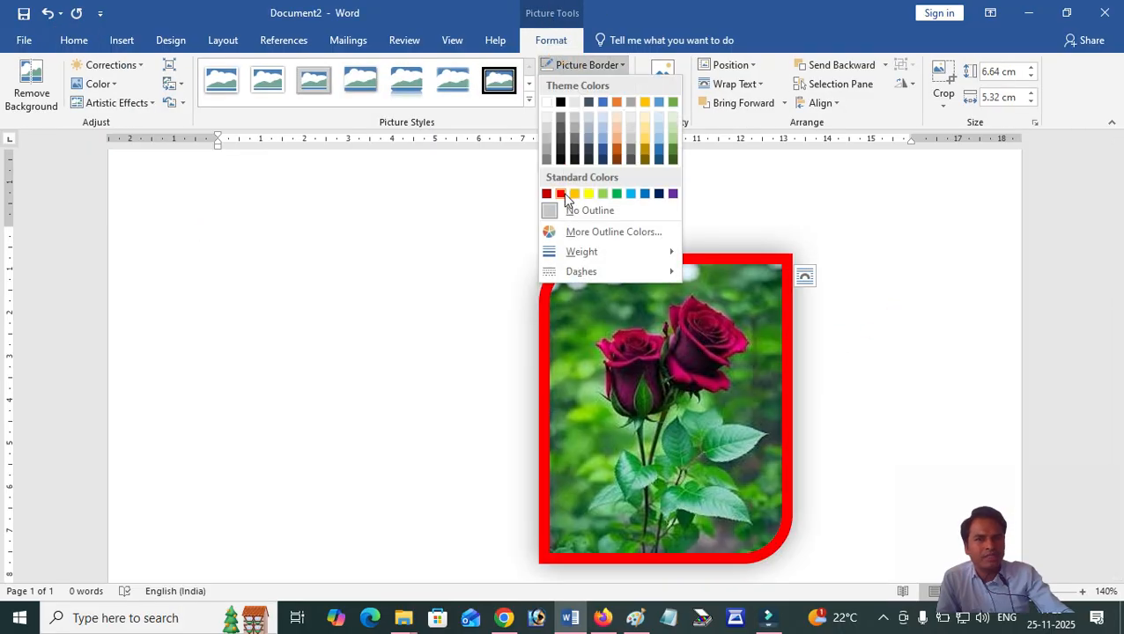
left_click(561, 194)
Step: Move the rose picture horizontally to the left margin of the page
left_click(621, 84)
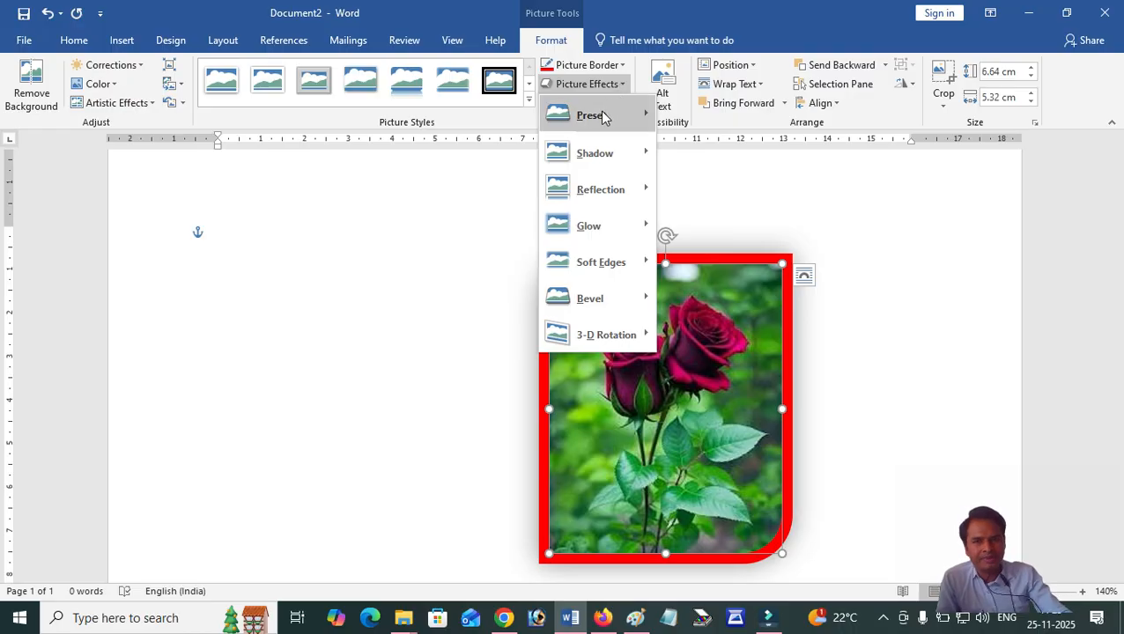
mouse_move(601, 119)
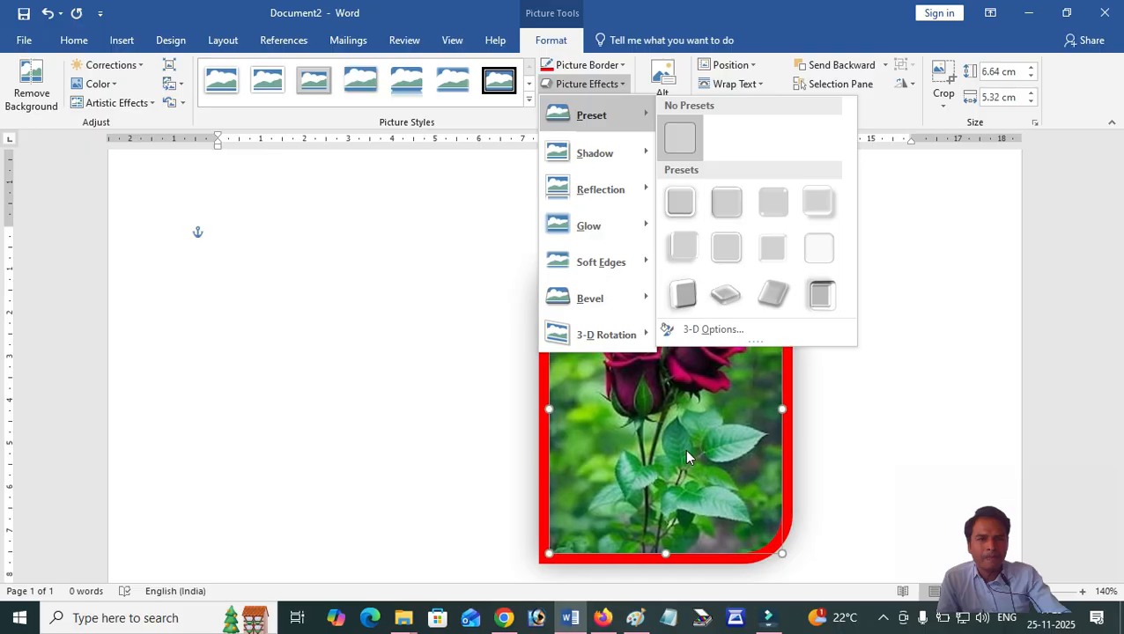
left_click(676, 386)
left_click_drag(676, 386, 338, 386)
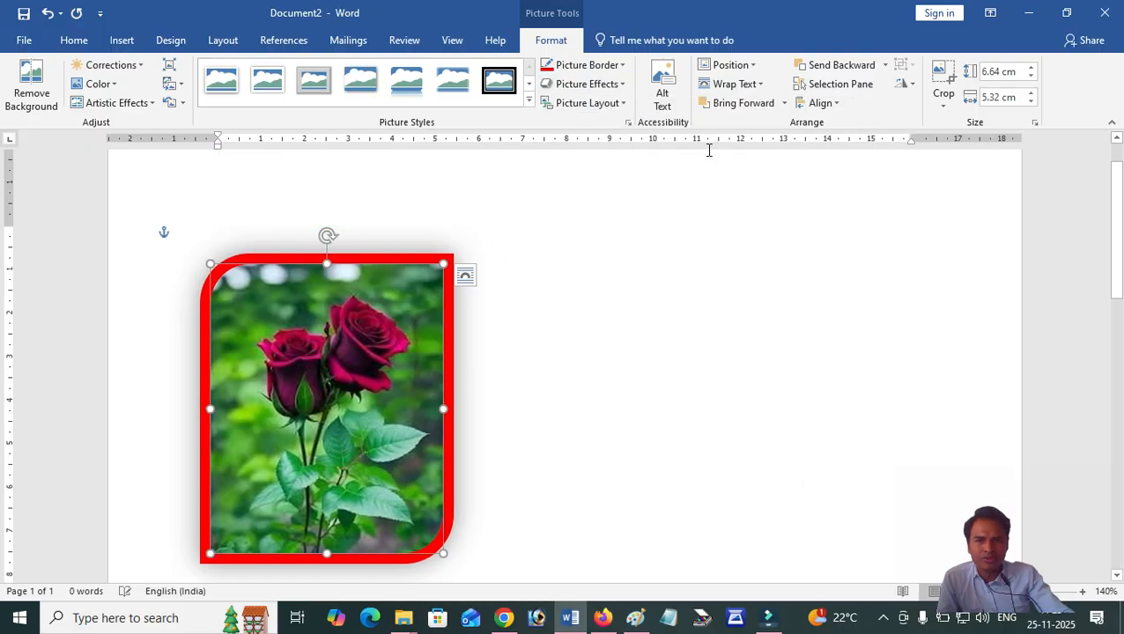
Step: Apply the last 3-D preset picture effect to the rose picture, and set the effect back to No Presets
left_click(612, 83)
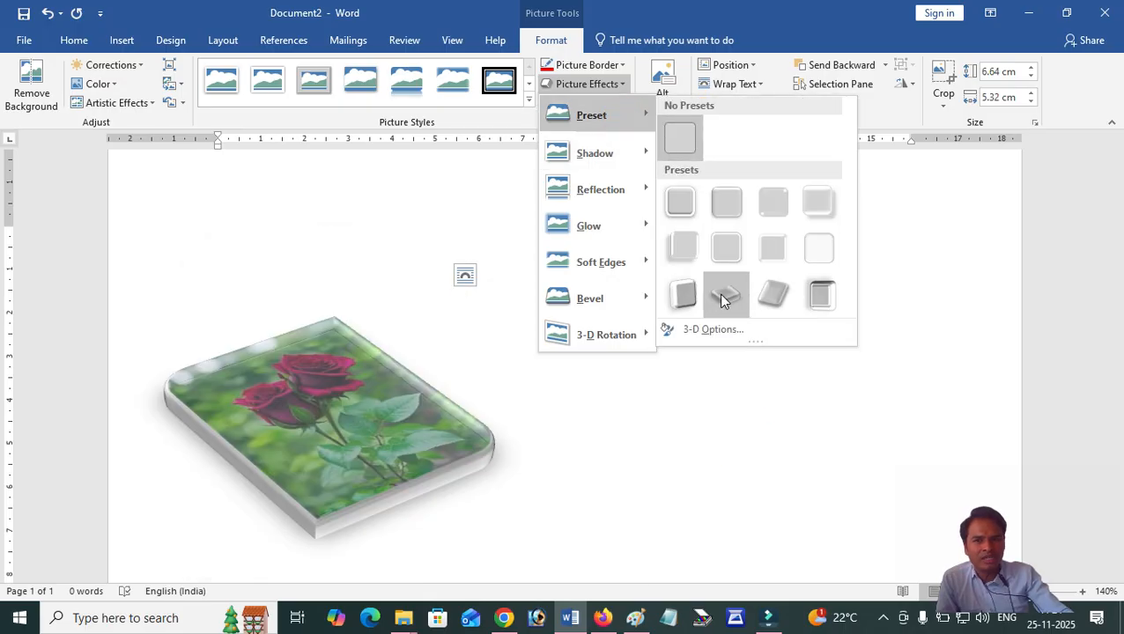
left_click(816, 294)
left_click(674, 326)
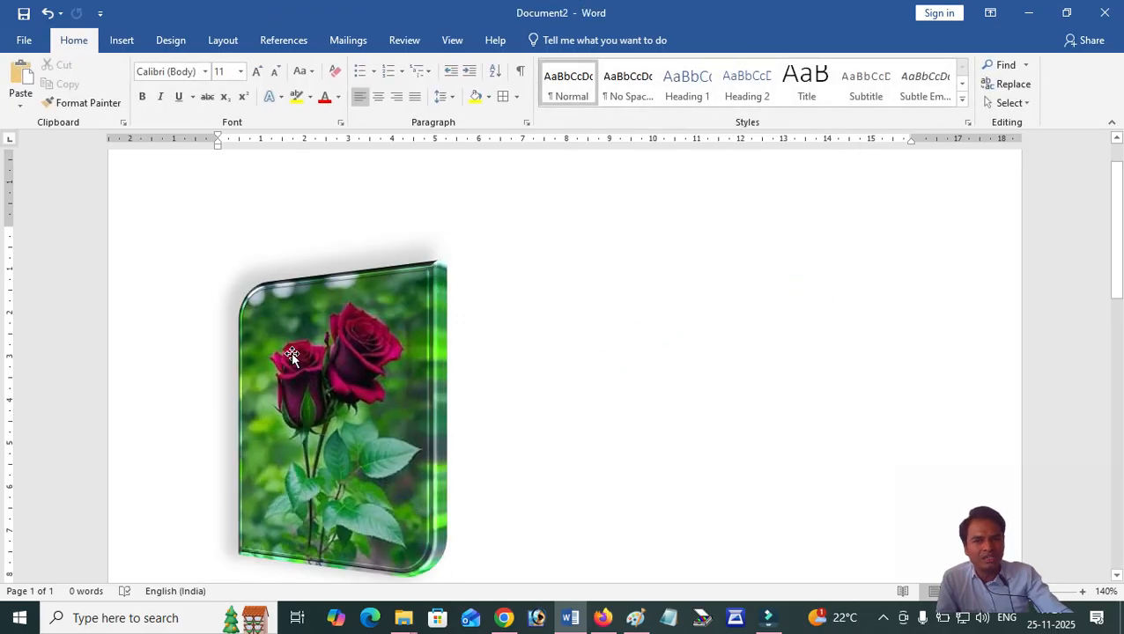
left_click(397, 329)
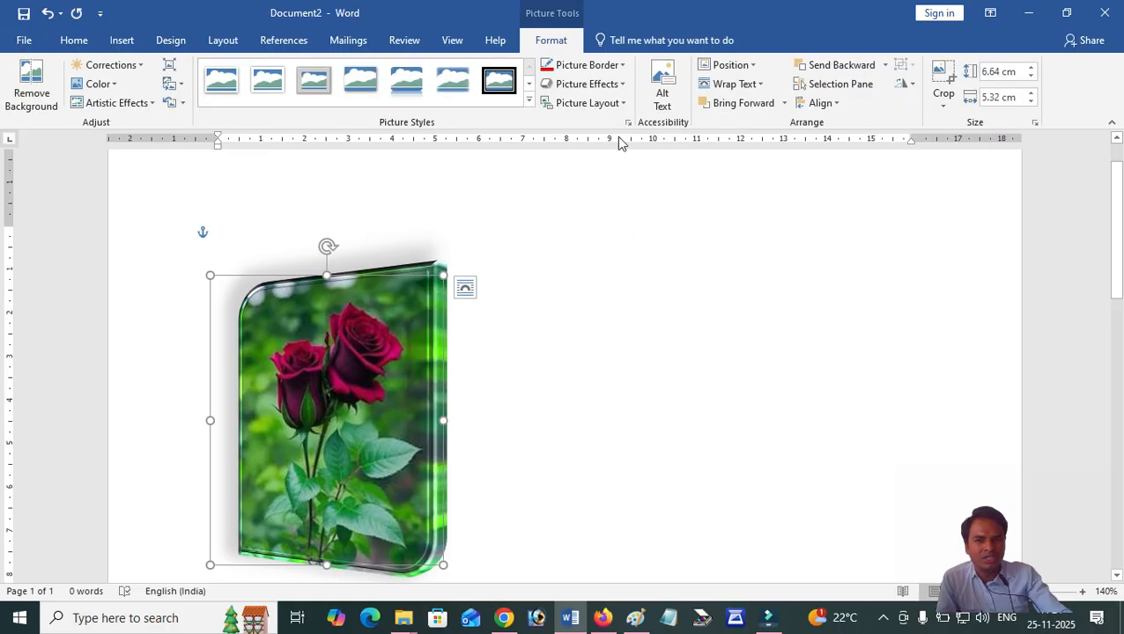
left_click(599, 84)
mouse_move(596, 124)
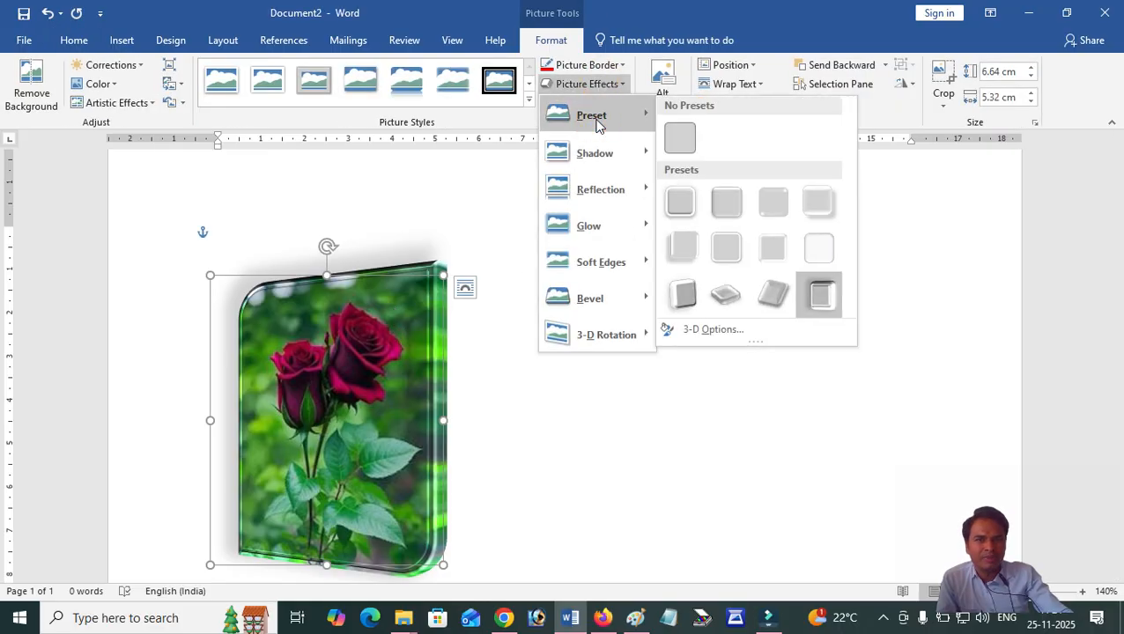
left_click(683, 139)
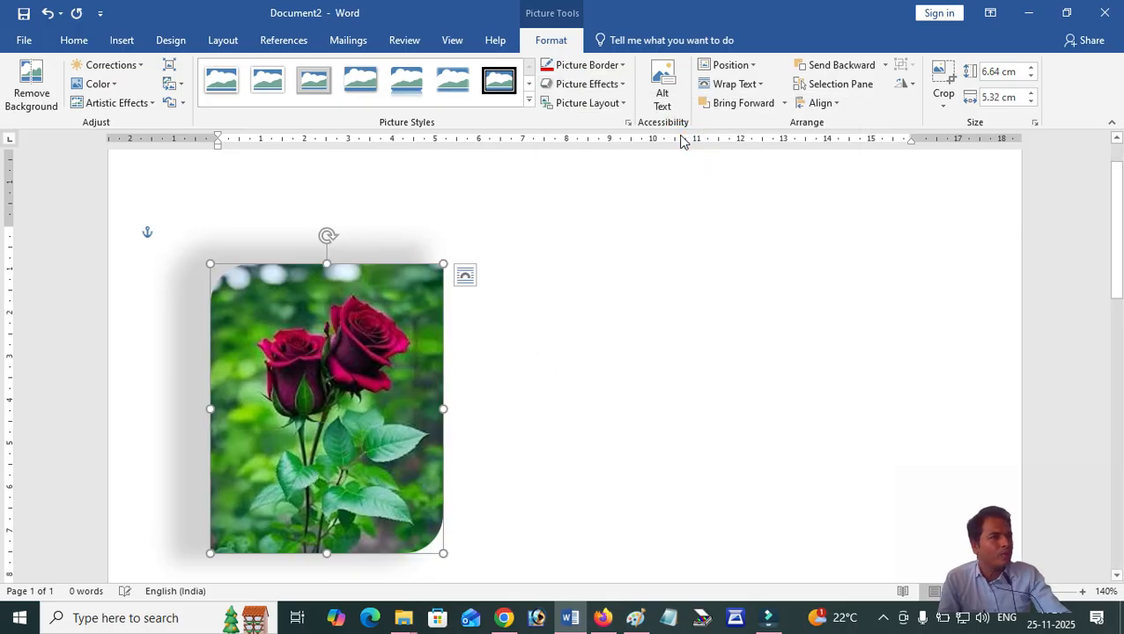
Step: Apply the perspective shadow that falls below the rose picture
left_click(588, 84)
left_click(581, 157)
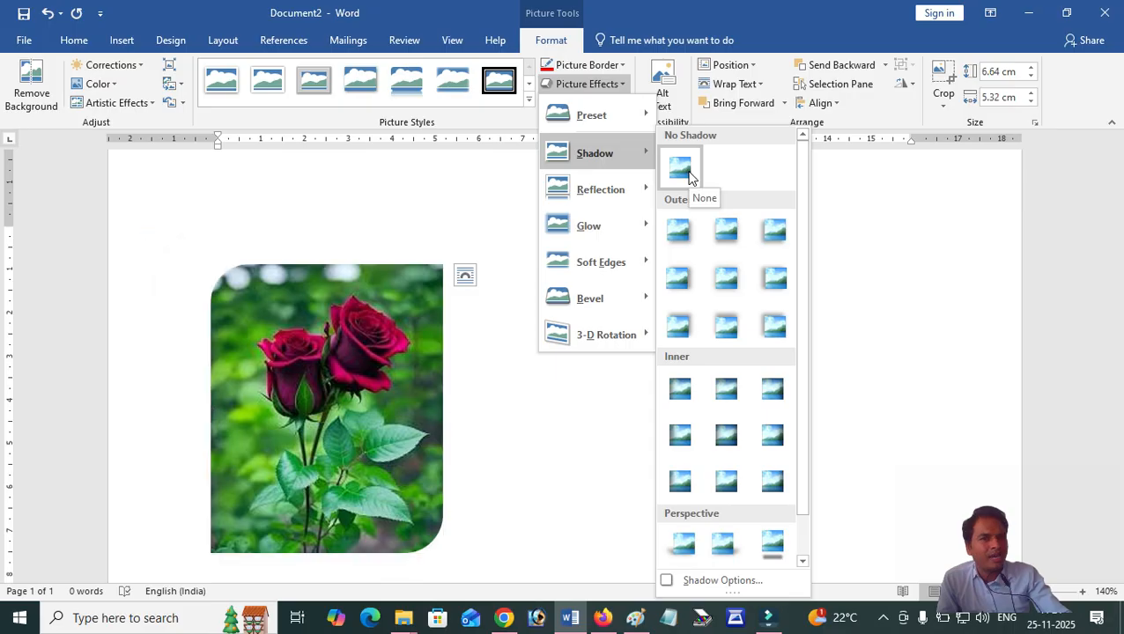
left_click(769, 543)
left_click(544, 421)
scroll(539, 419, "down", 3)
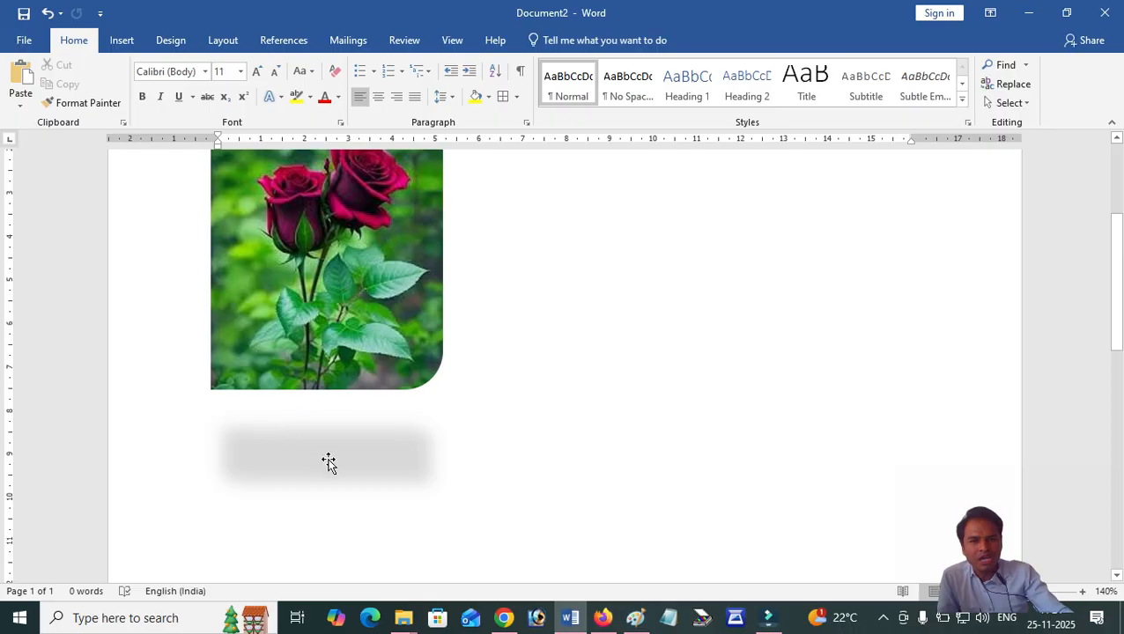
Step: Remove the shadow from the rose picture with the No Shadow option
left_click(357, 316)
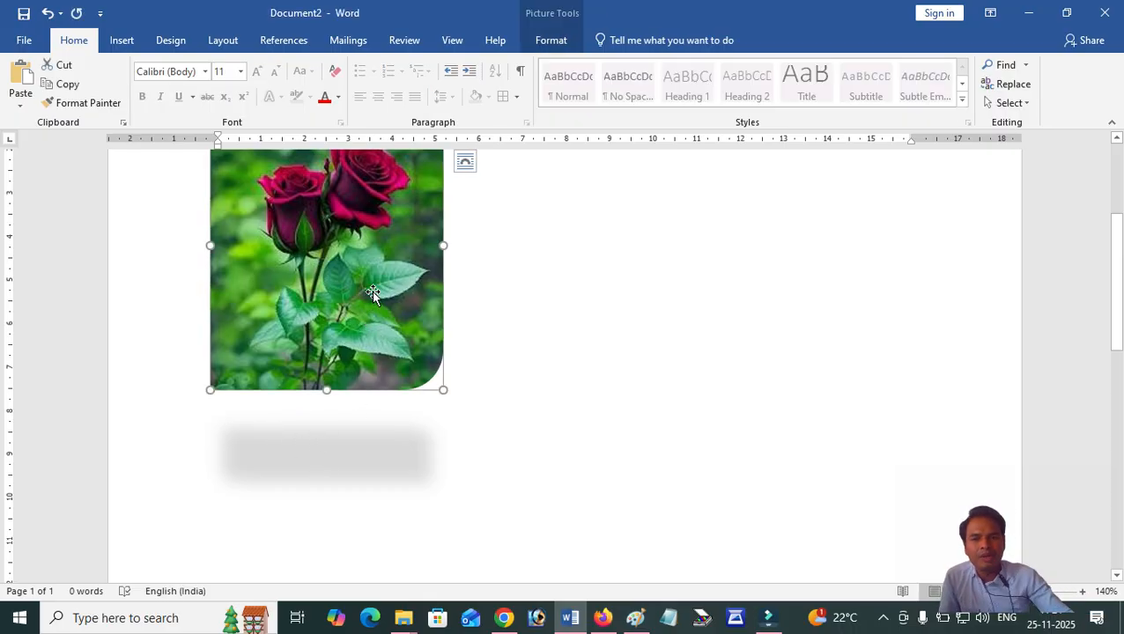
left_click(552, 40)
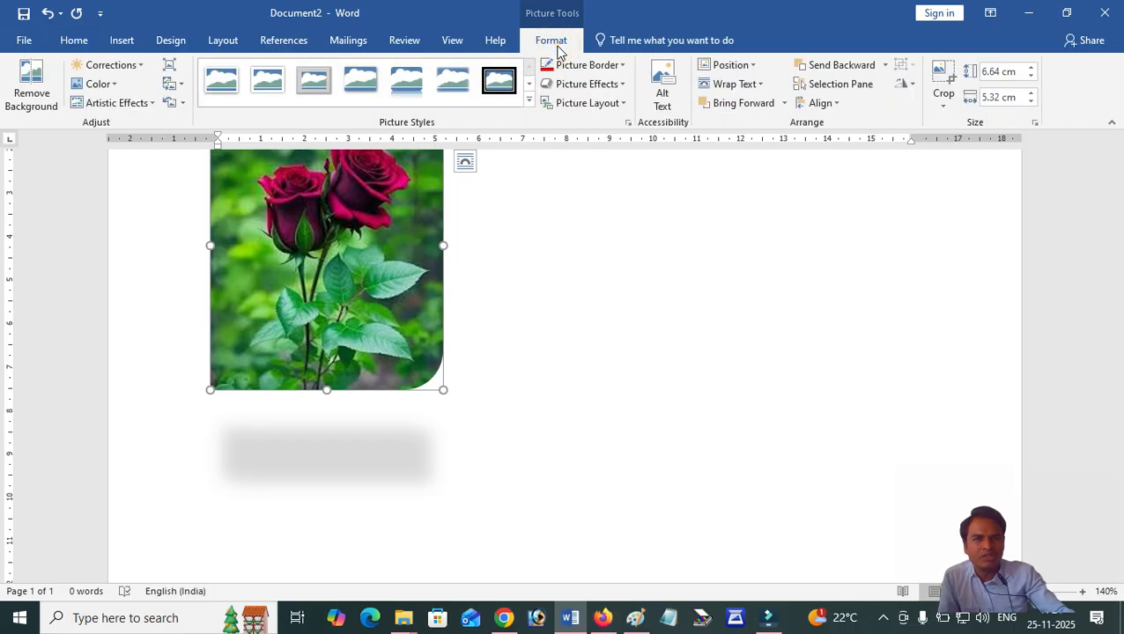
left_click(595, 88)
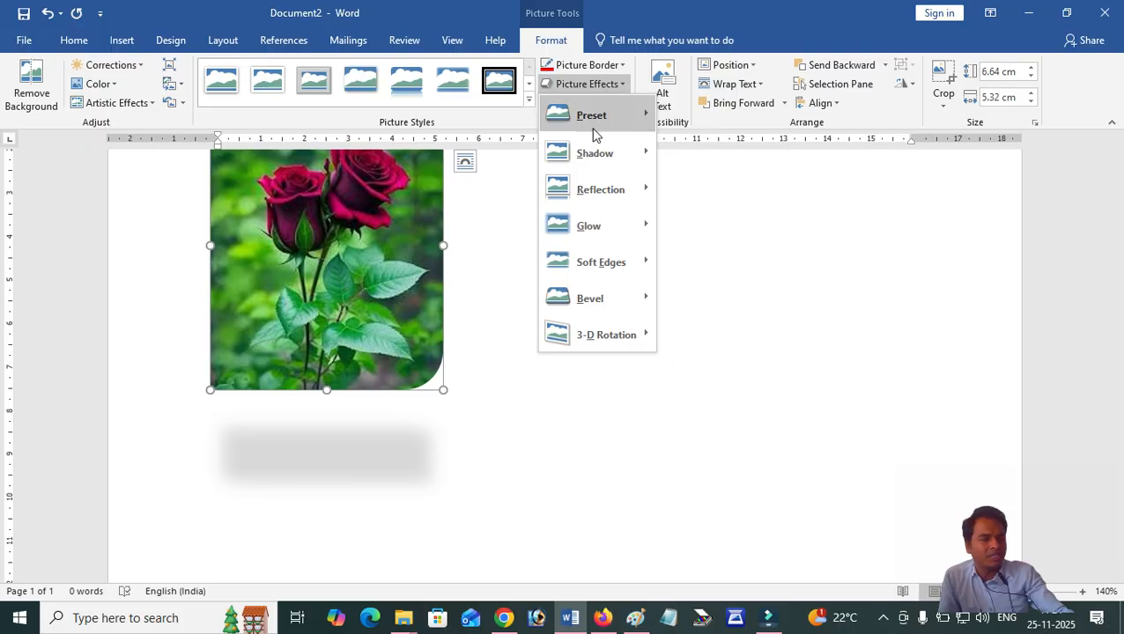
mouse_move(595, 152)
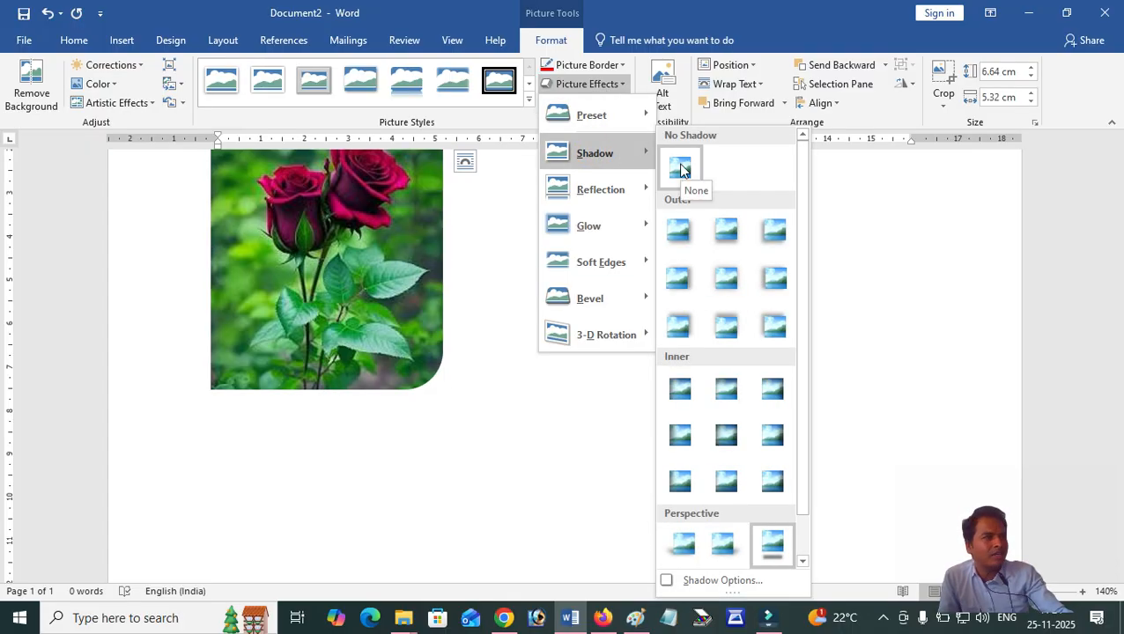
left_click(681, 169)
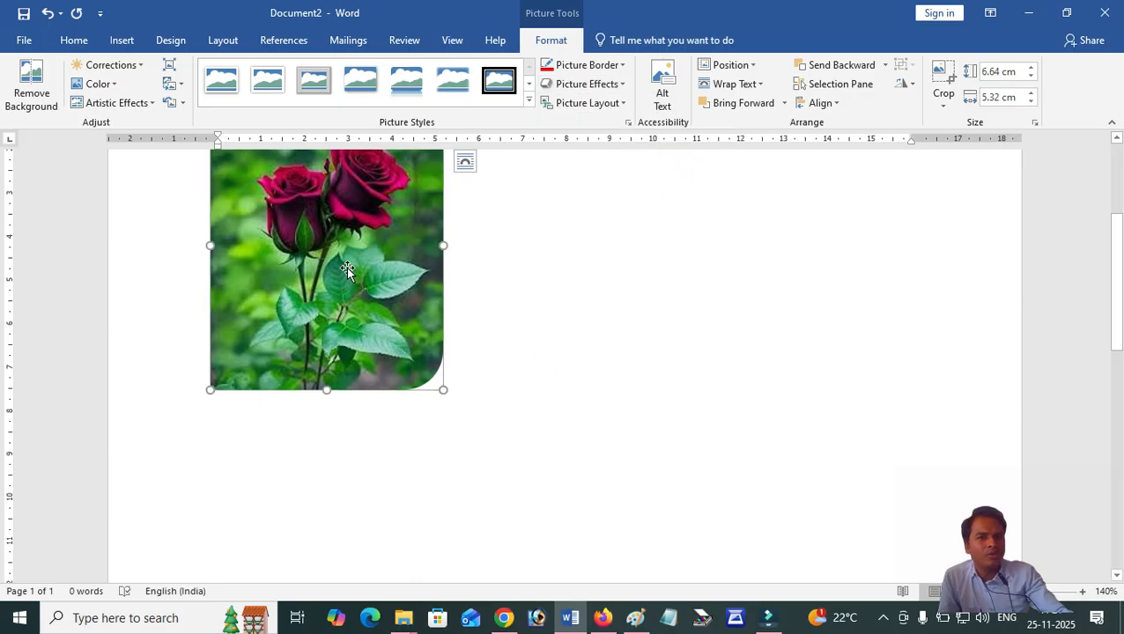
scroll(352, 255, "up", 2)
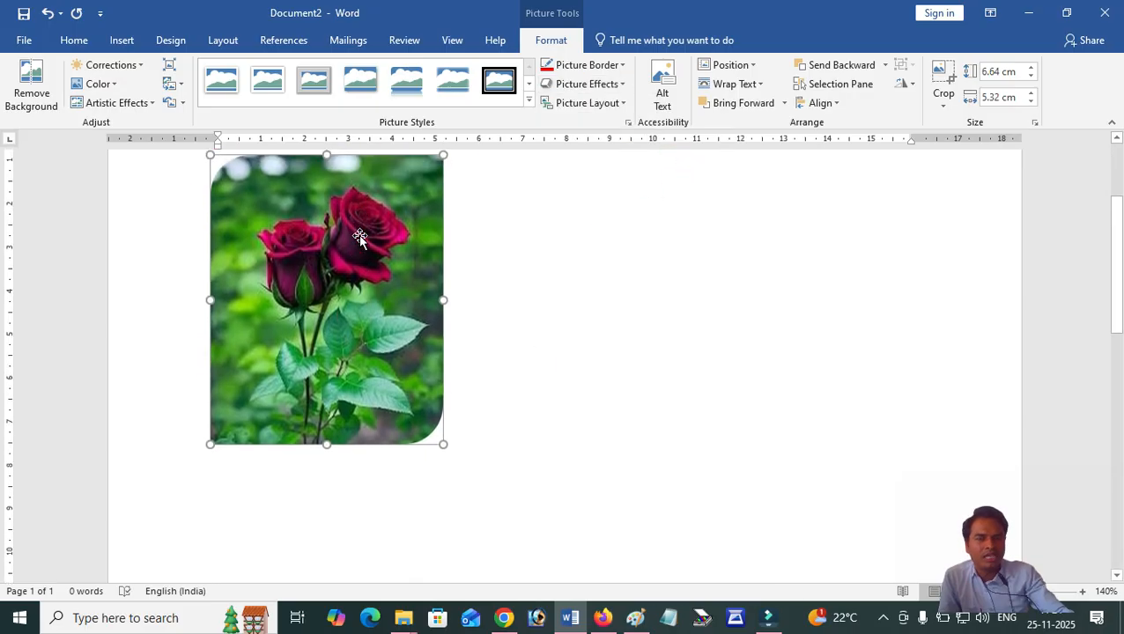
Step: Apply the last full-size reflection variation to the rose picture, and set it back to No Reflection
left_click(613, 91)
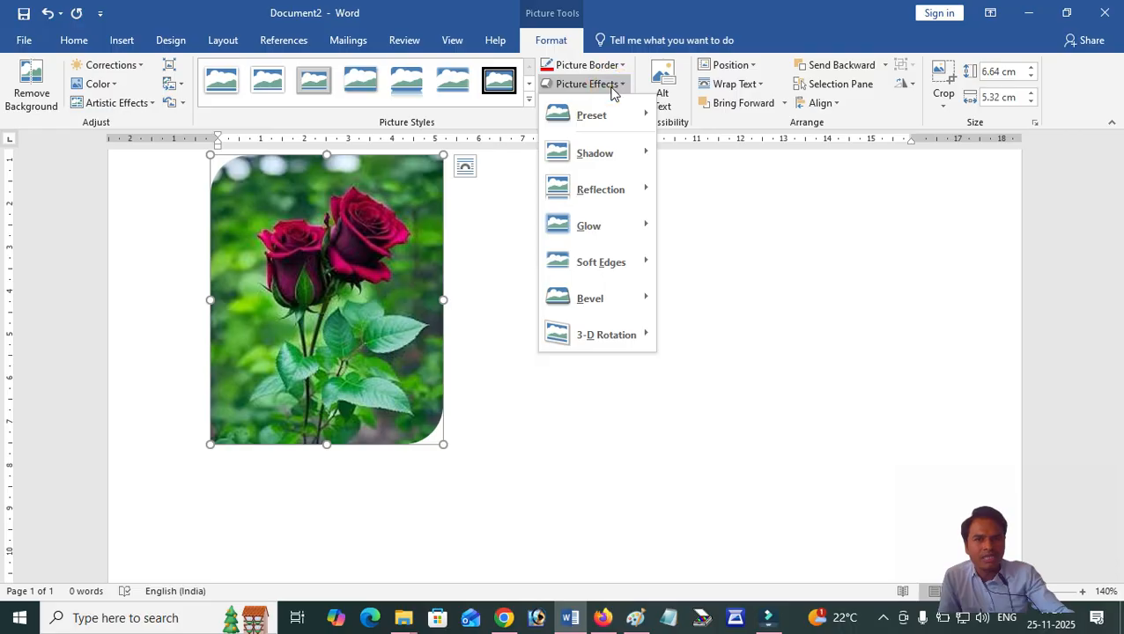
mouse_move(594, 202)
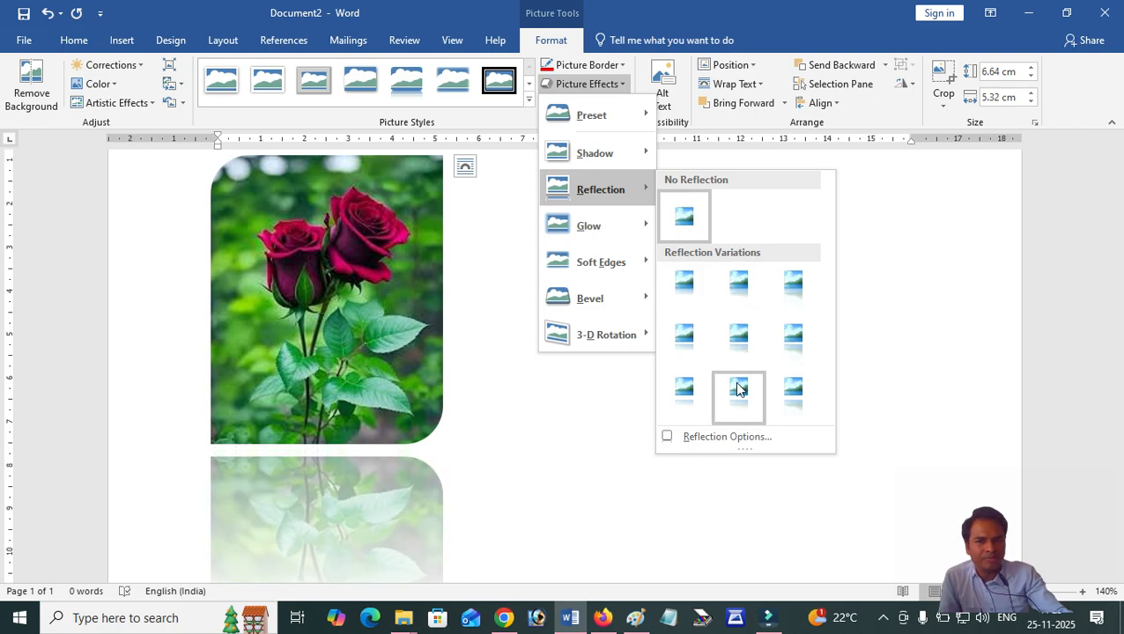
left_click(794, 391)
scroll(415, 403, "down", 3)
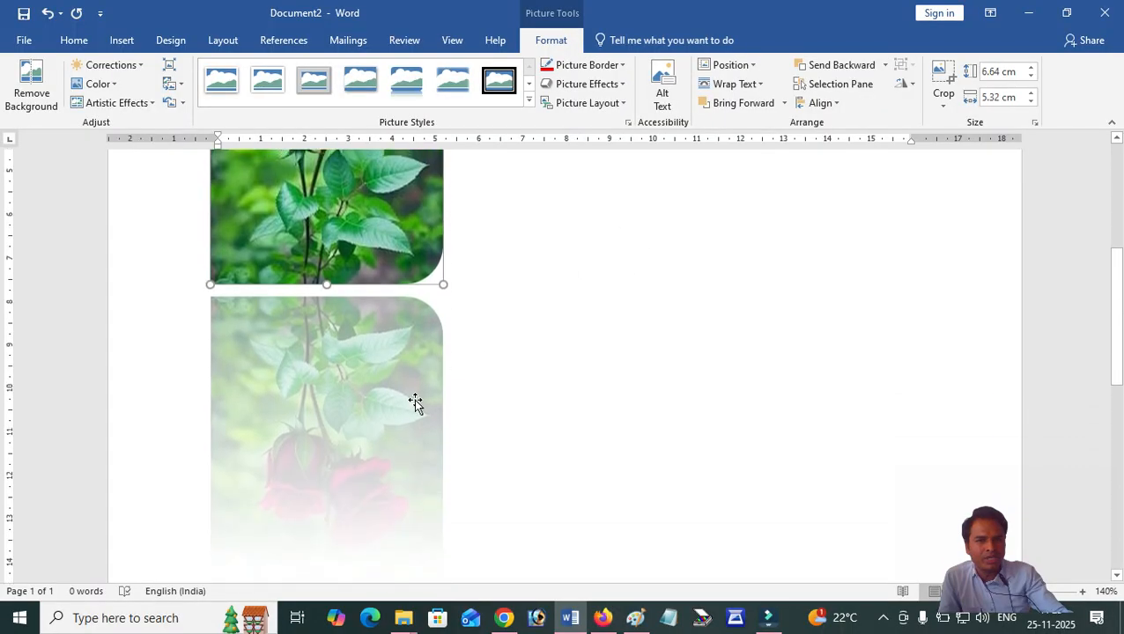
scroll(415, 403, "down", 2)
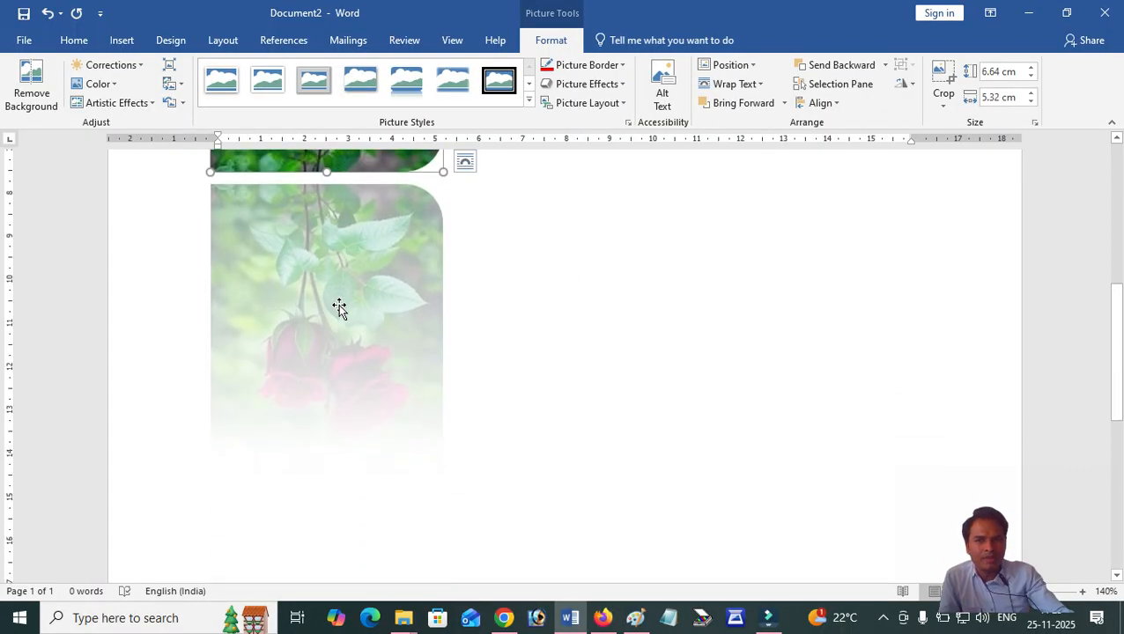
scroll(339, 302, "up", 4)
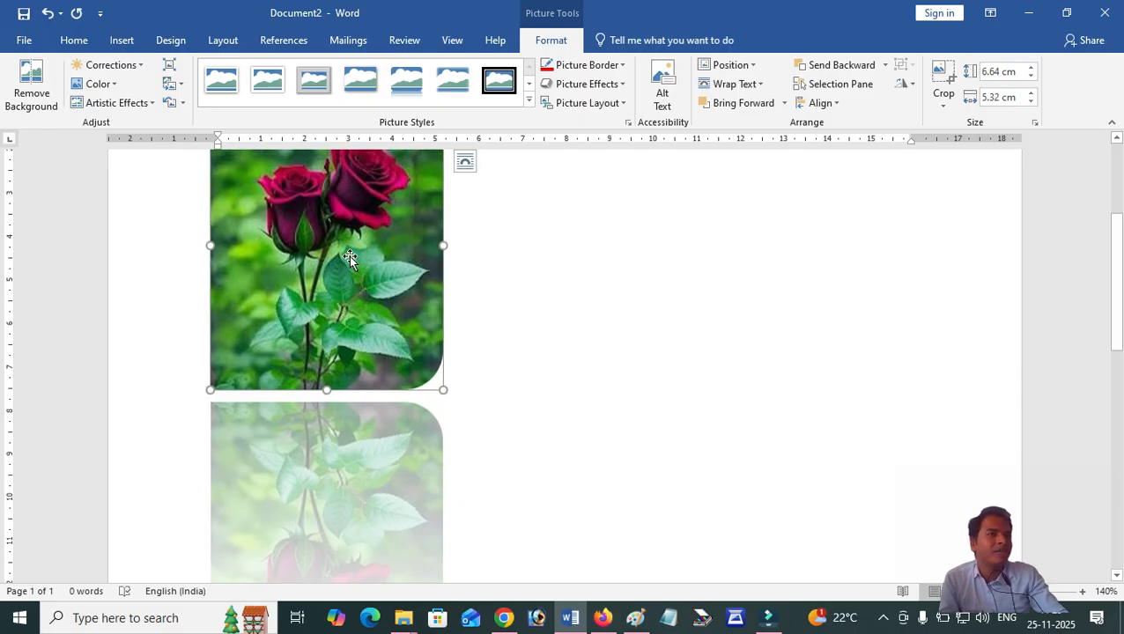
left_click(593, 84)
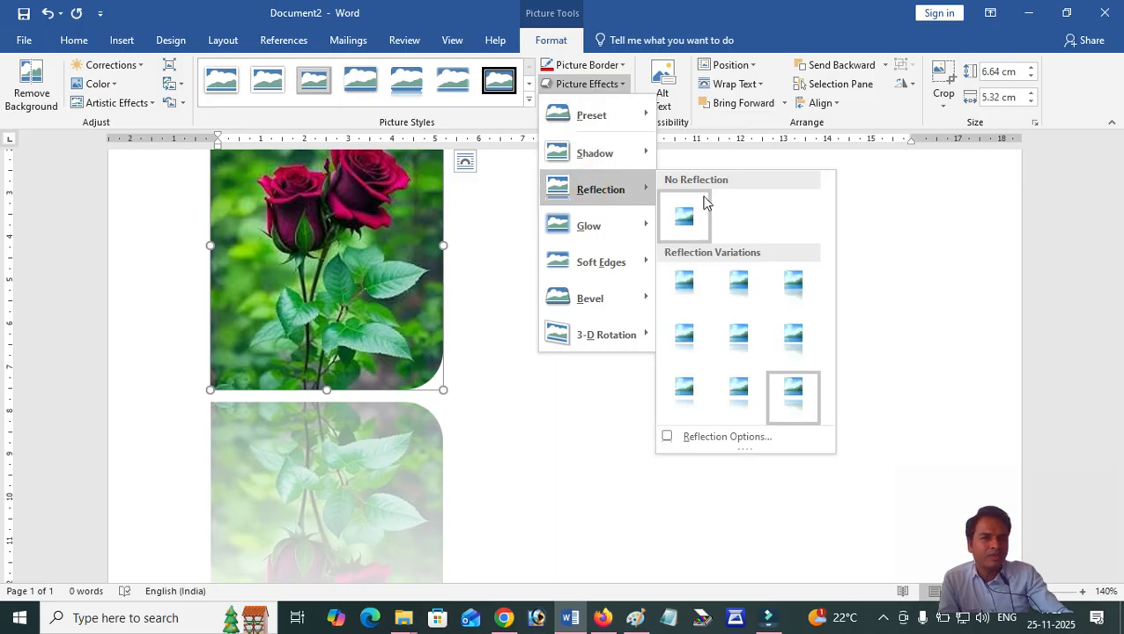
left_click(693, 214)
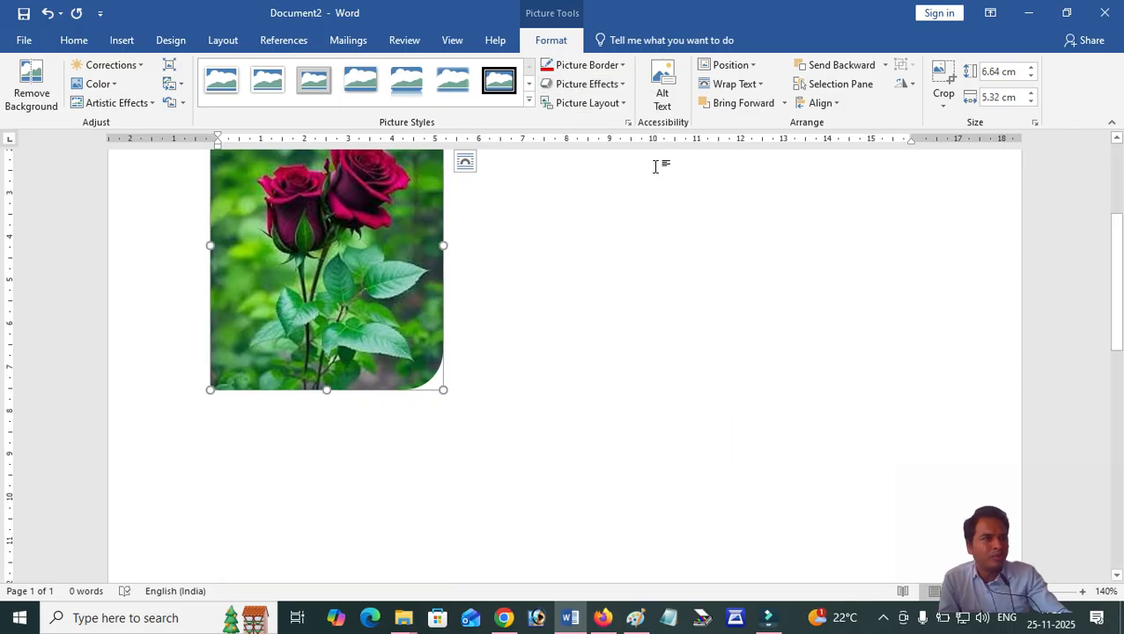
Step: Apply the largest orange glow variation to the rose picture, and set it back to No Glow
left_click(608, 86)
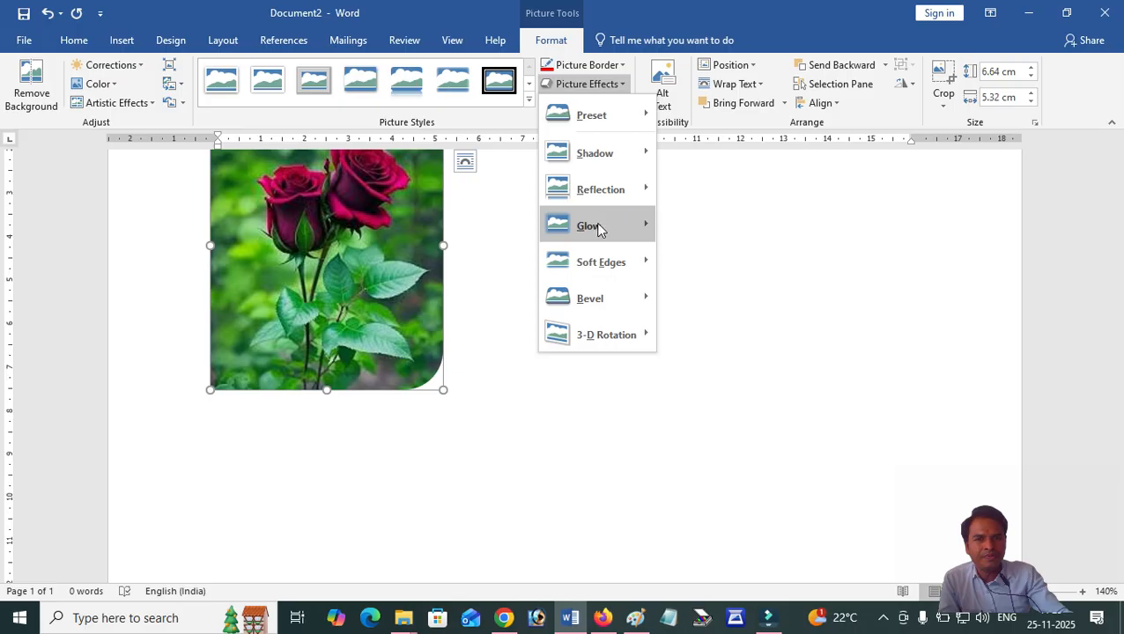
mouse_move(597, 228)
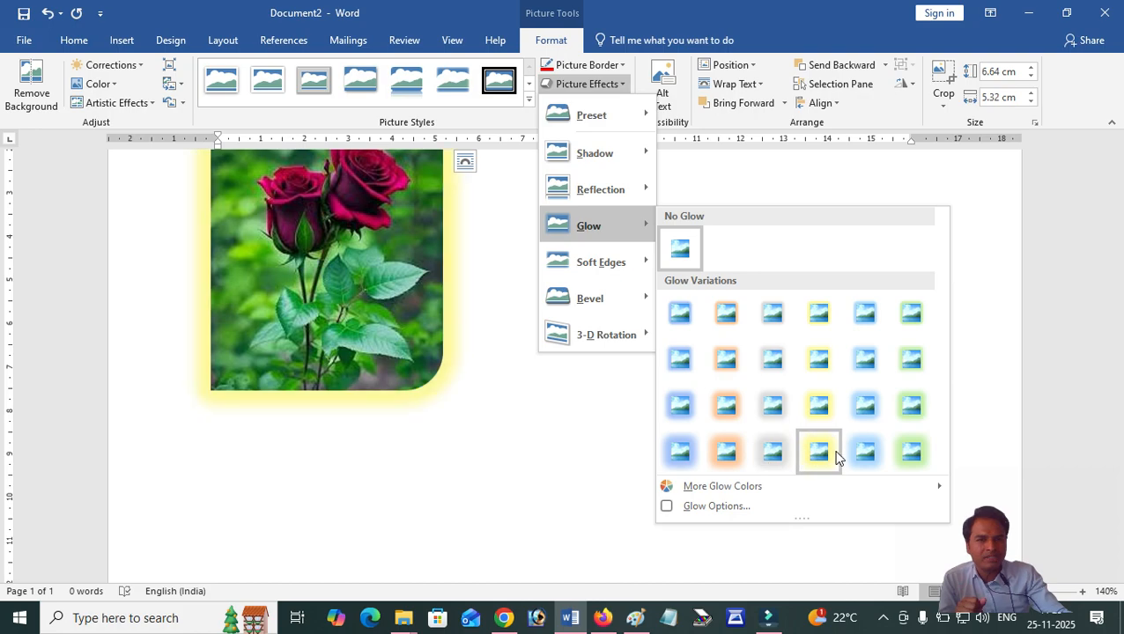
left_click(736, 463)
scroll(517, 271, "up", 2)
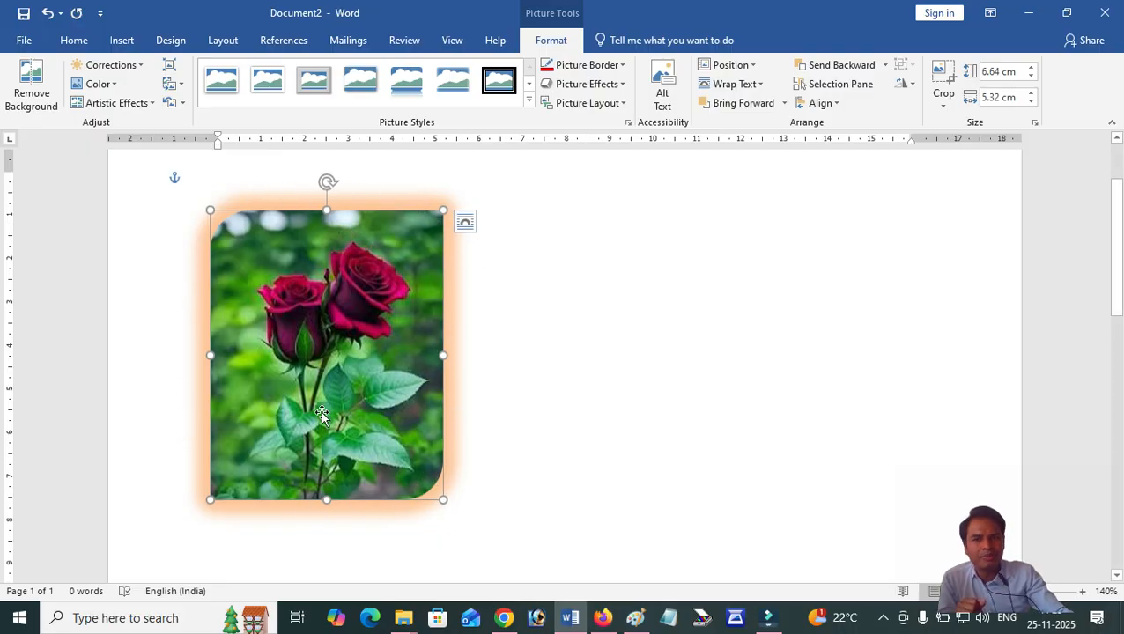
left_click(606, 84)
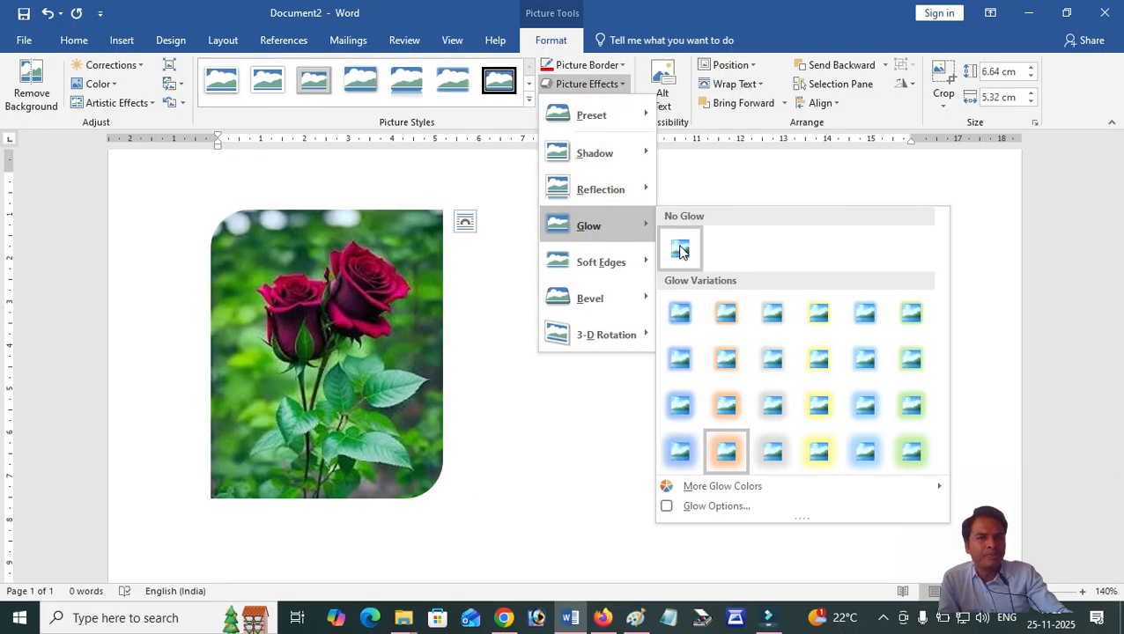
left_click(679, 245)
Step: Apply the third bevel of the first row to the rose picture, and set it back to No Bevel
left_click(594, 89)
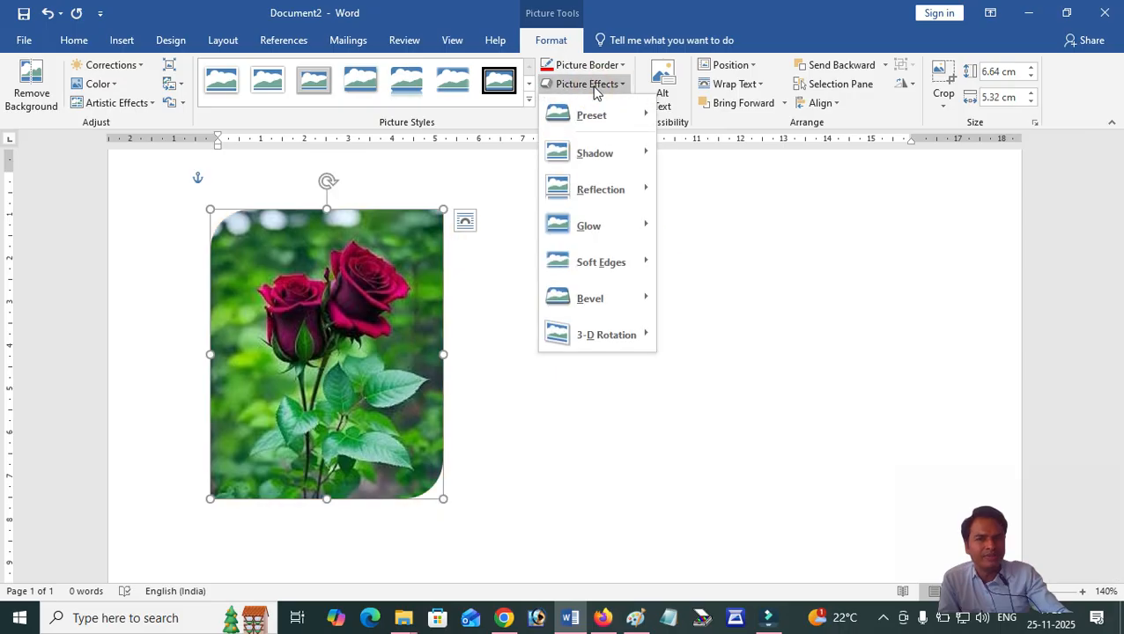
mouse_move(589, 267)
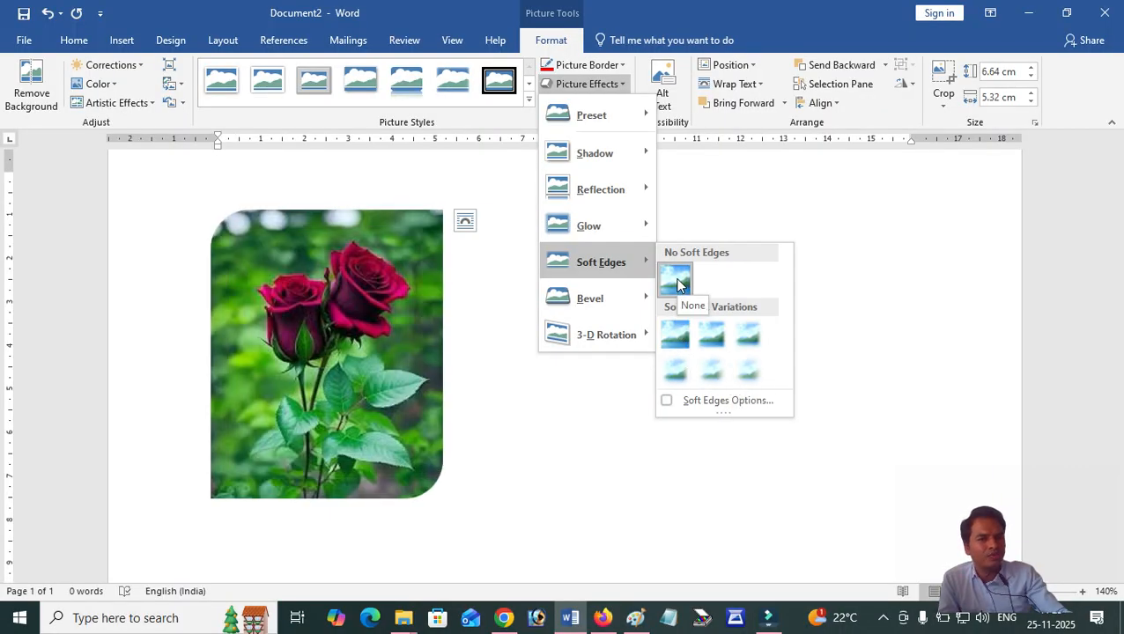
mouse_move(587, 299)
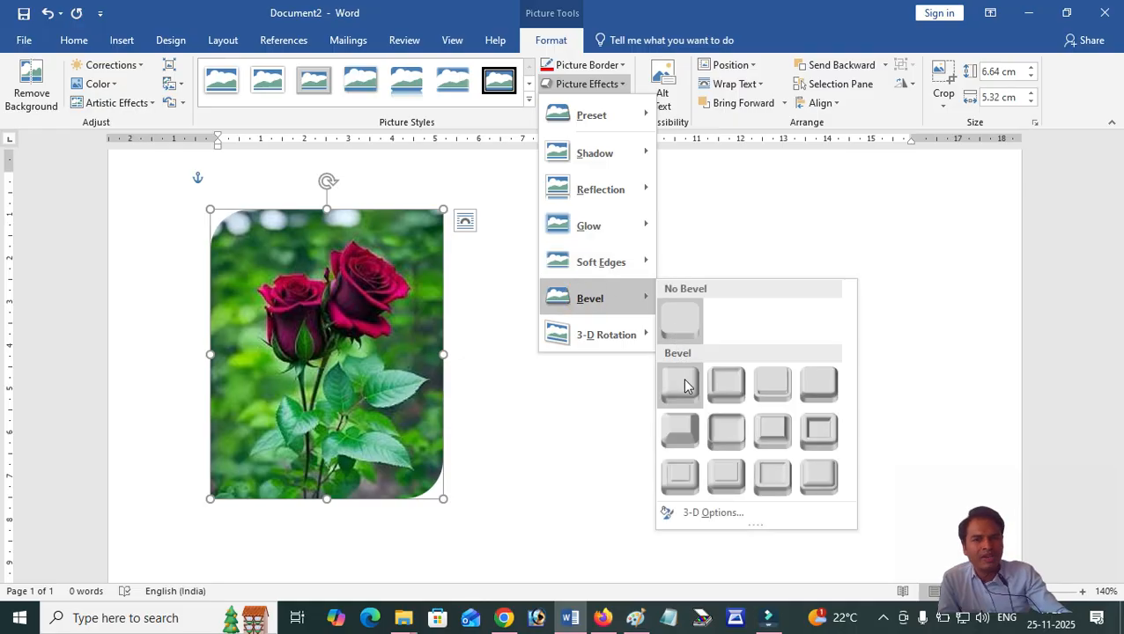
left_click(767, 395)
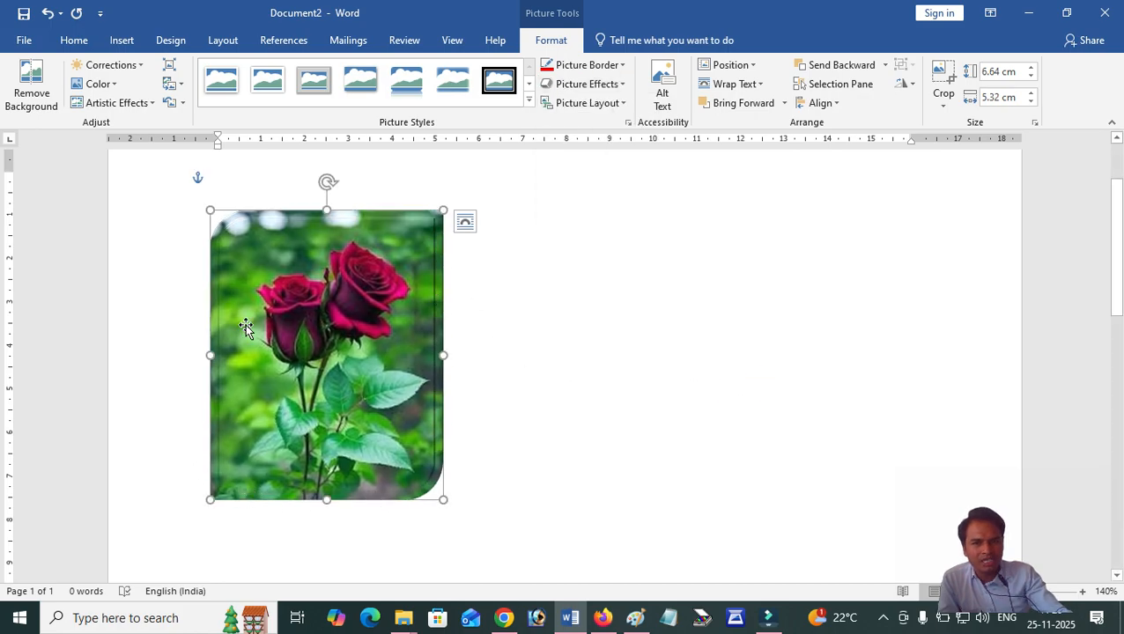
left_click(599, 84)
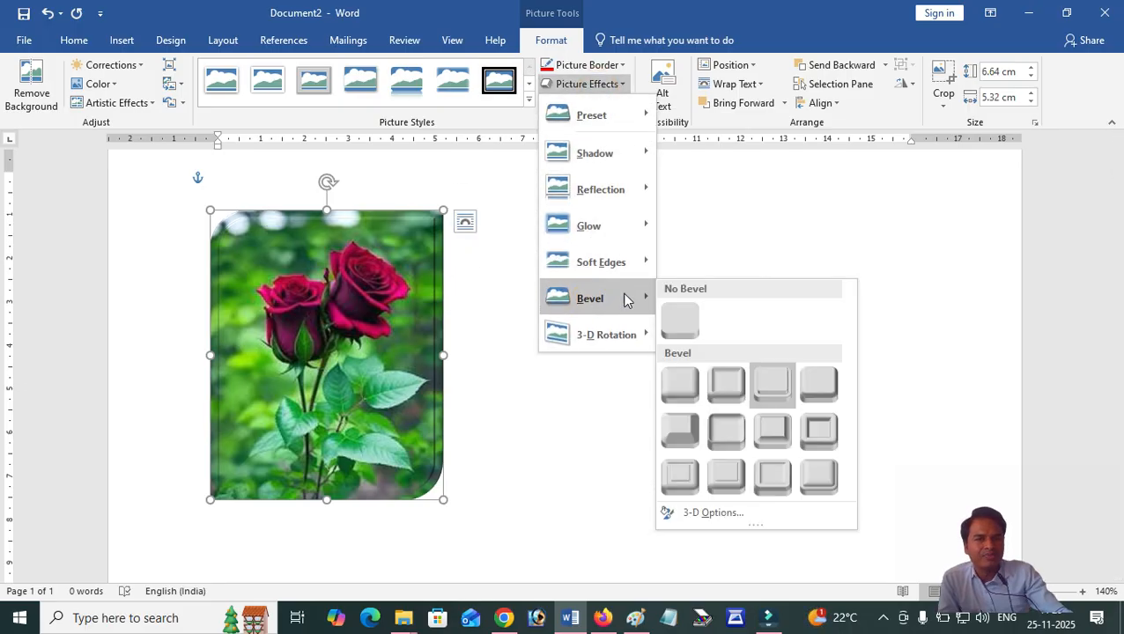
left_click(681, 321)
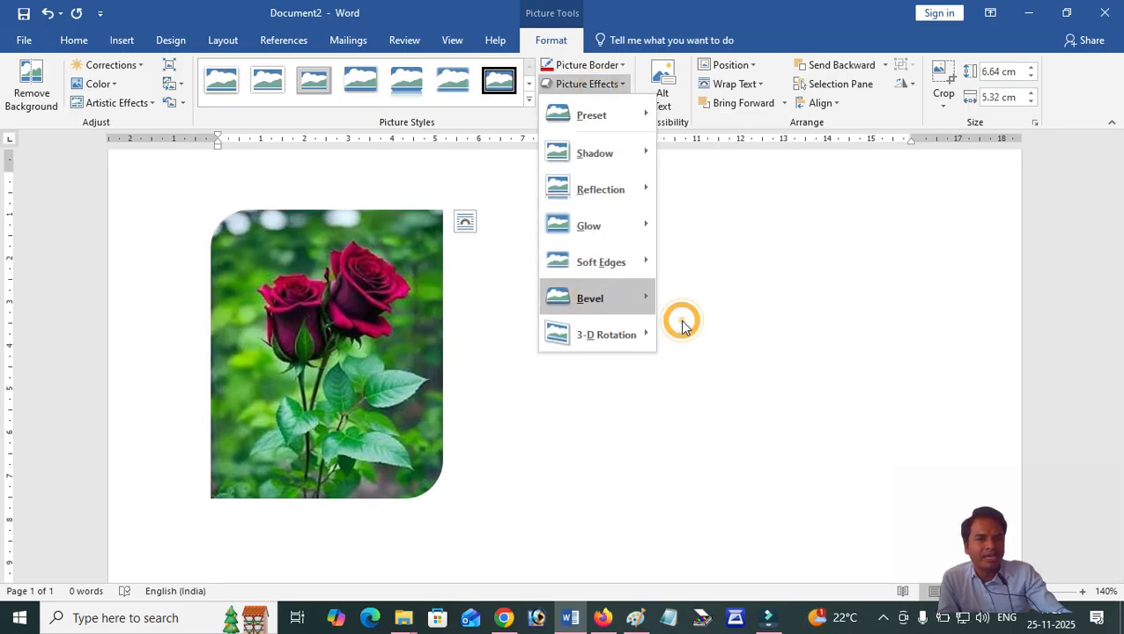
Step: Apply the second Parallel 3-D rotation to the rose picture and move the picture toward the middle of the page
left_click(599, 84)
mouse_move(581, 334)
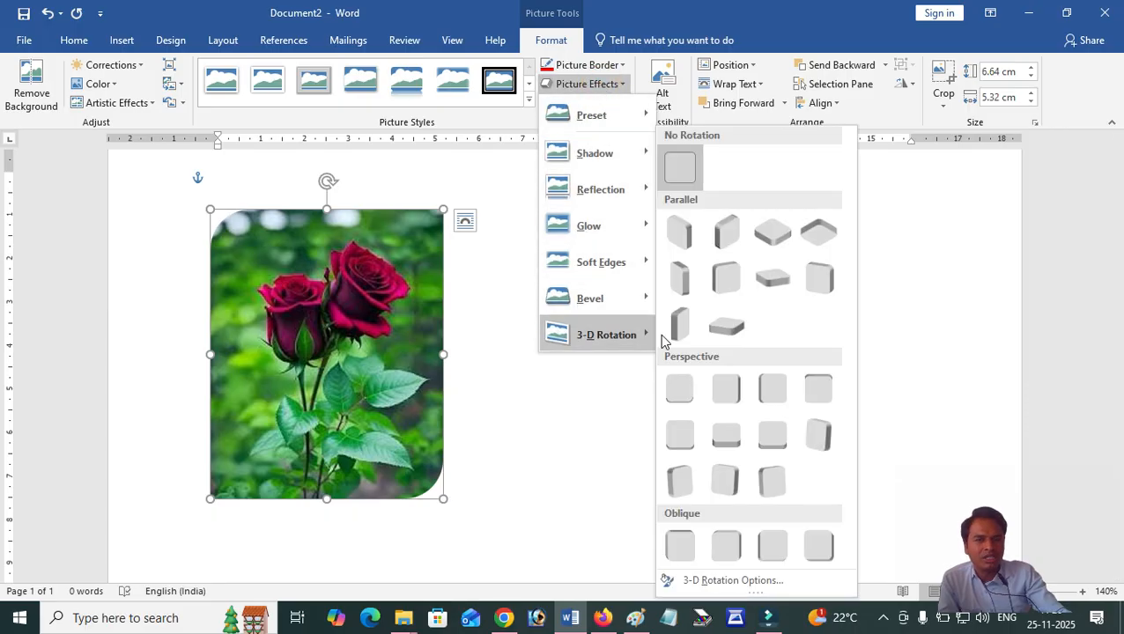
left_click(724, 236)
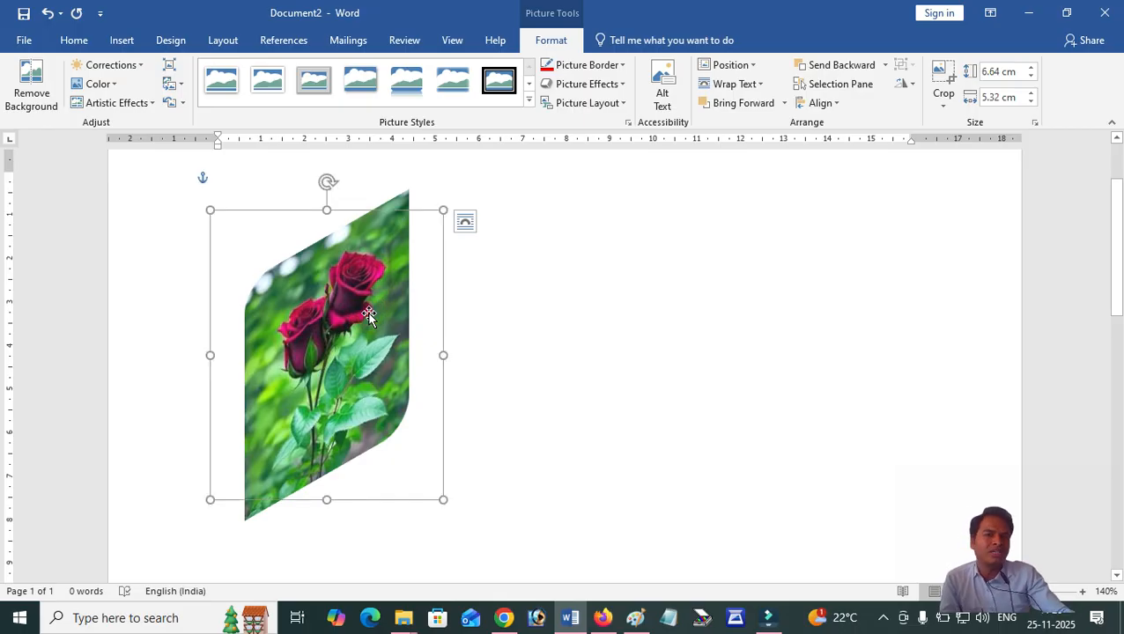
left_click_drag(339, 257, 525, 291)
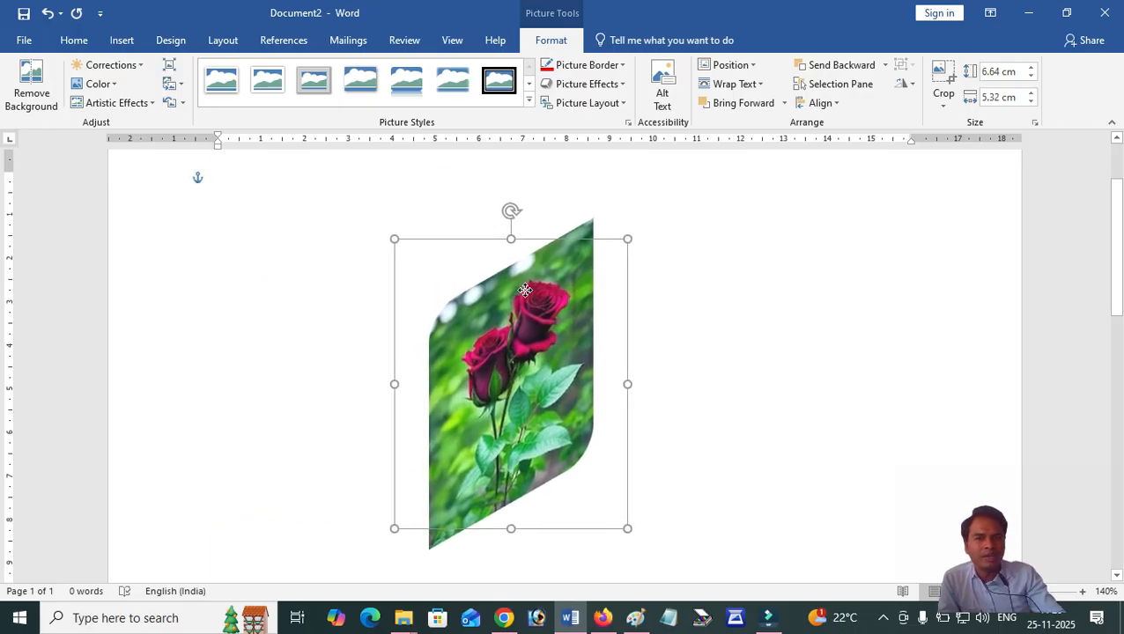
Step: Reset the rose picture's formatting, reposition it slightly further left on the page, and deselect it
left_click(590, 84)
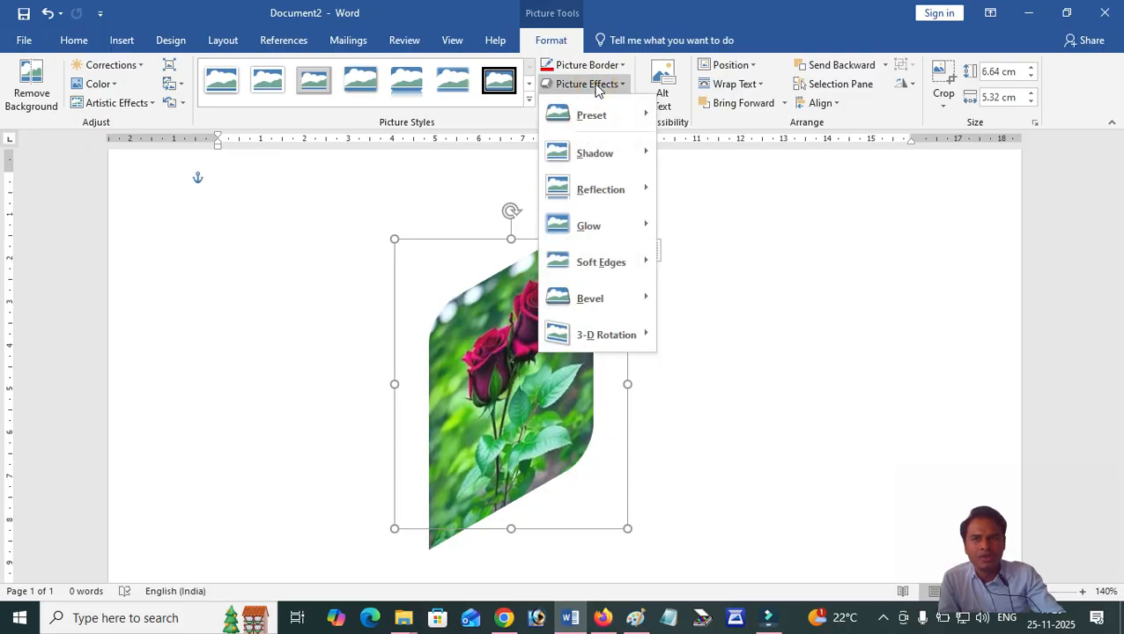
left_click(169, 102)
left_click(538, 302)
mouse_move(538, 302)
left_mouse_down()
mouse_move(489, 303)
mouse_move(549, 302)
left_mouse_up()
left_click_drag(521, 211, 521, 243)
left_click_drag(526, 309, 463, 314)
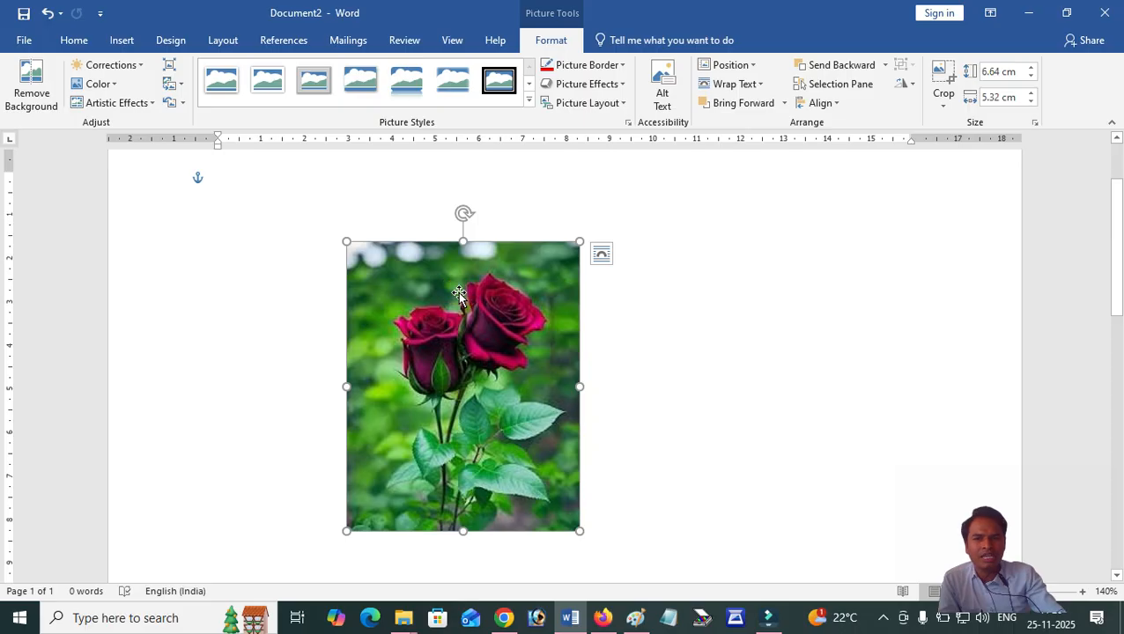
left_click(610, 380)
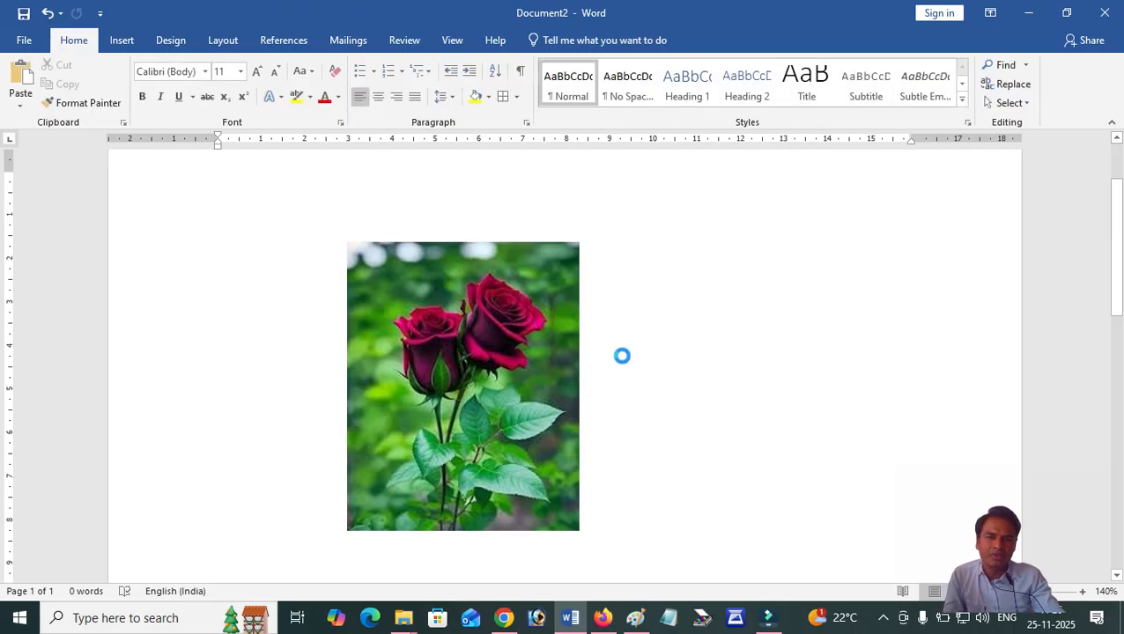
Step: Paste a copy of the rose picture and place it directly beside the original on its right
key("ctrl+v")
left_click_drag(376, 301, 746, 339)
left_click(469, 336)
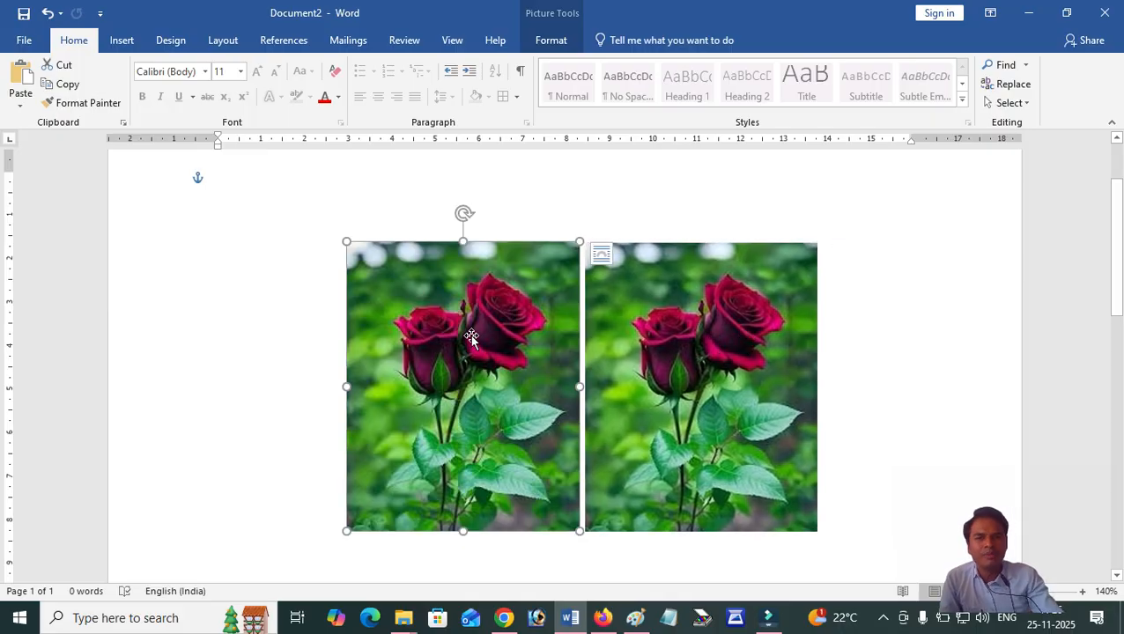
left_click(486, 322)
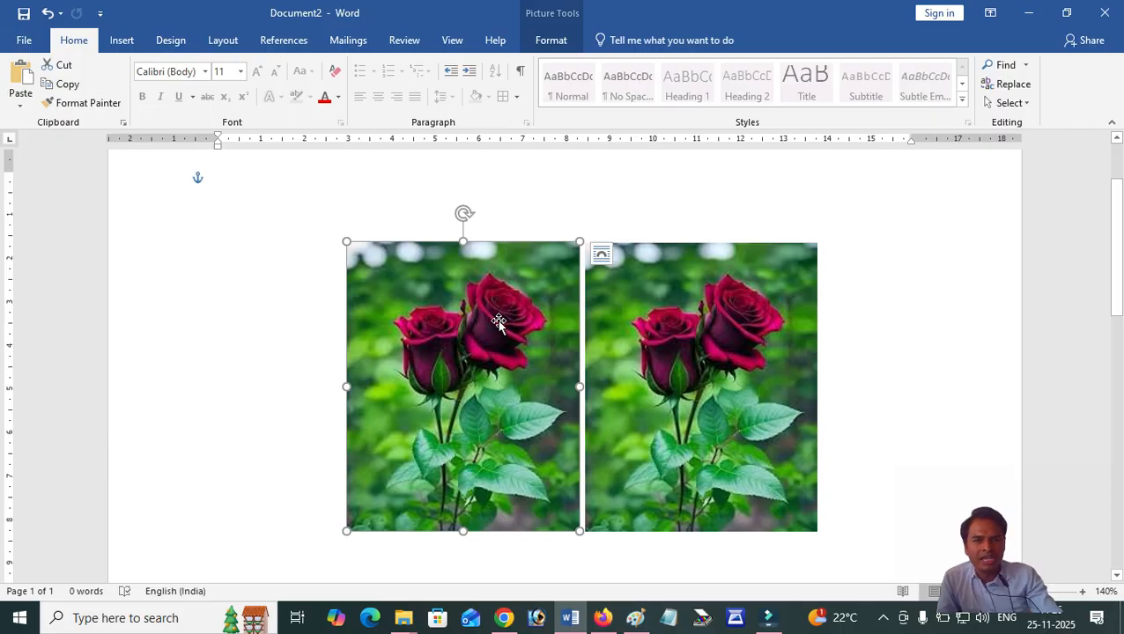
Step: Mirror the copied rose picture horizontally by stretching it past its opposite edge, and widen it to about 5.04 cm
left_click(708, 323)
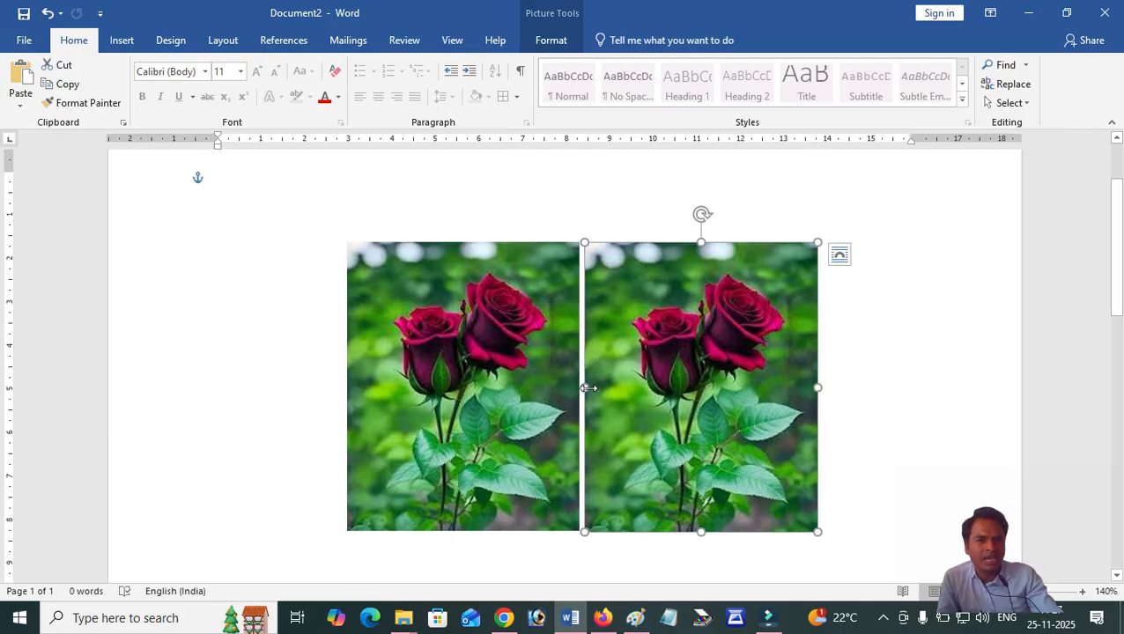
left_click_drag(584, 389, 717, 363)
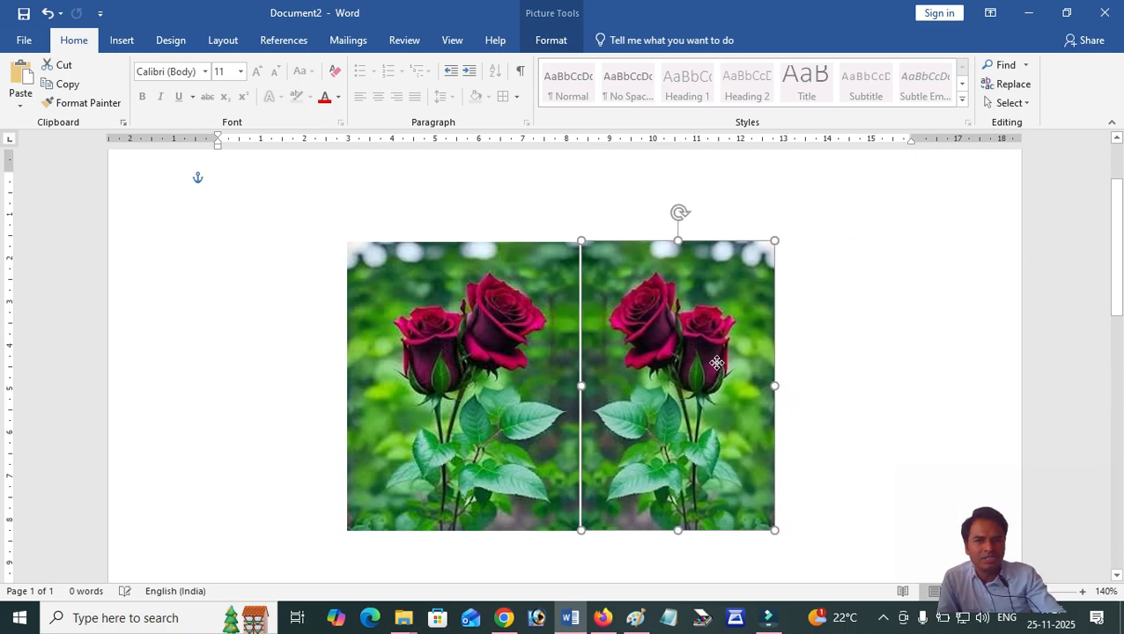
left_click_drag(775, 384, 802, 386)
left_click(844, 361)
left_click(773, 379)
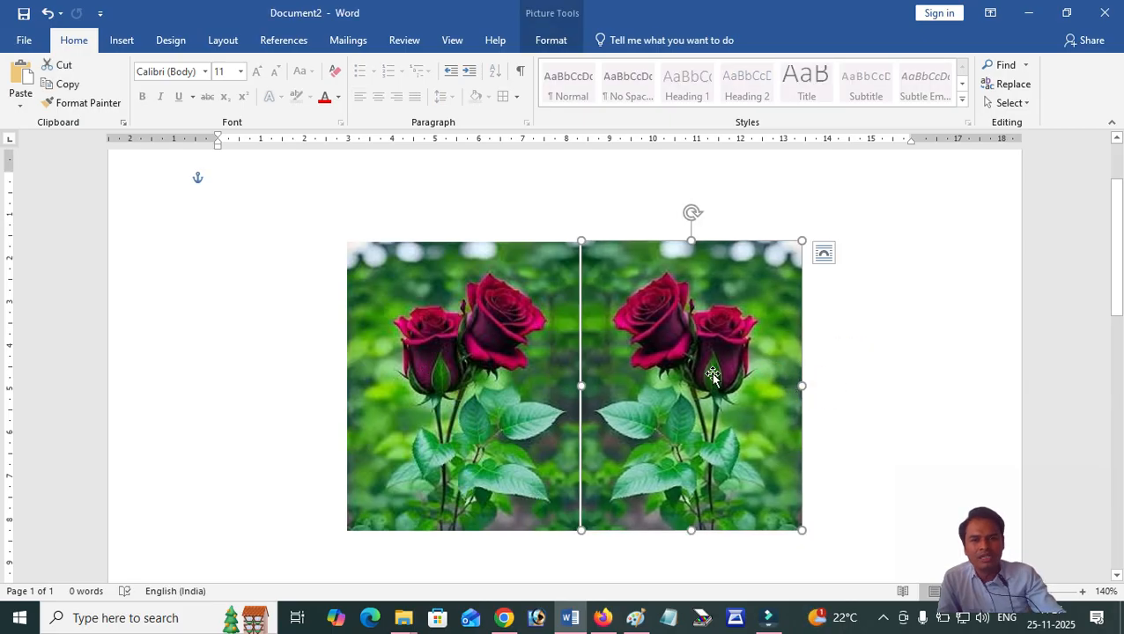
left_click(539, 41)
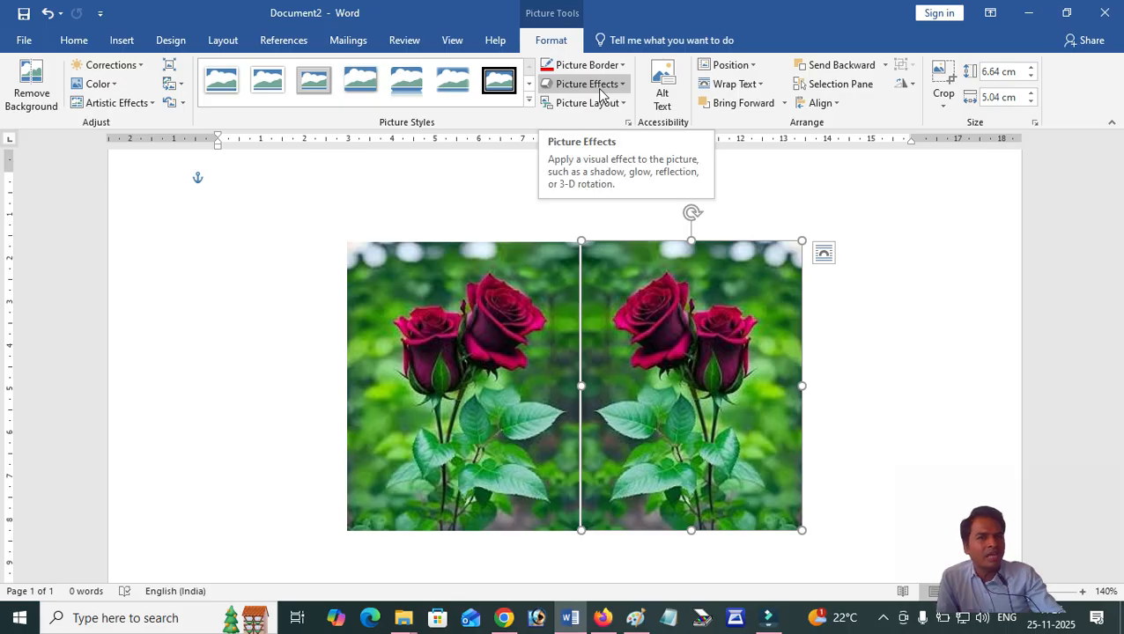
scroll(828, 413, "down", 1)
left_click(835, 354)
scroll(840, 388, "down", 2)
Step: Draw a 32-point star in the blank area above the rose pictures at the start of the page
scroll(480, 254, "up", 3)
scroll(480, 254, "up", 3)
left_click(364, 263)
left_click(107, 44)
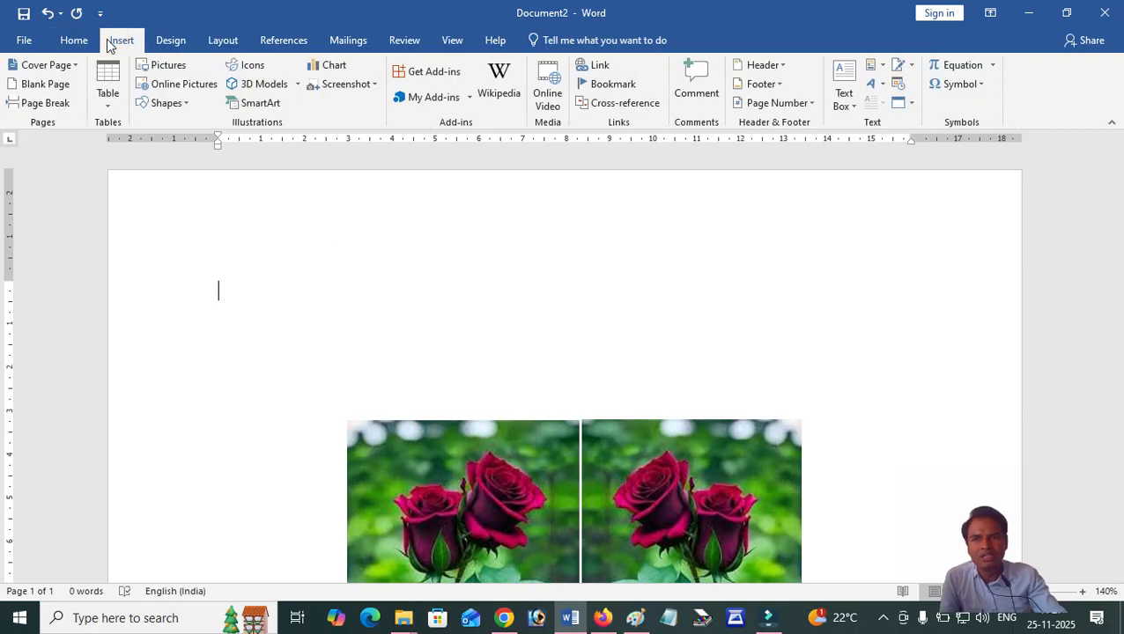
left_click(177, 105)
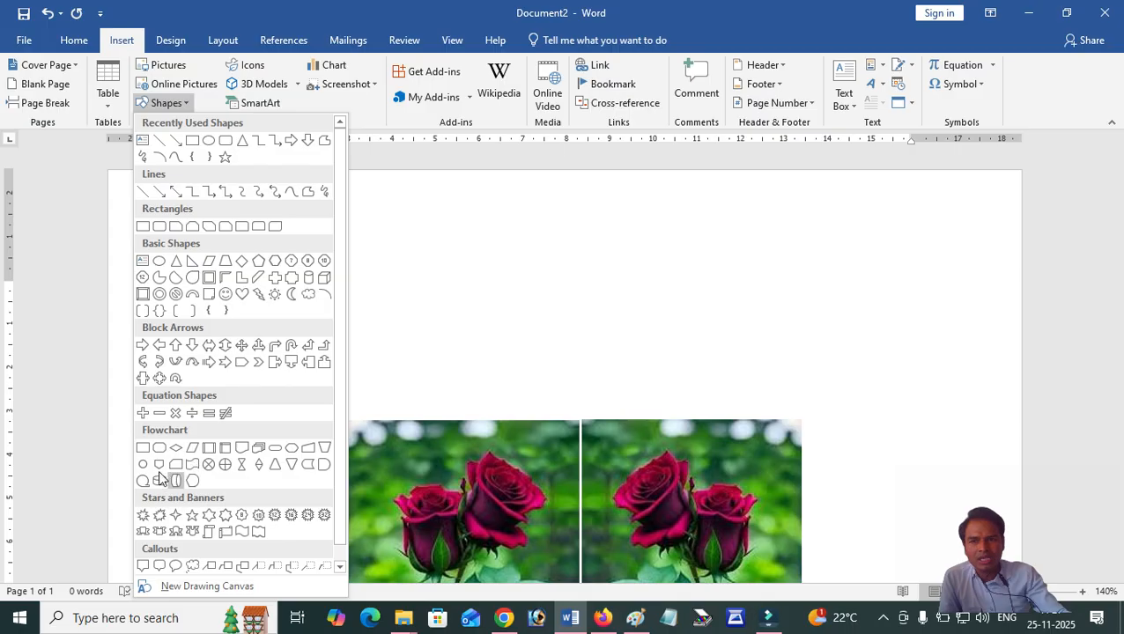
scroll(159, 474, "down", 1)
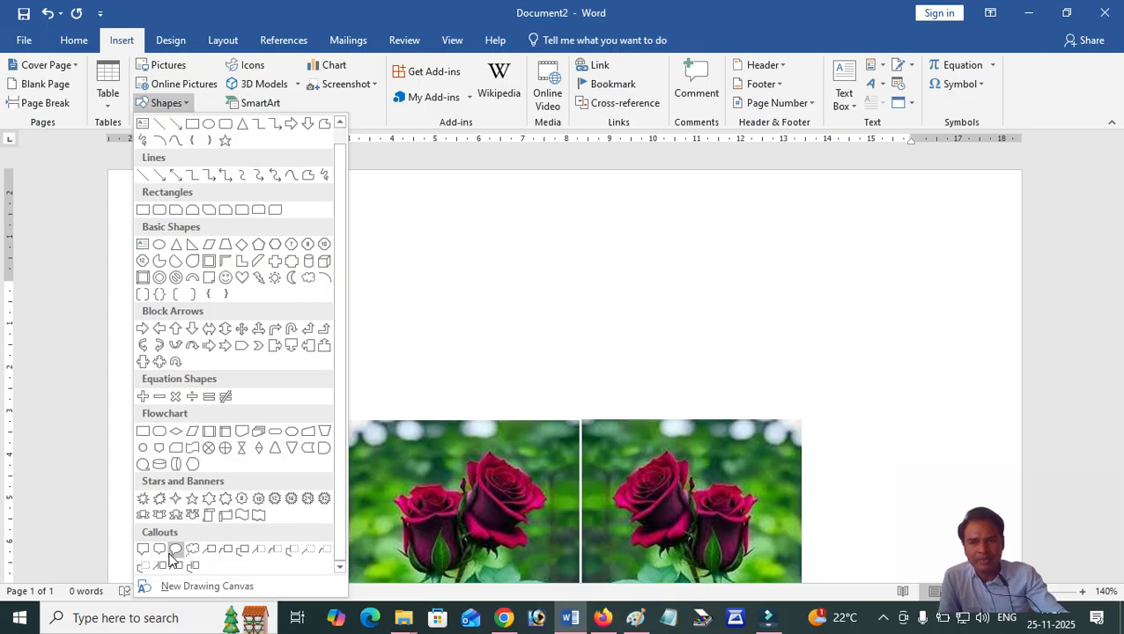
left_click(324, 500)
mouse_move(279, 223)
left_mouse_down()
mouse_move(479, 317)
mouse_move(552, 384)
mouse_move(538, 407)
left_mouse_up()
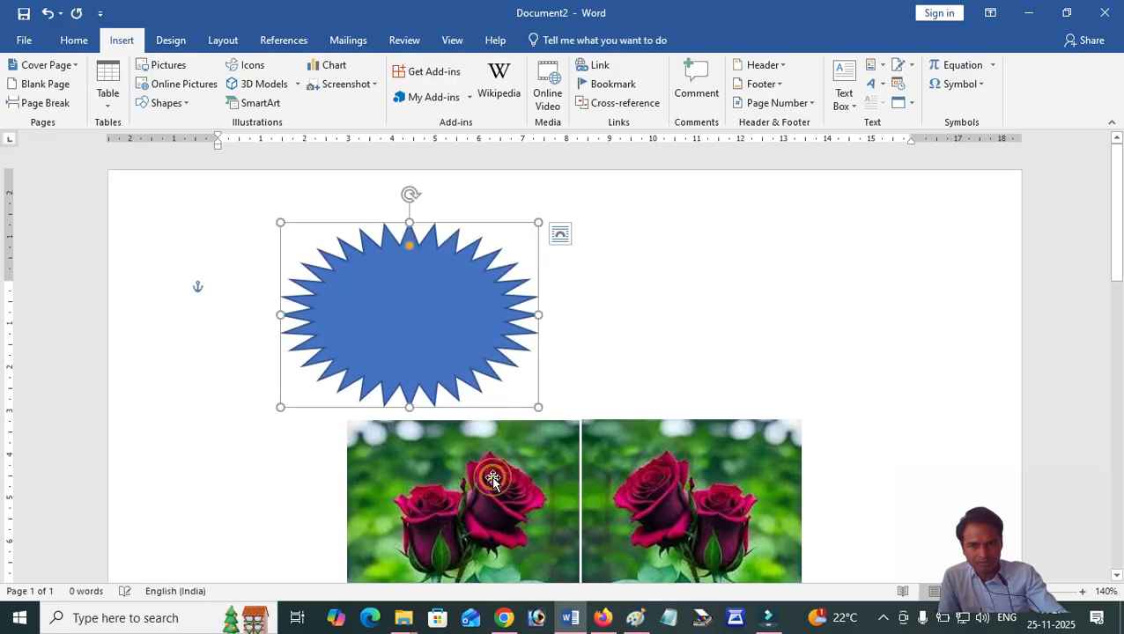
Step: Cut both rose pictures from the document
left_click(490, 476)
right_click(493, 471)
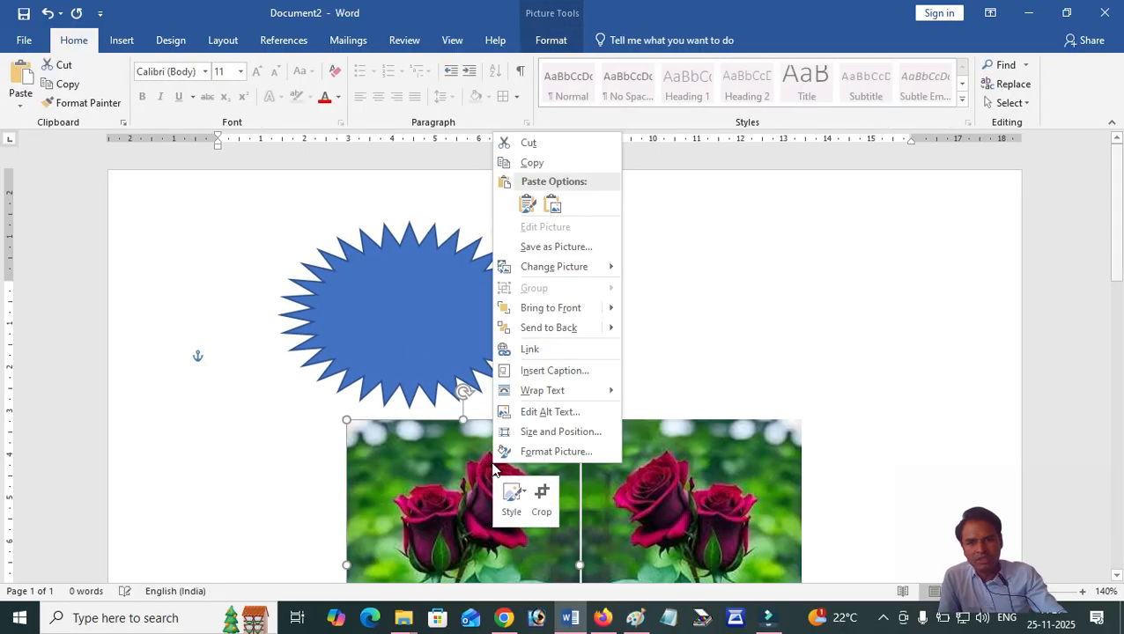
left_click(519, 142)
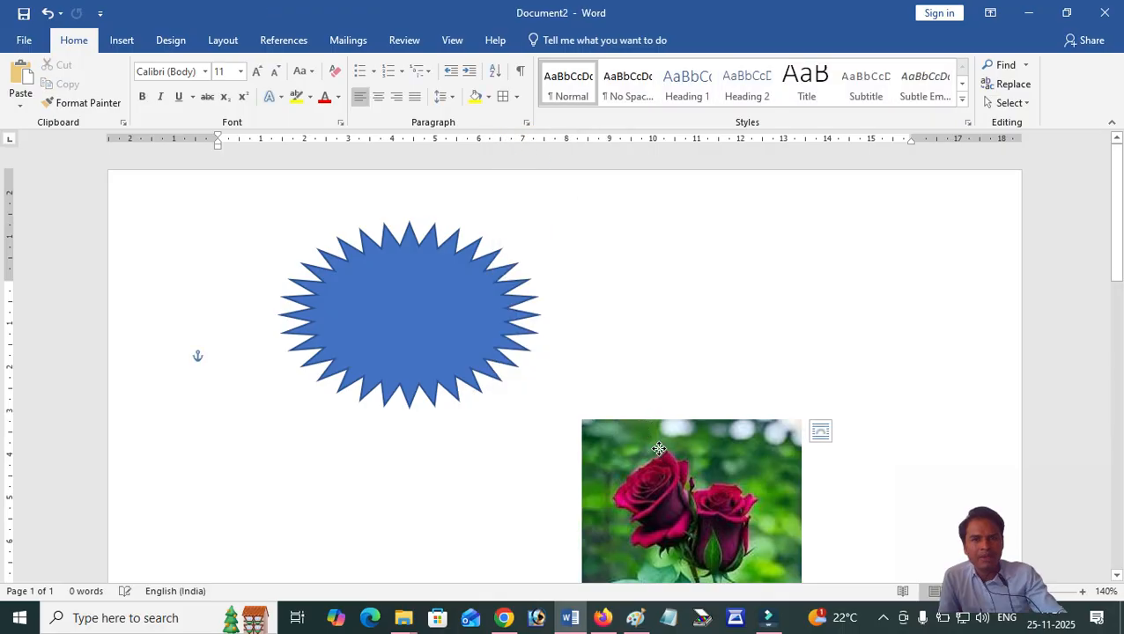
right_click(659, 449)
left_click(678, 130)
Step: Enlarge the star to about 7.83 cm wide and 7.2 cm high
left_click(409, 333)
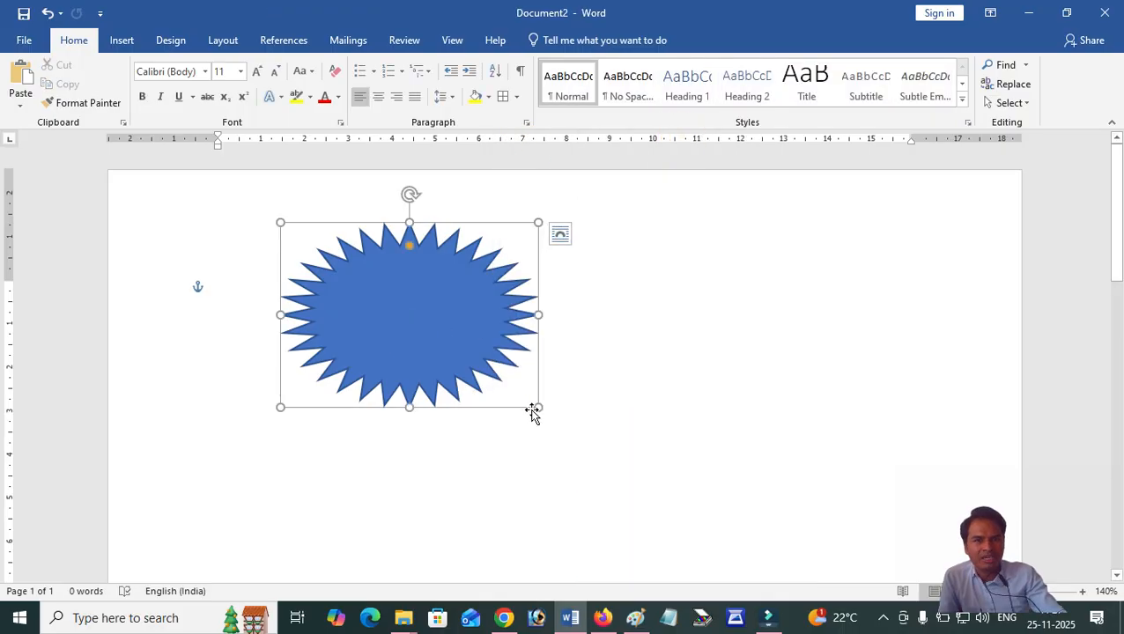
left_click_drag(534, 408, 622, 536)
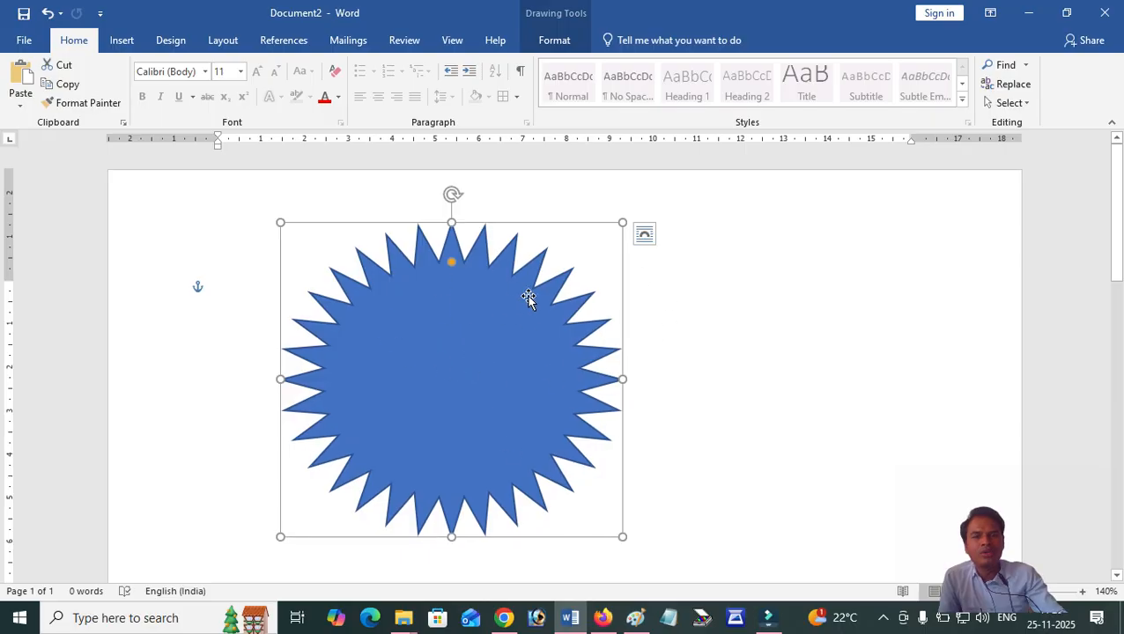
Step: Fill the star with standard yellow and give it a standard red outline
left_click(571, 43)
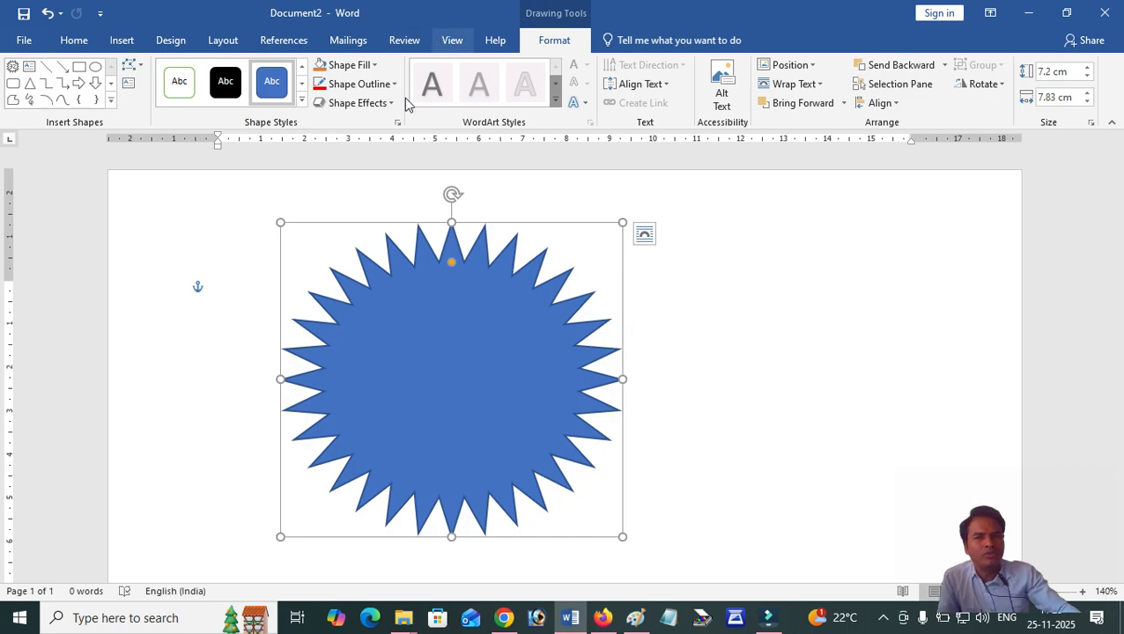
left_click(360, 67)
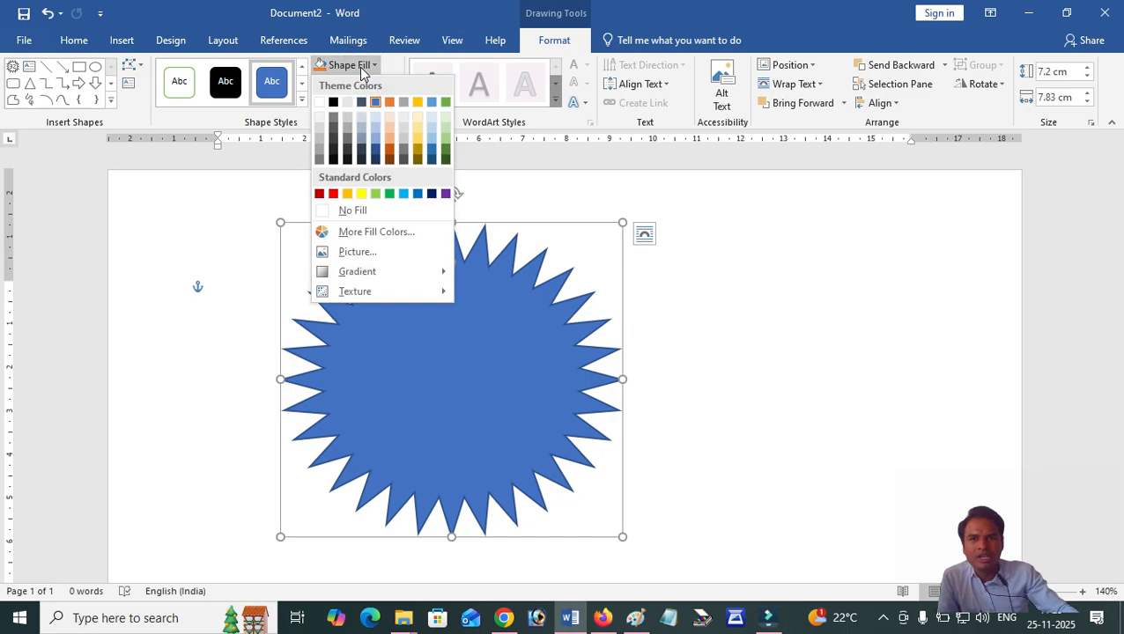
left_click(363, 192)
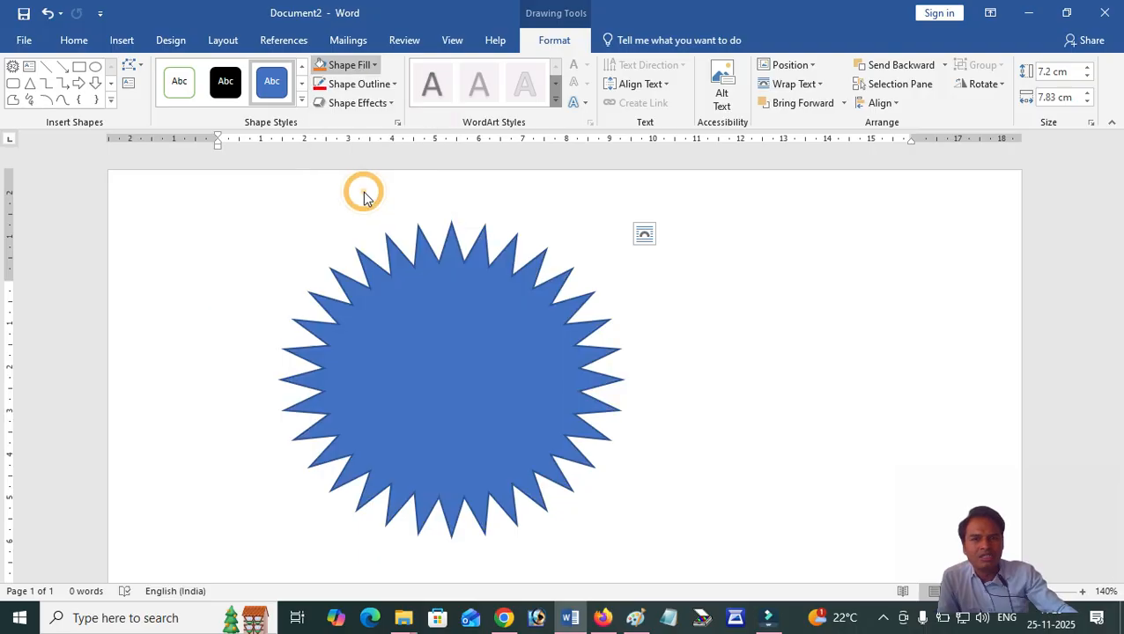
left_click(372, 86)
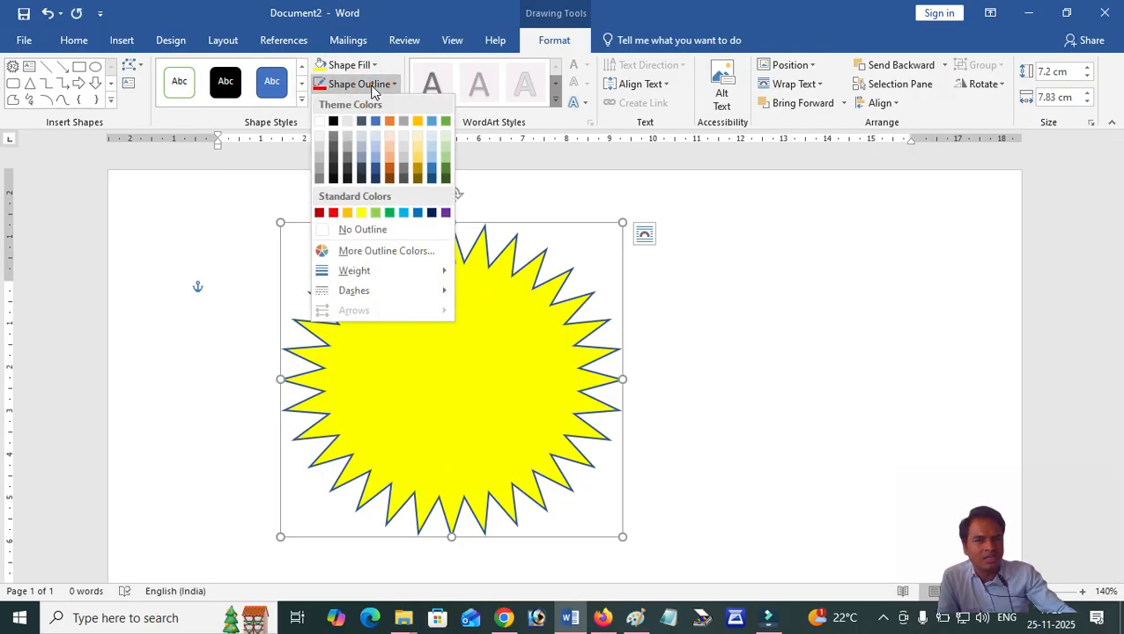
left_click(333, 212)
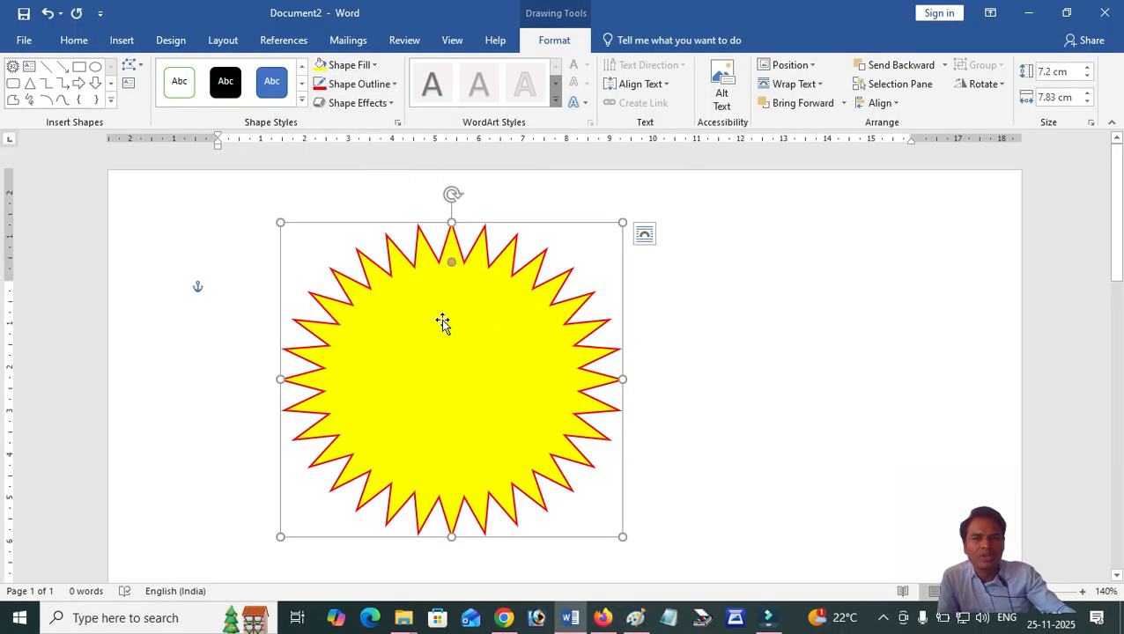
Step: Add the text "RSCIT" inside the star and select that text
right_click(444, 264)
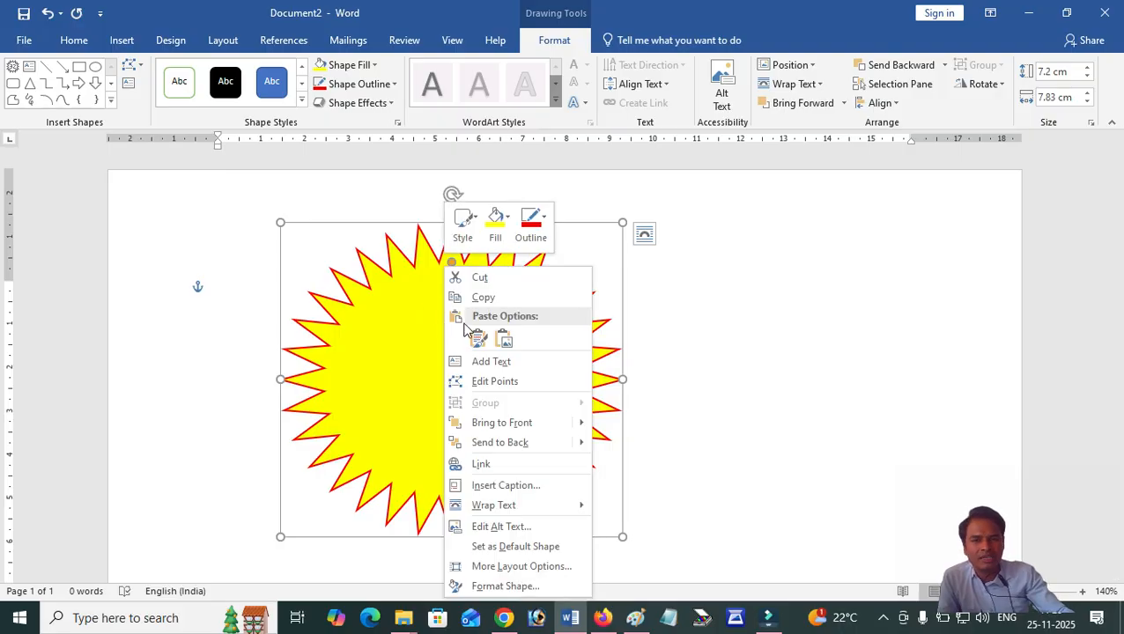
left_click(496, 362)
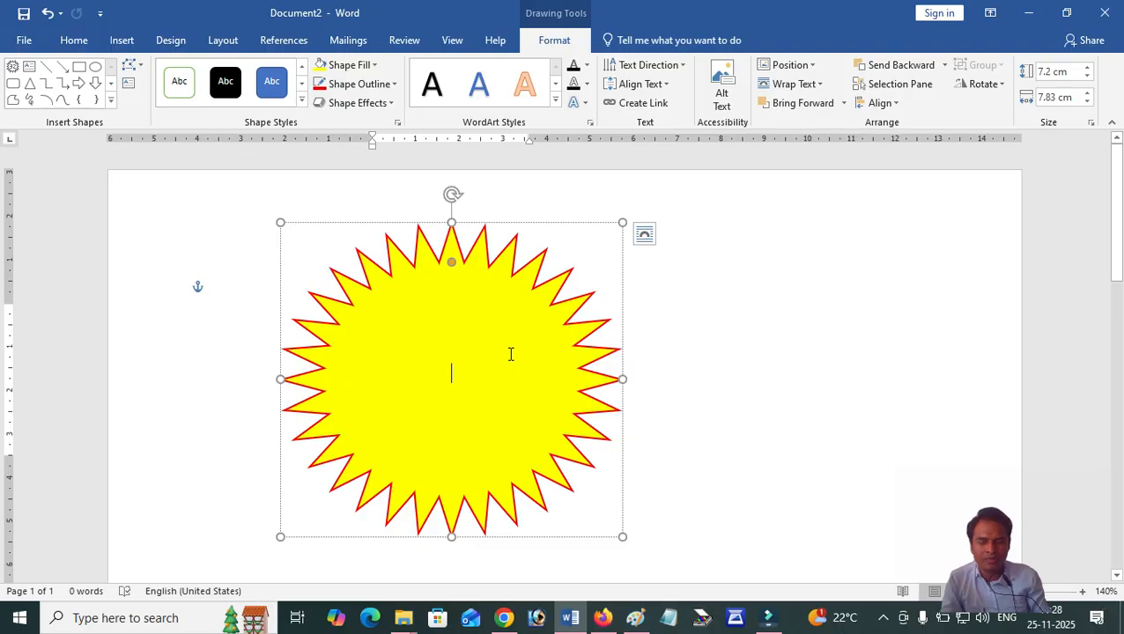
type("RSCIT")
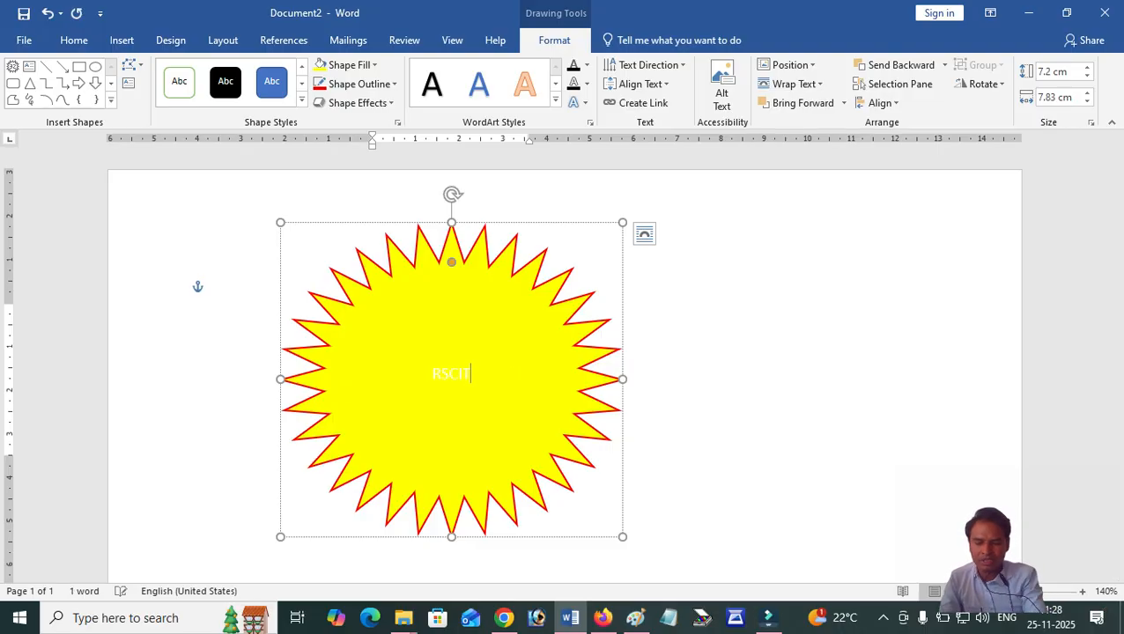
left_click_drag(498, 361, 419, 371)
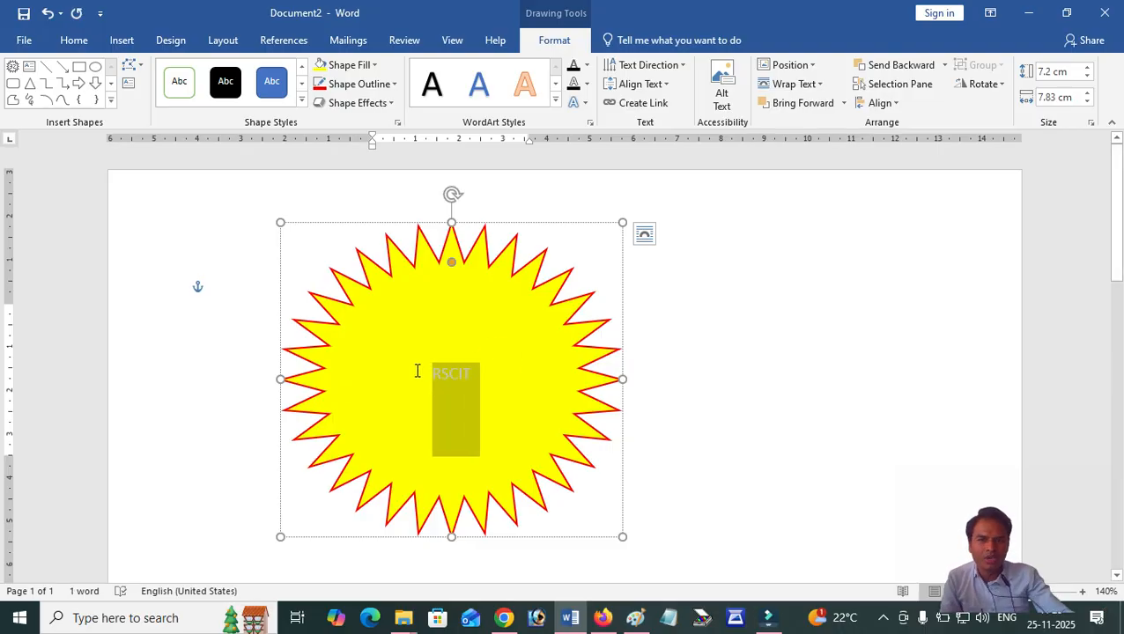
Step: Color the "RSCIT" text inside the star standard red and set its font size to 36
left_click(427, 341)
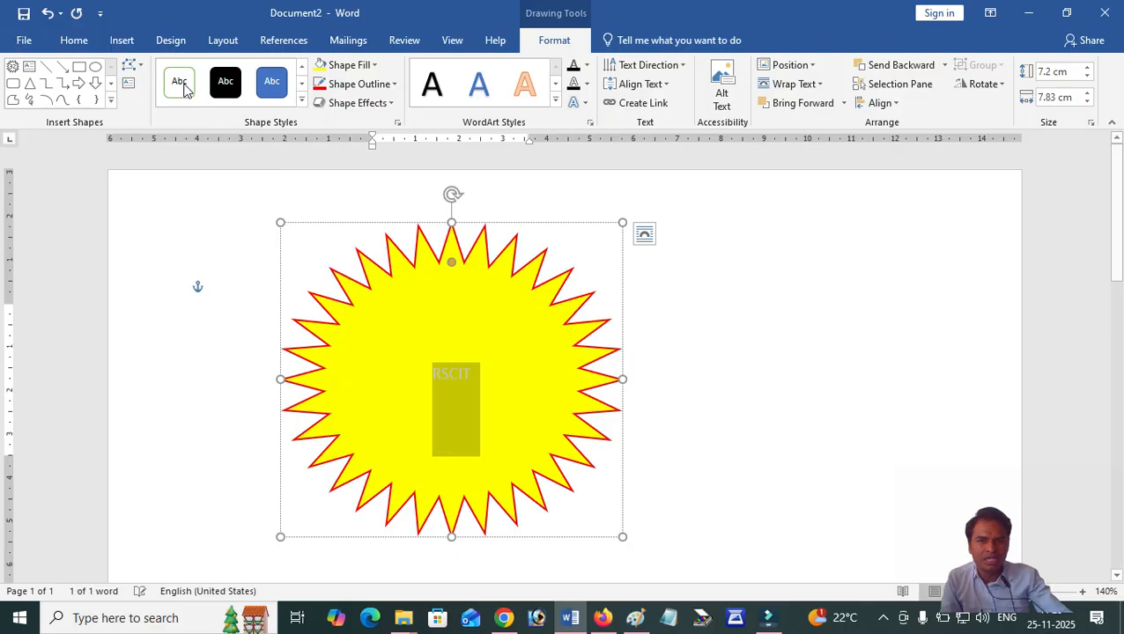
left_click(75, 42)
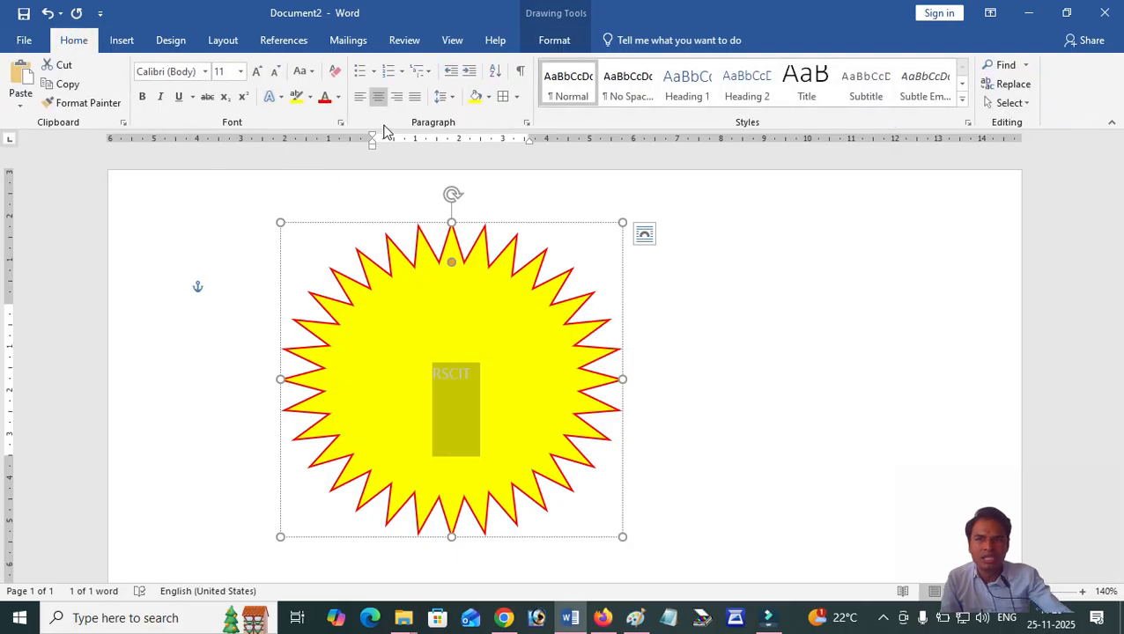
left_click(338, 97)
left_click(337, 247)
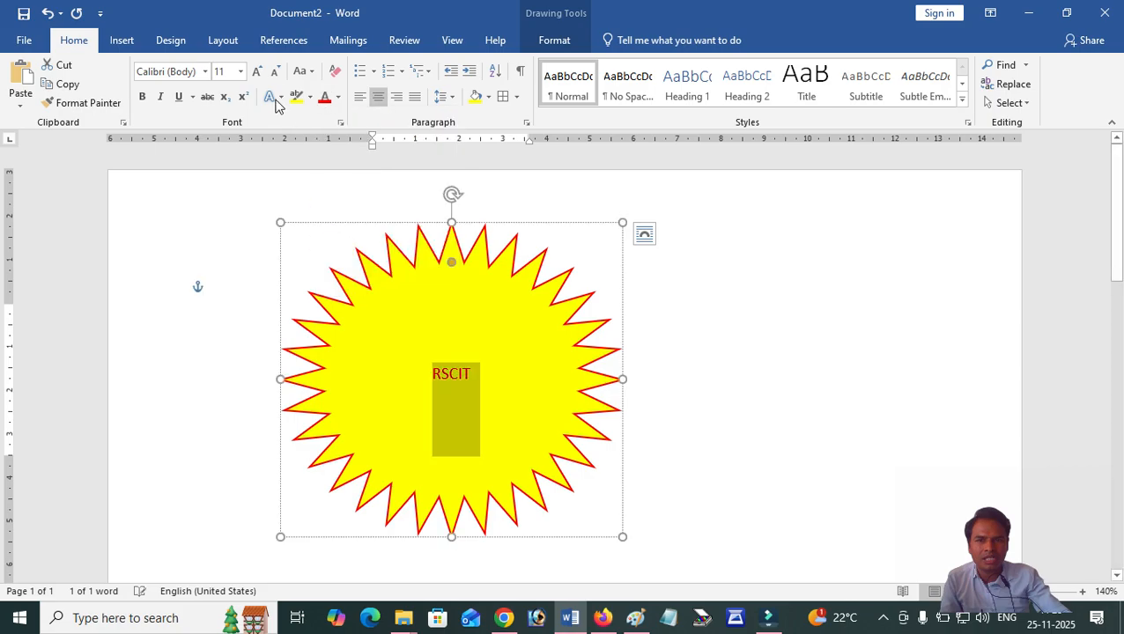
left_click(241, 72)
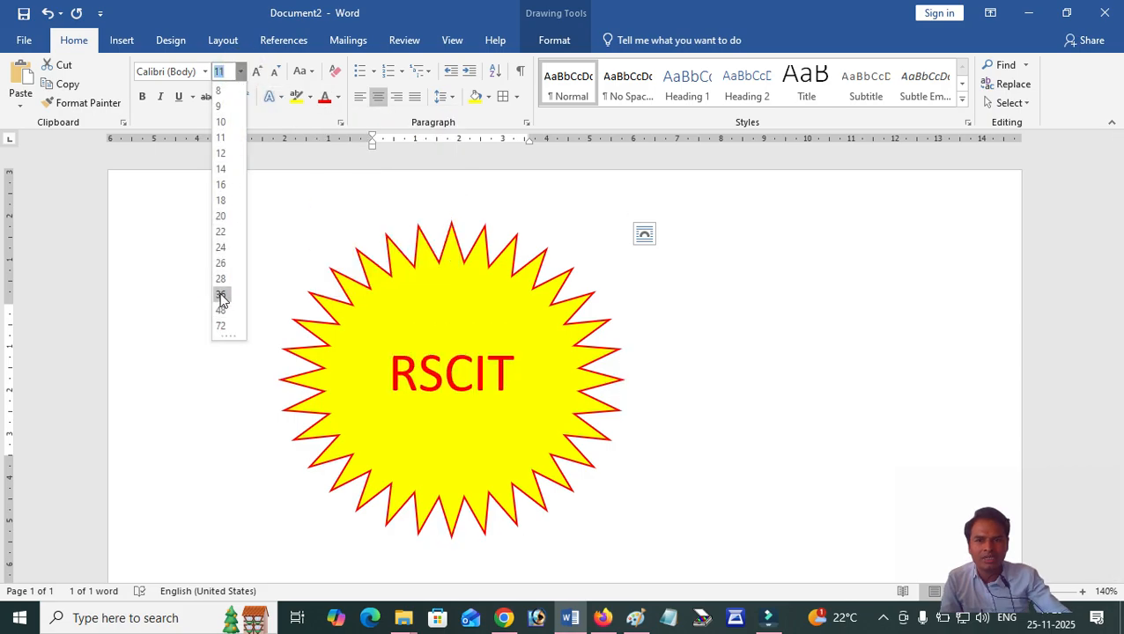
left_click(220, 294)
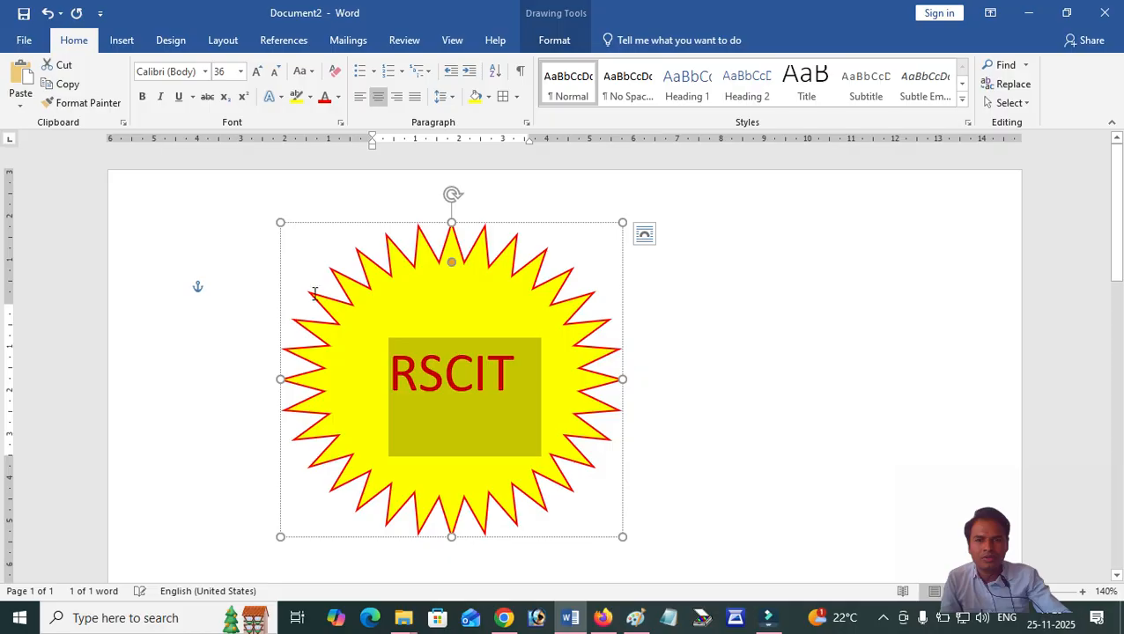
Step: Change the text fill of "RSCIT" to standard purple
left_click(554, 40)
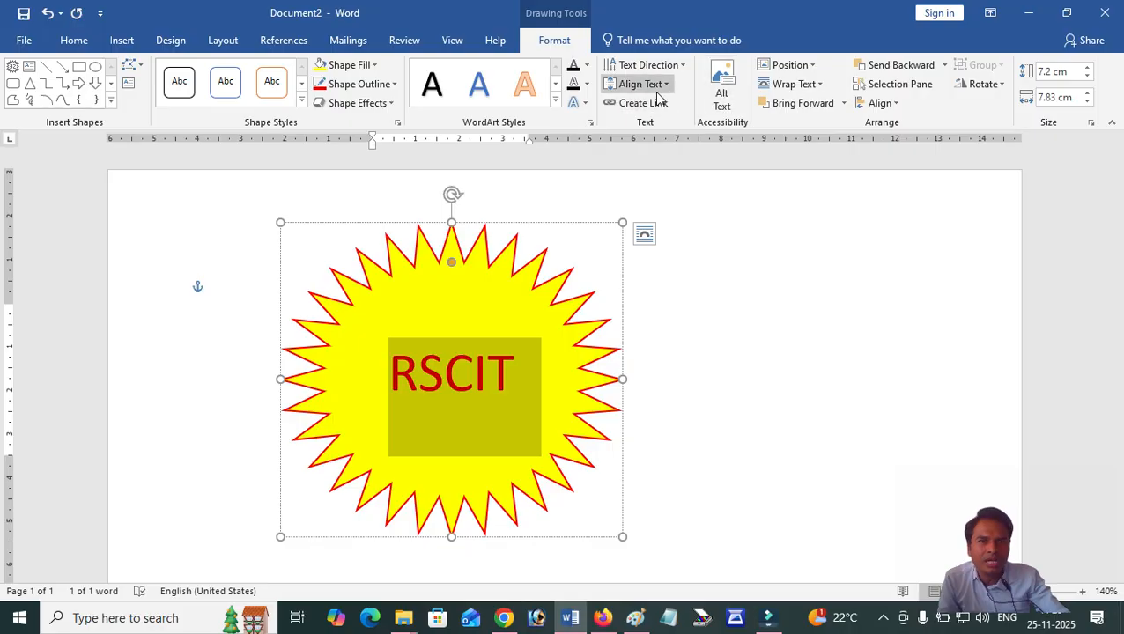
left_click(368, 105)
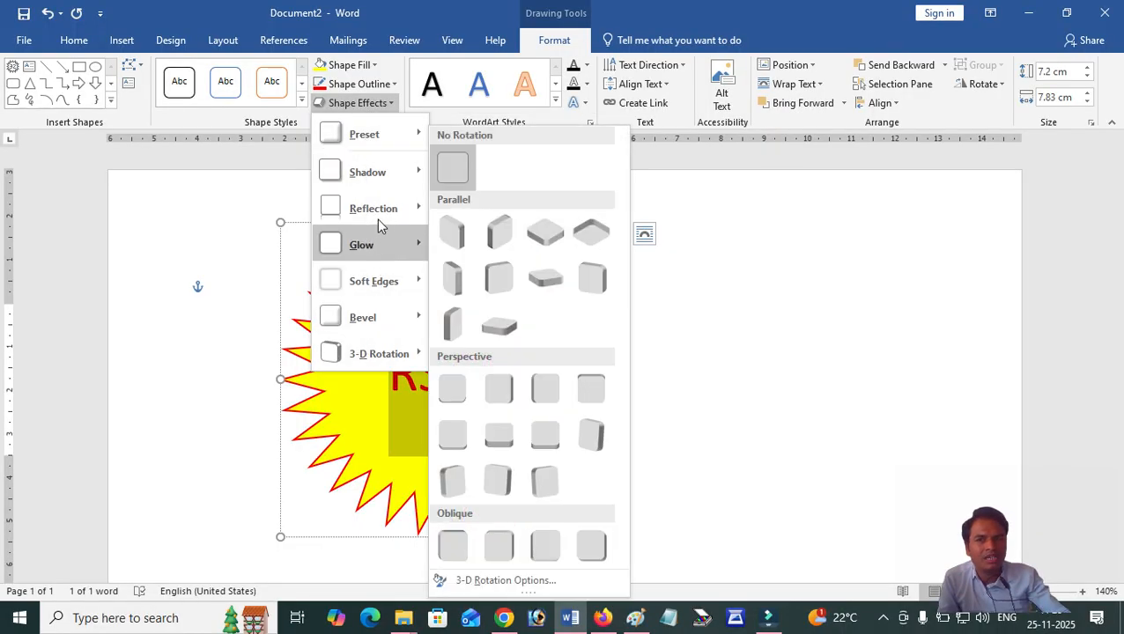
left_click(376, 102)
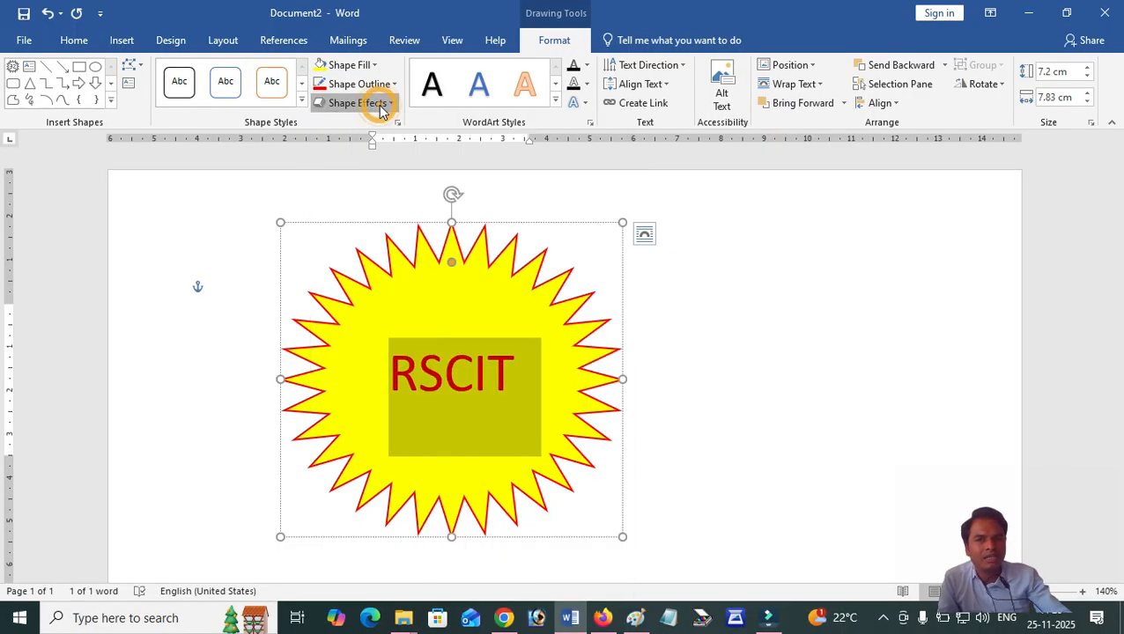
left_click(586, 65)
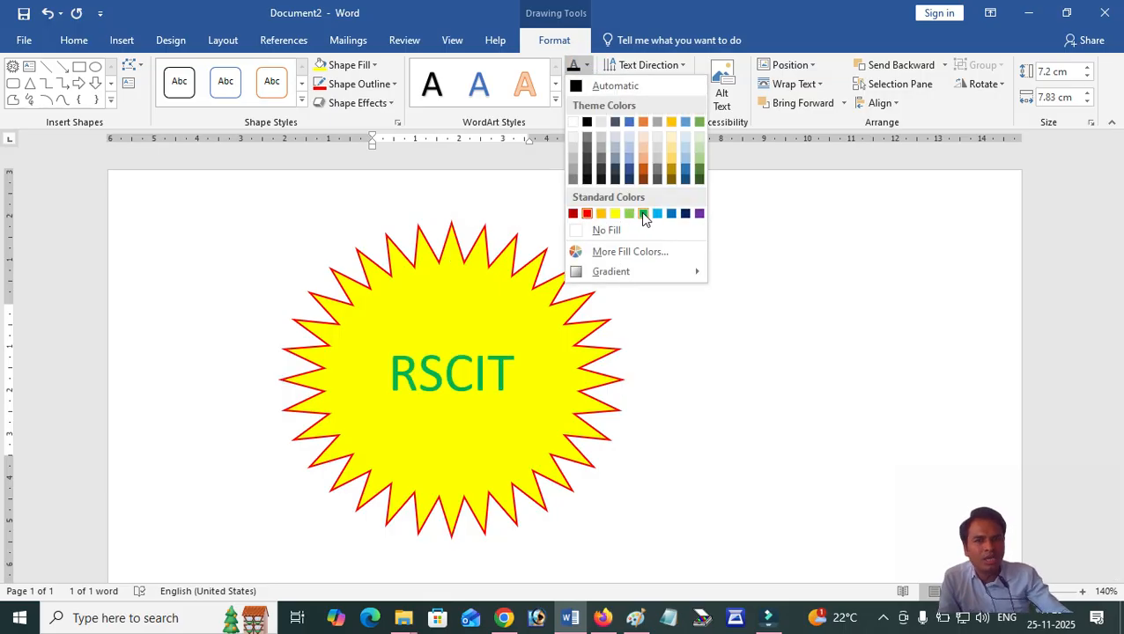
left_click(699, 214)
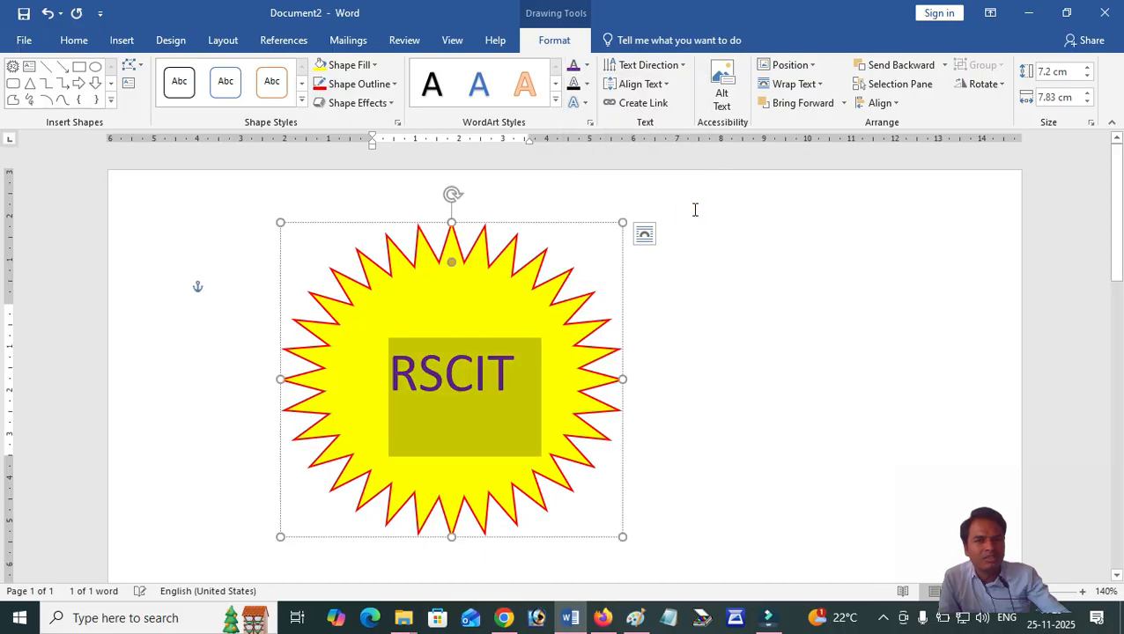
Step: Apply the downward chevron Warp transform to the "RSCIT" text in the star and deselect the shape
left_click(587, 84)
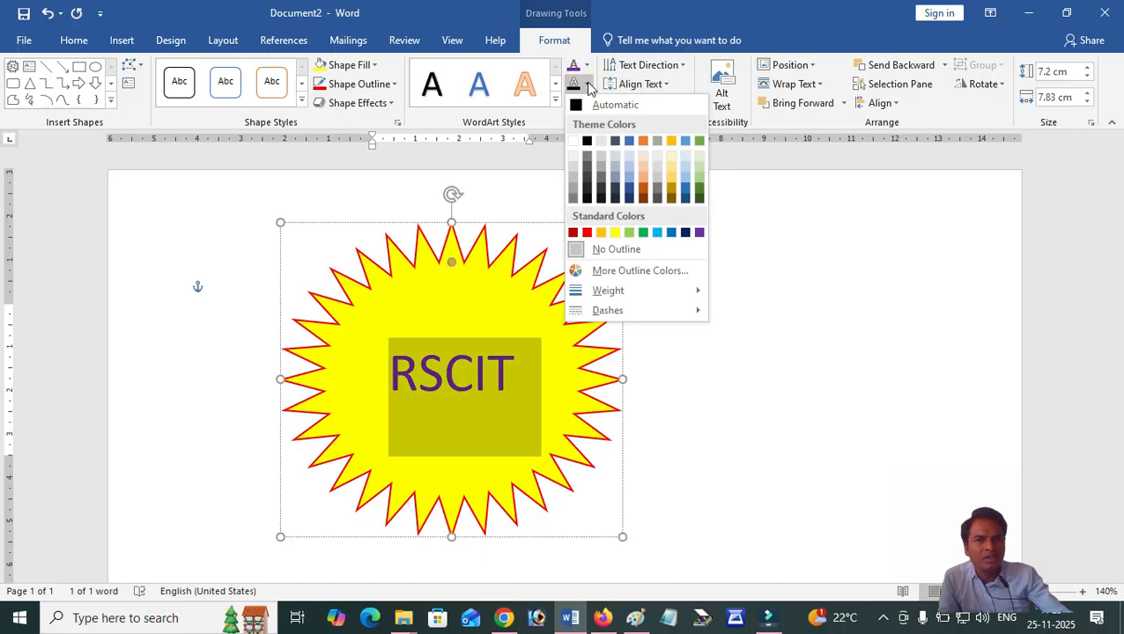
left_click(582, 103)
left_click(581, 103)
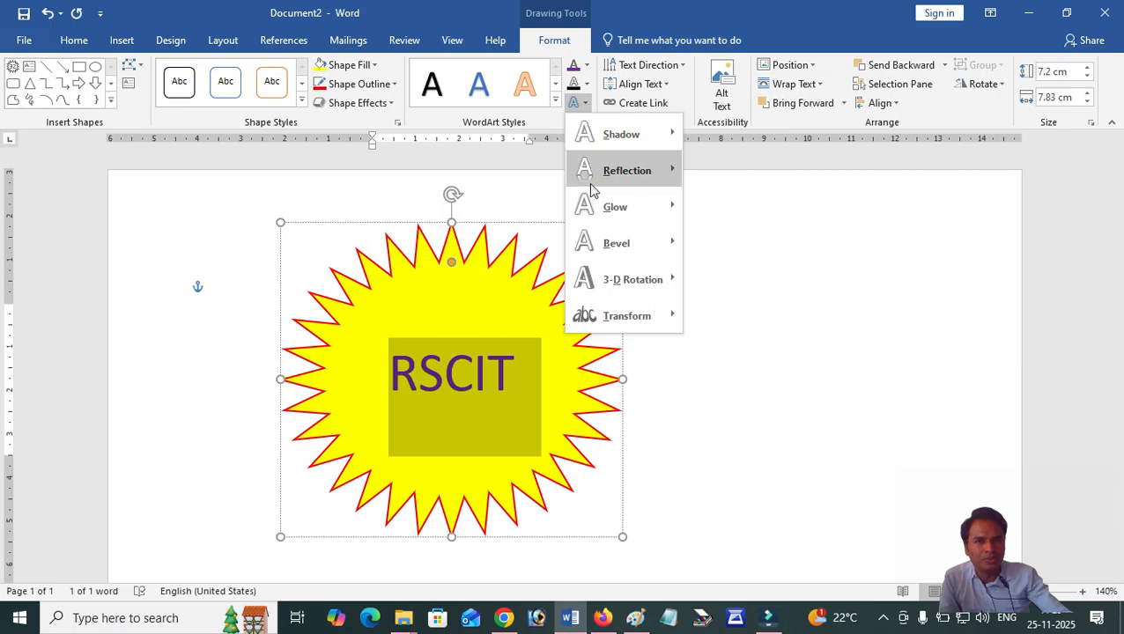
mouse_move(616, 324)
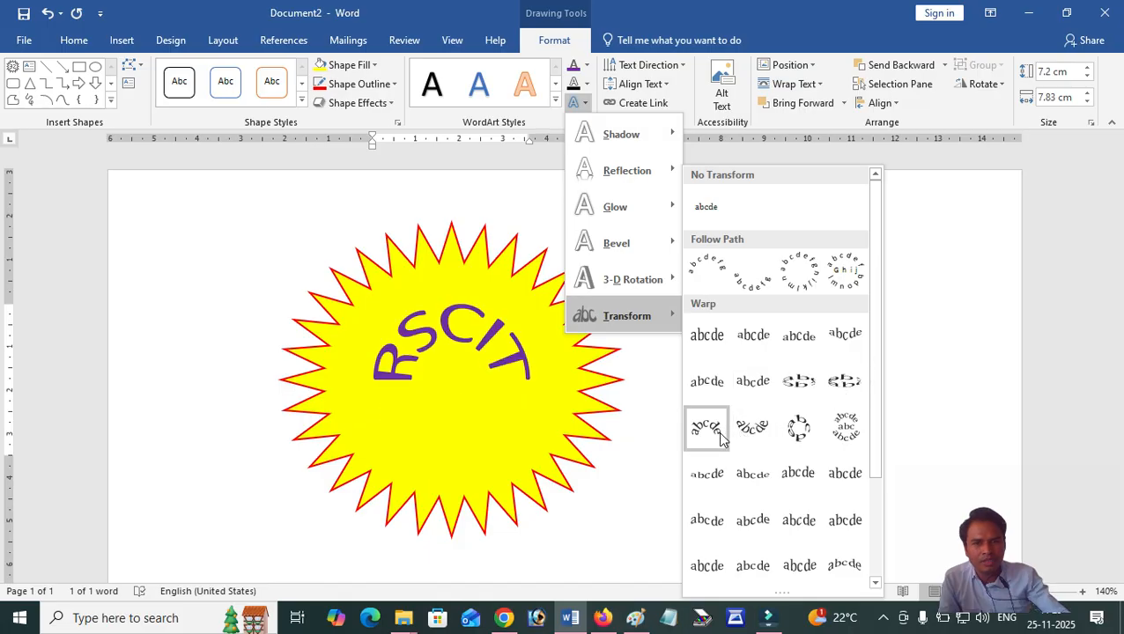
left_click(752, 380)
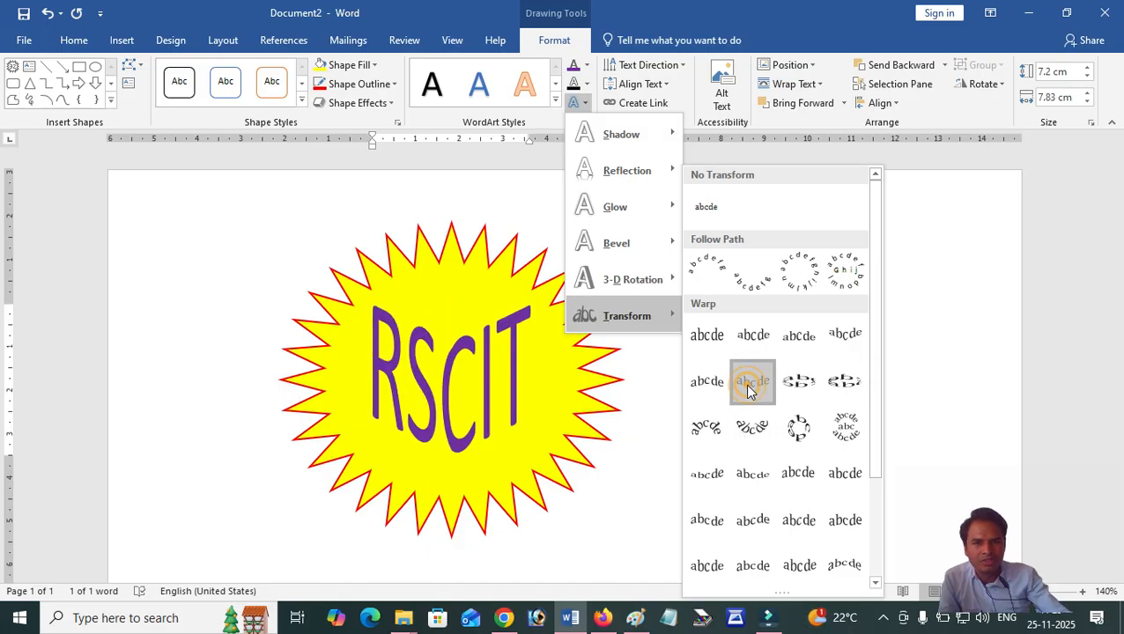
left_click(760, 361)
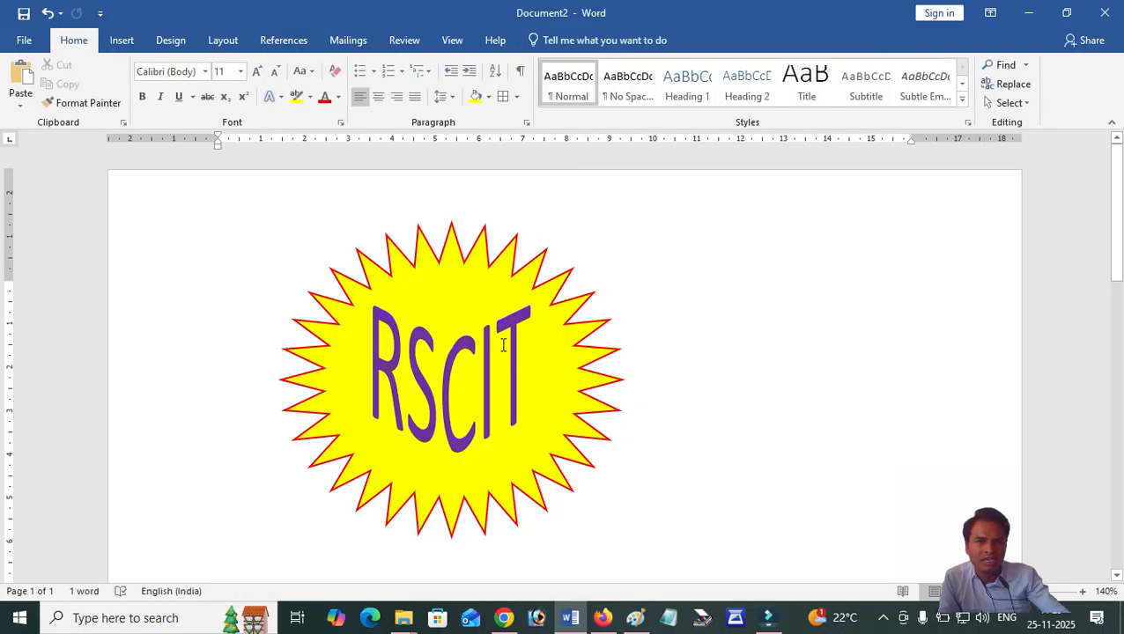
scroll(514, 351, "down", 1)
left_click(570, 280)
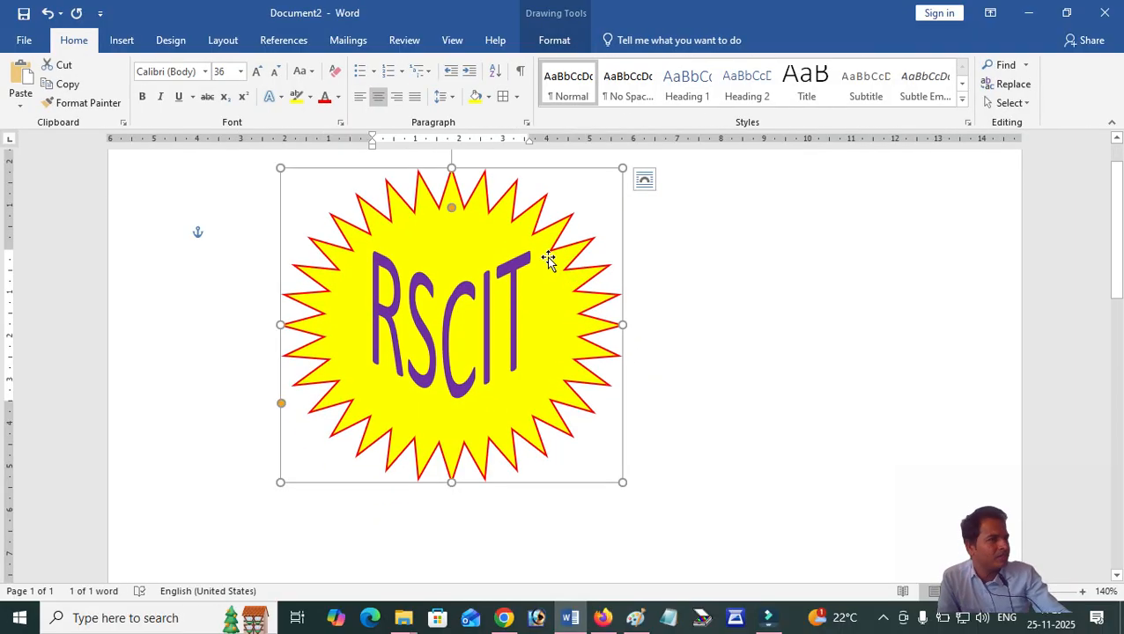
left_click(120, 41)
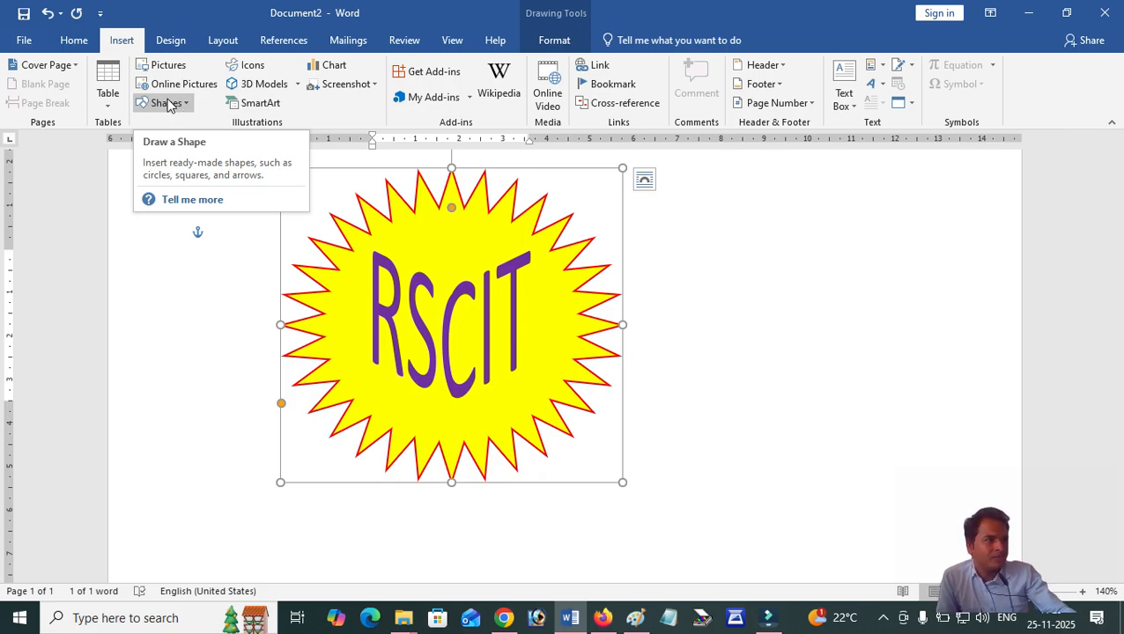
left_click(691, 354)
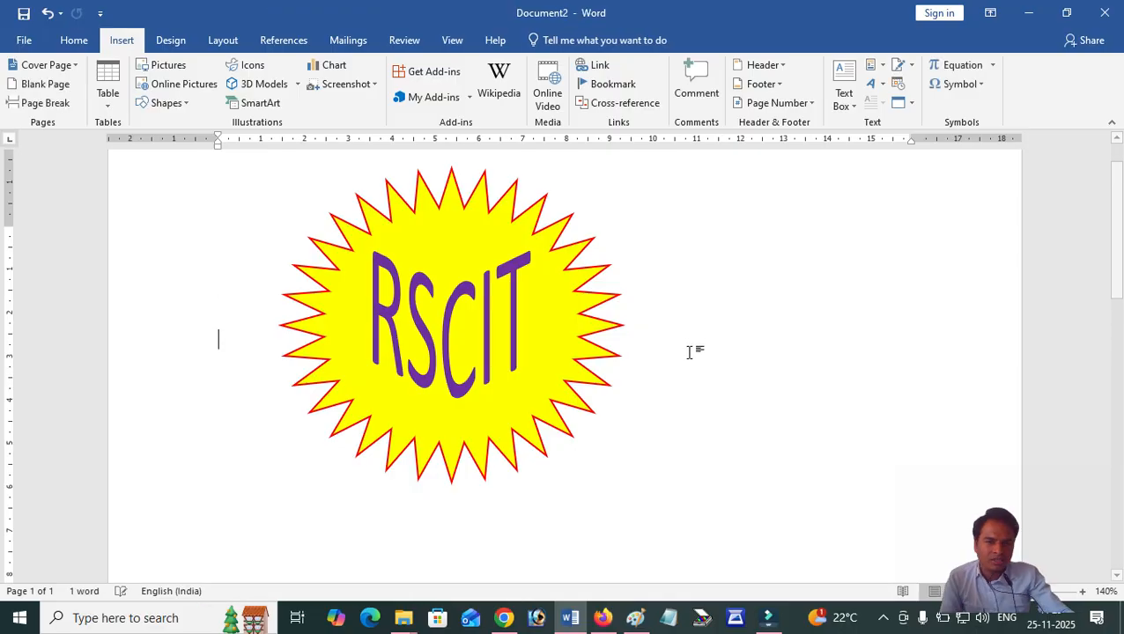
left_click(525, 323)
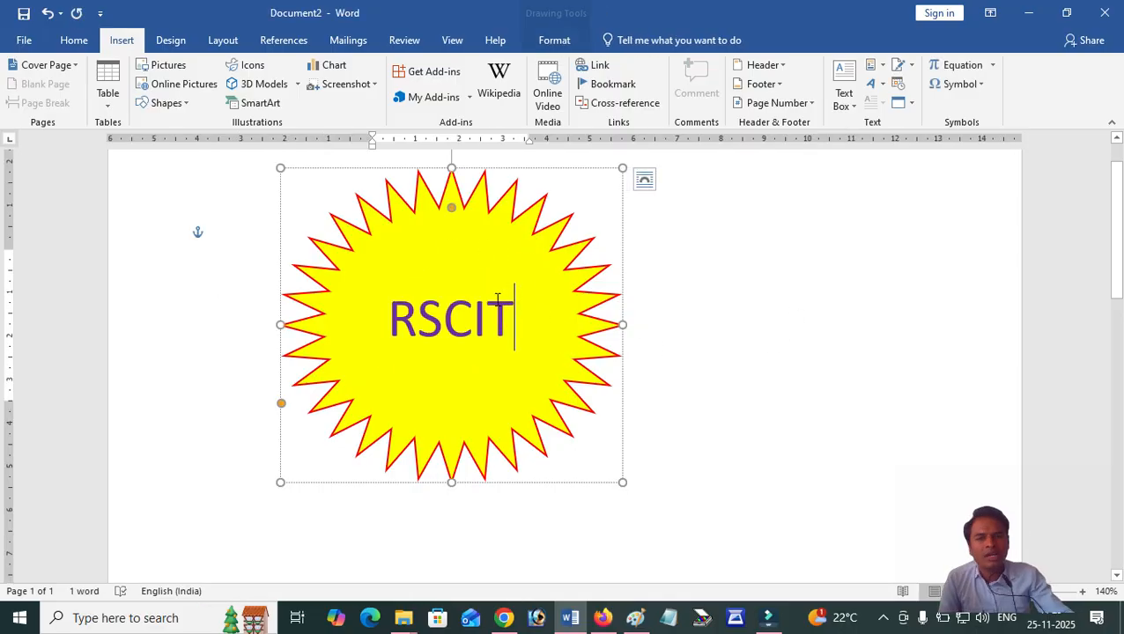
left_click(582, 258)
left_click(646, 370)
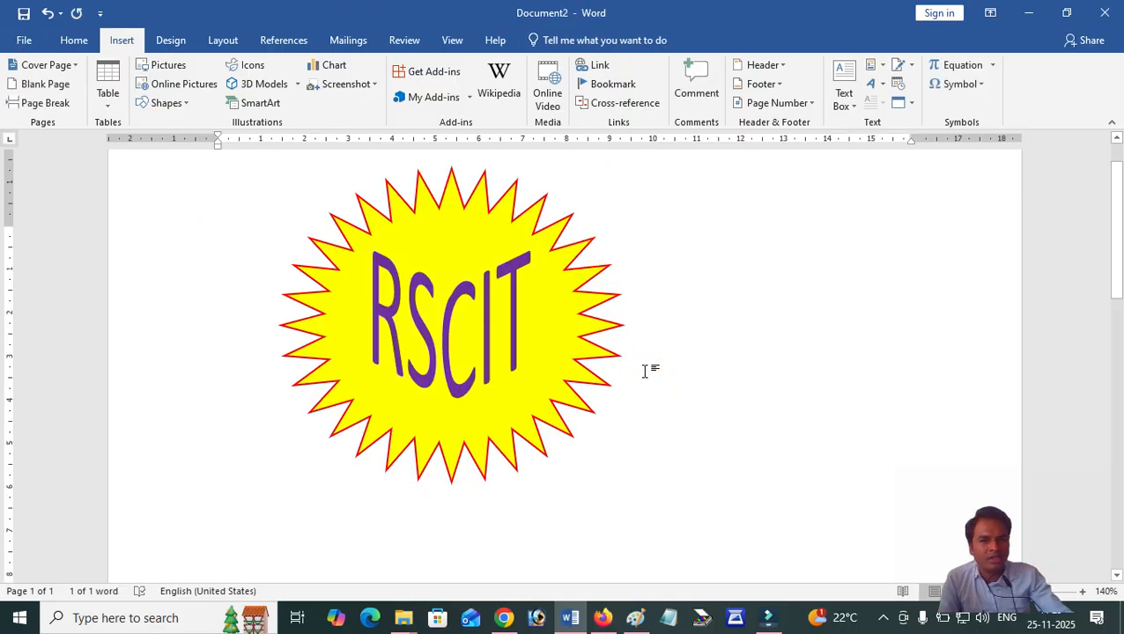